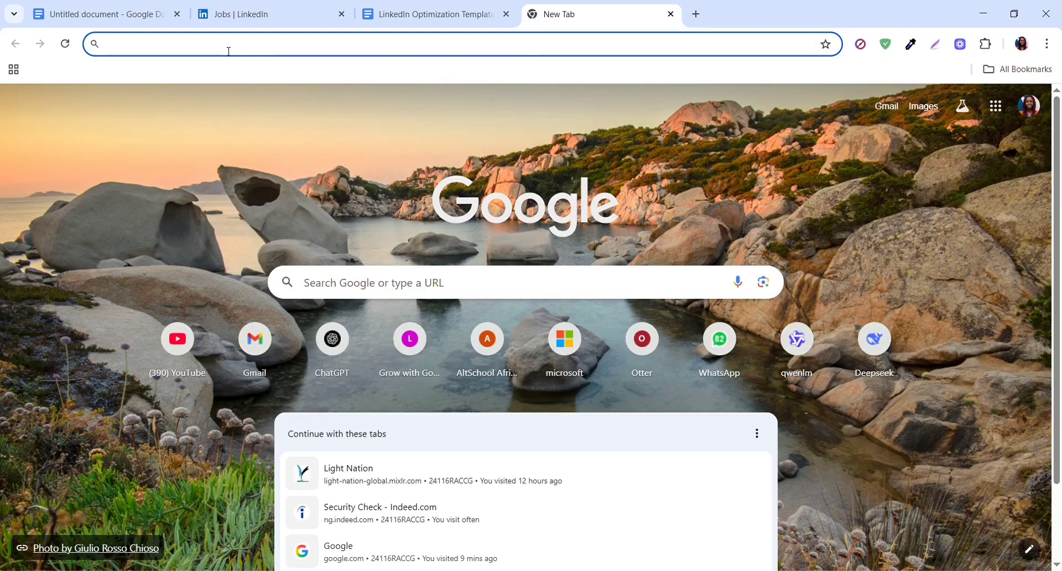
- Switch to LinkedIn and open the public profile and URL settings from the account's own profile page
text(ww)
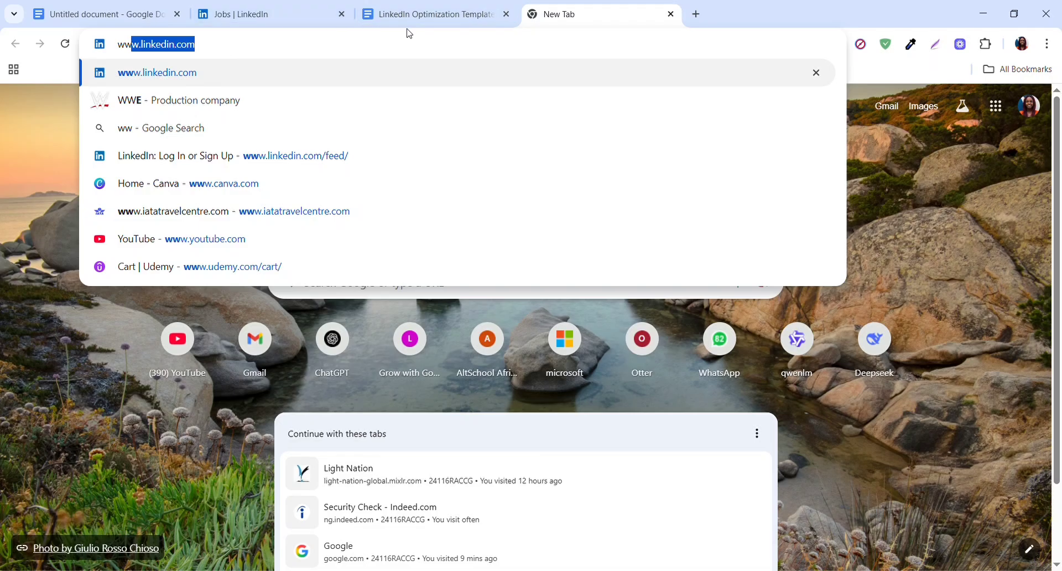
click(252, 16)
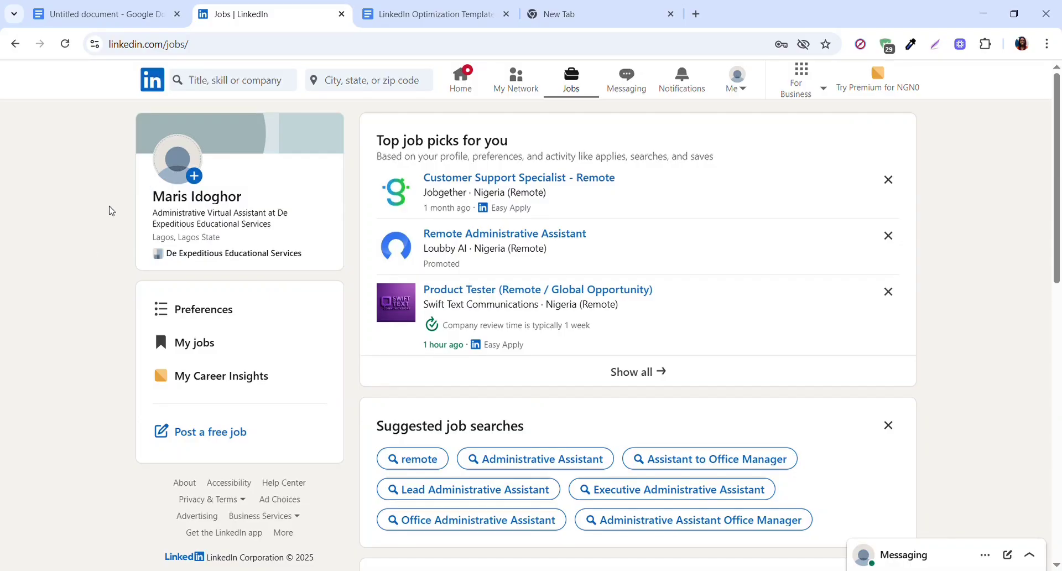
click(192, 200)
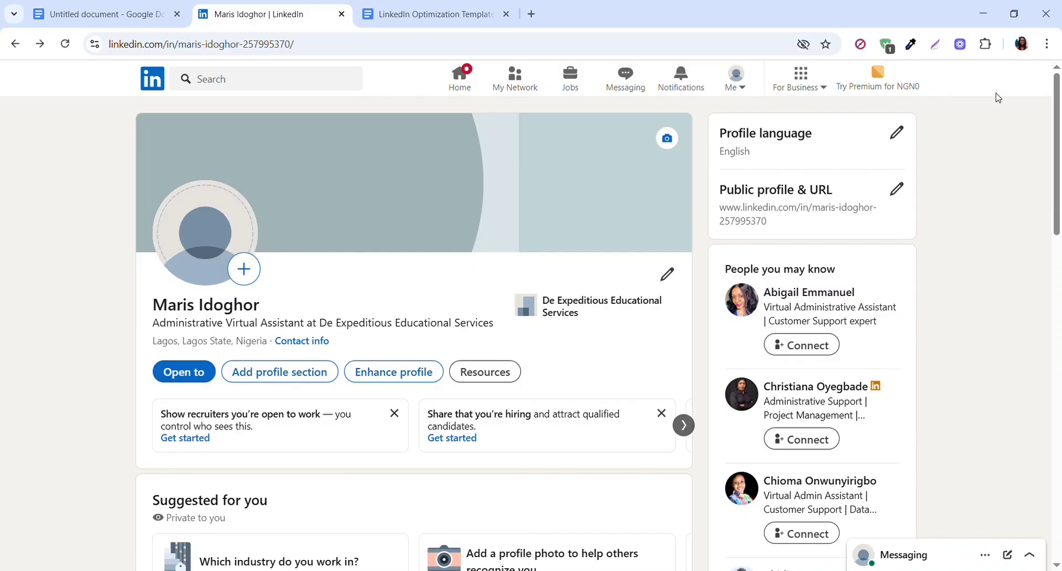
click(897, 190)
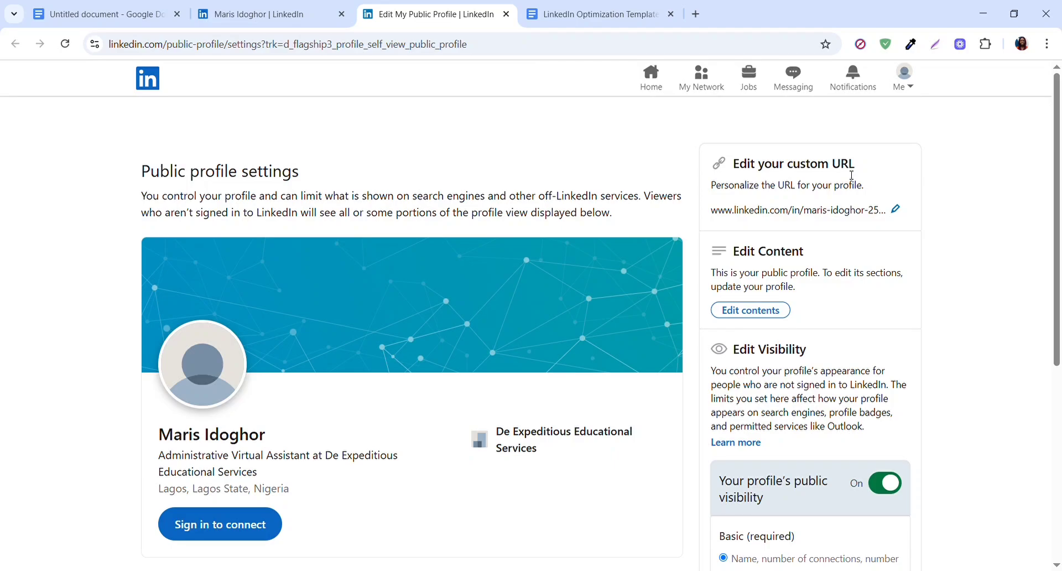
- Shorten the custom profile URL to only the account holder's hyphenated name by removing the trailing number, and save it
click(896, 211)
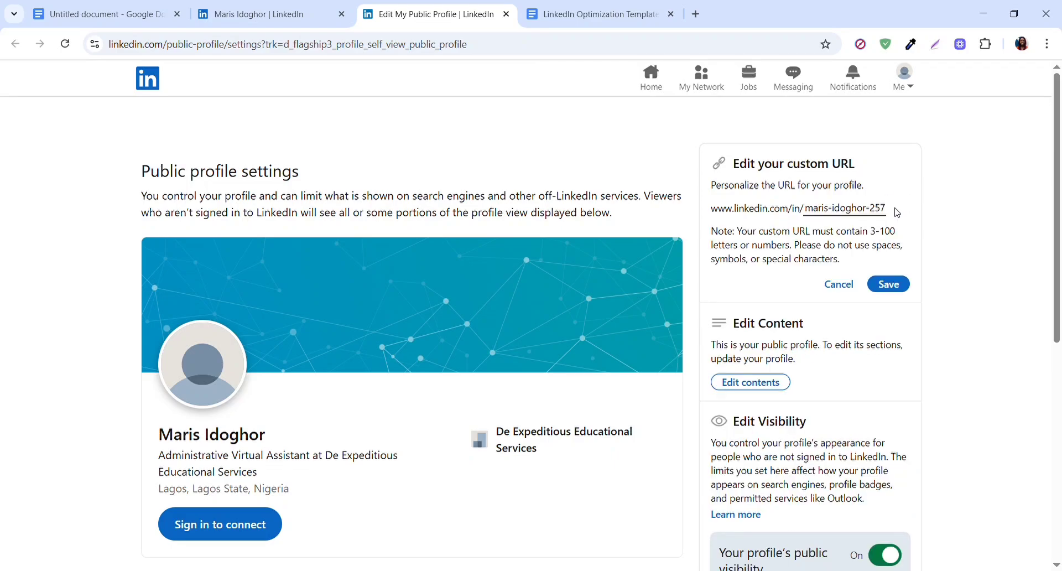
click(844, 211)
key(Right)
key(Right)
key(Right)
key(Right)
key(Right)
key(Right)
key(Right)
key(Right)
key(Right)
key(Right)
key(Right)
key(Right)
key(Right)
key(Right)
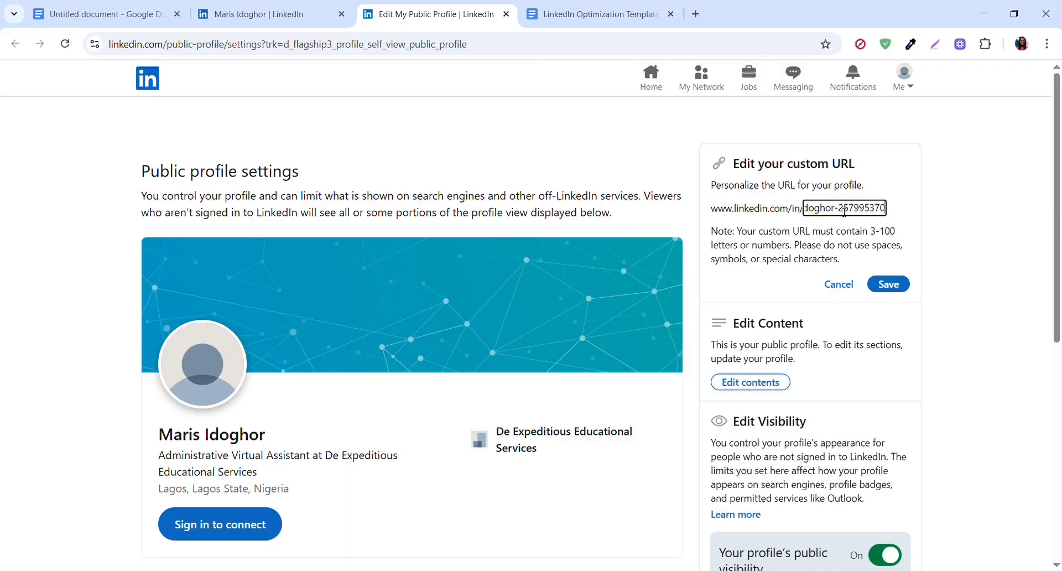
key(BackSpace)
key(BackSpace)
key(BackSpace)
key(BackSpace)
key(BackSpace)
key(BackSpace)
key(BackSpace)
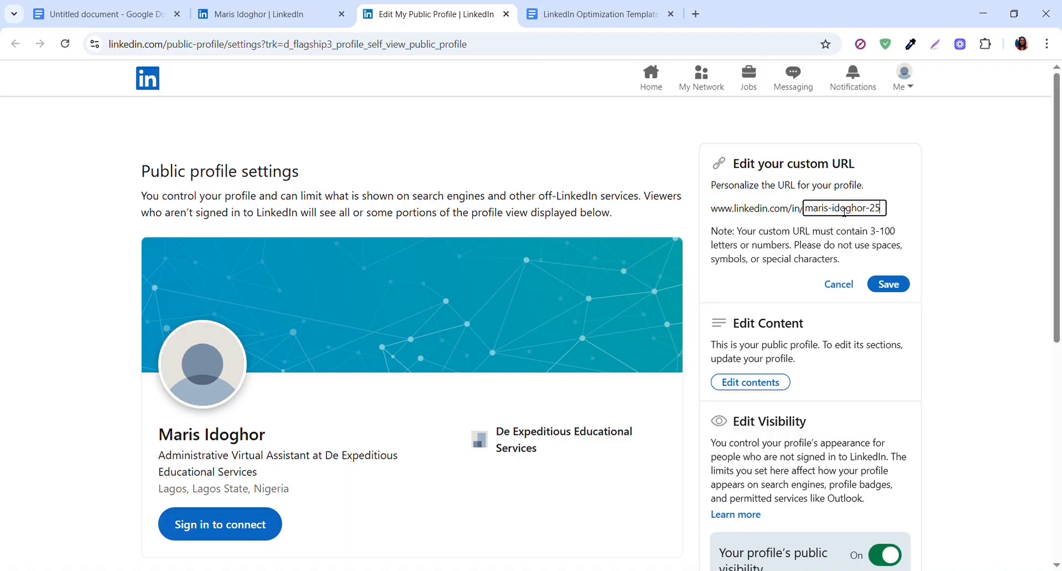
key(BackSpace)
key(BackSpace)
key(ctrl+z)
key(ctrl+y)
click(892, 285)
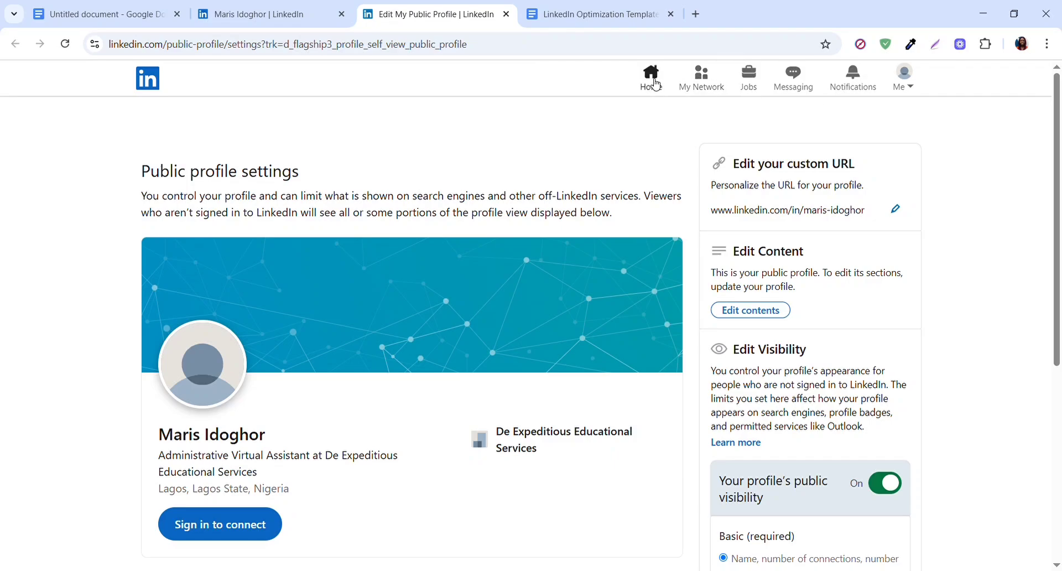
- Return to the own profile page through the home feed and start adding a profile photo
click(657, 84)
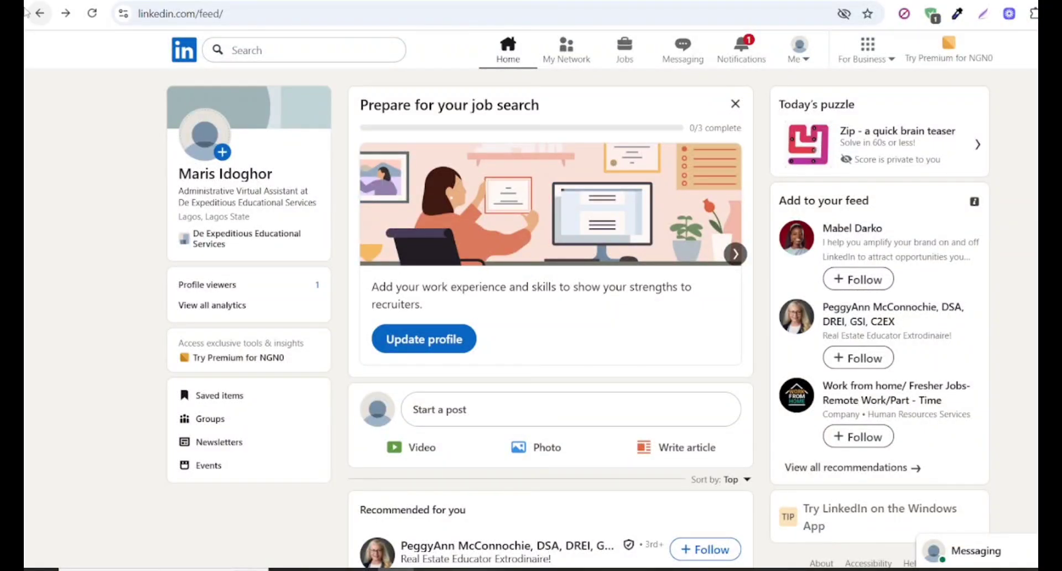
click(205, 176)
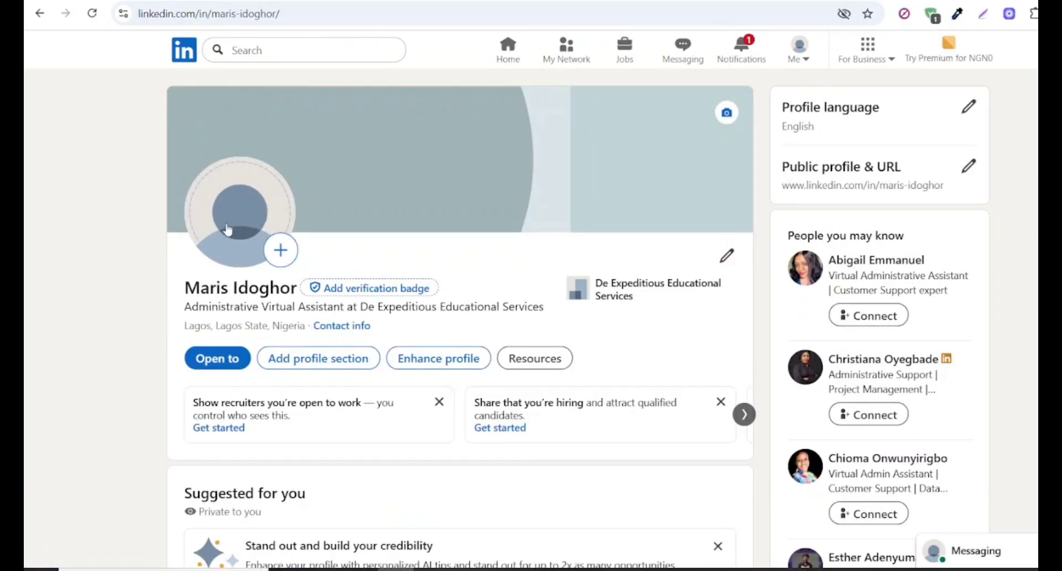
click(282, 252)
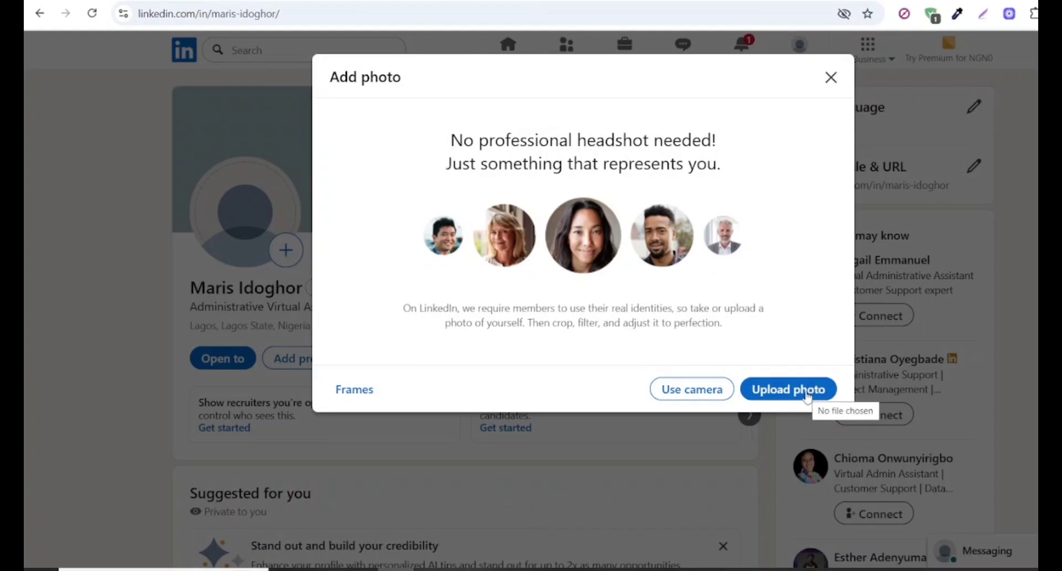
click(777, 391)
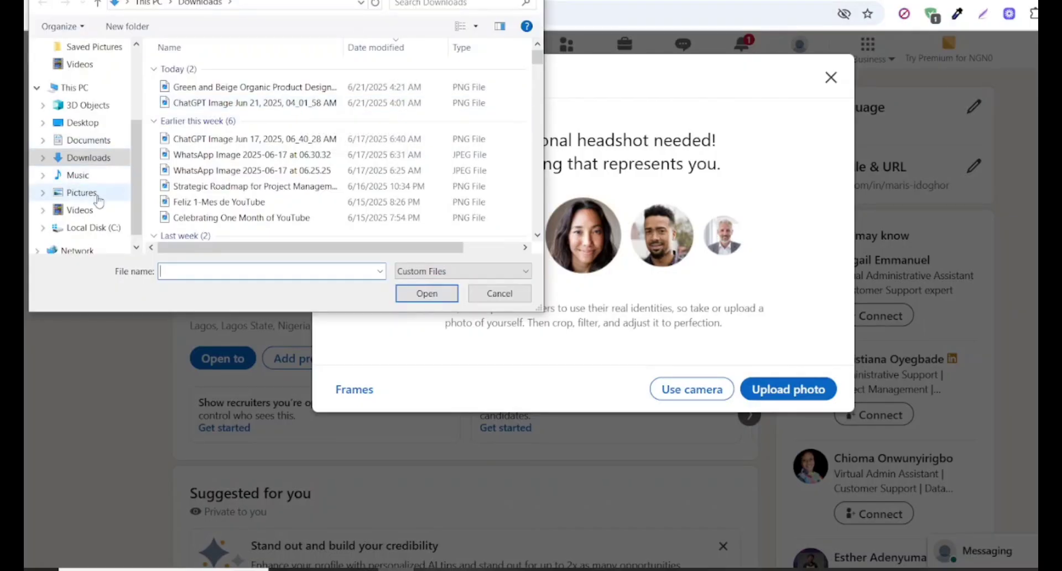
click(82, 192)
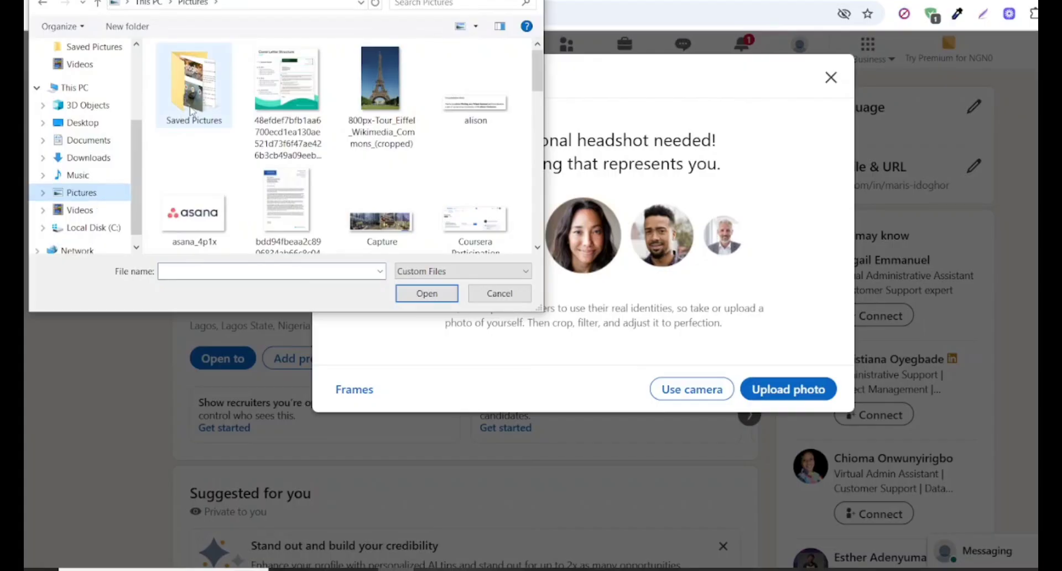
double_click(194, 83)
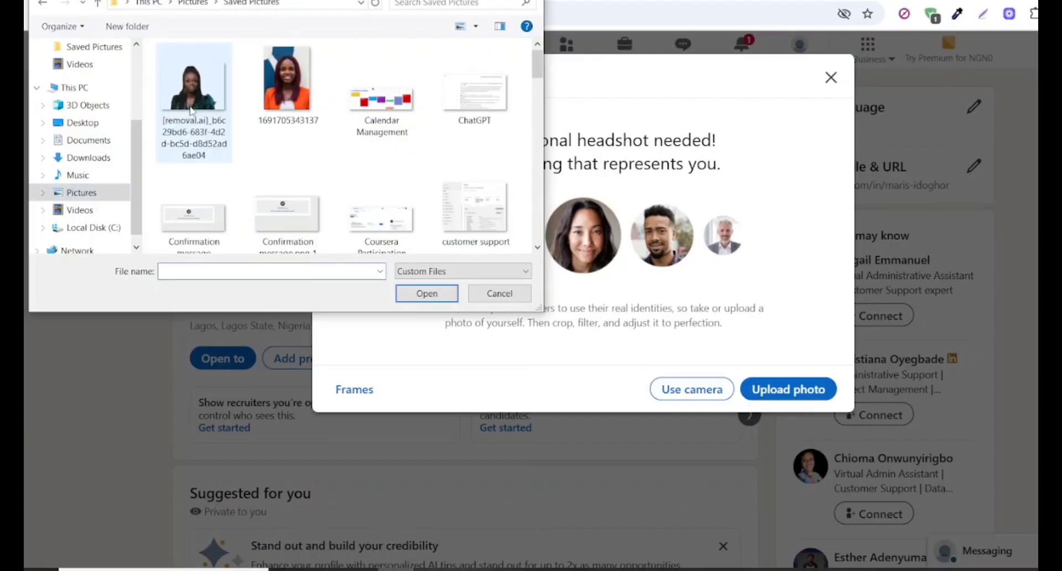
click(298, 82)
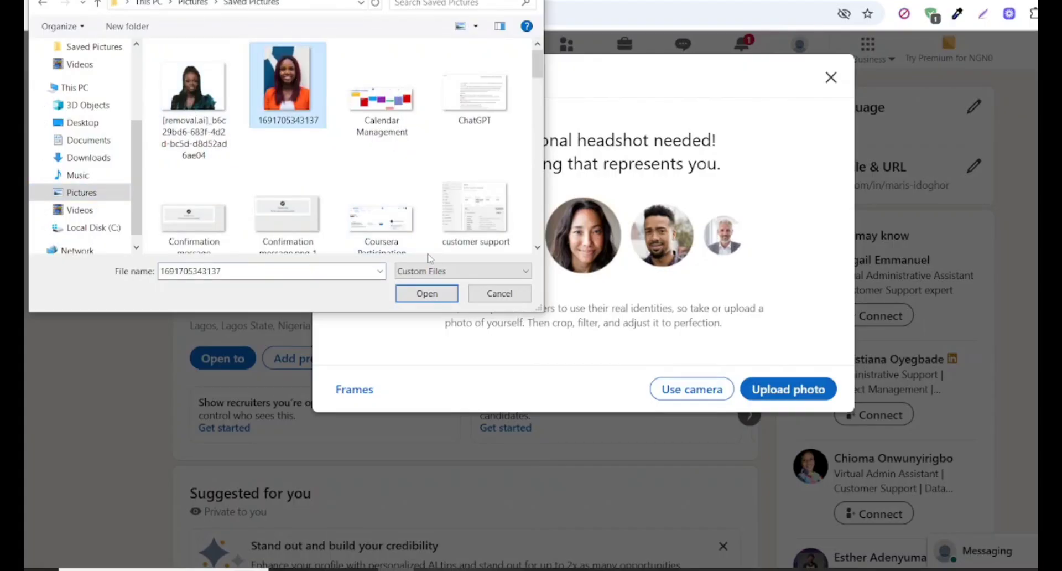
click(427, 298)
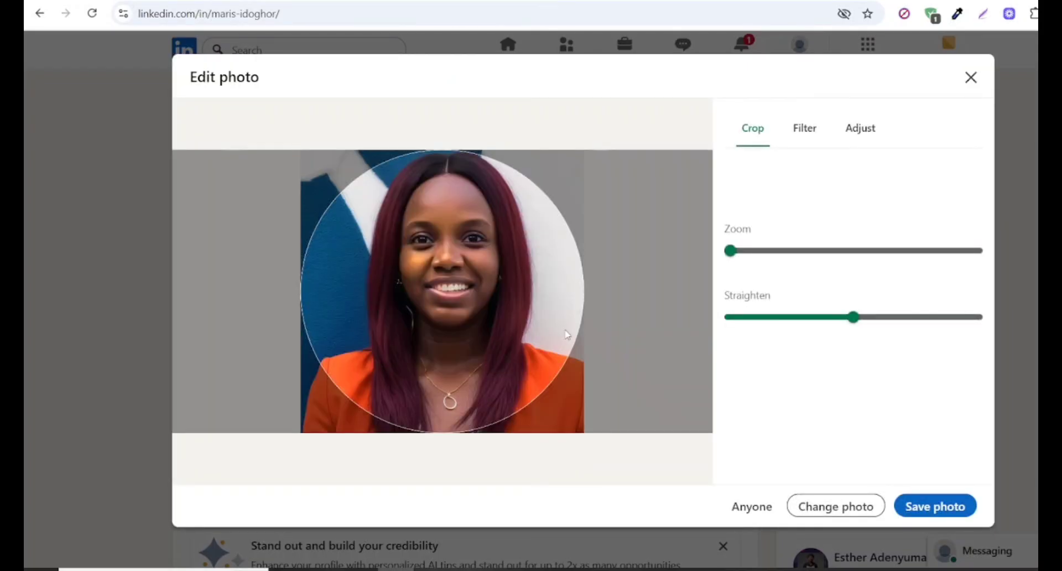
click(935, 508)
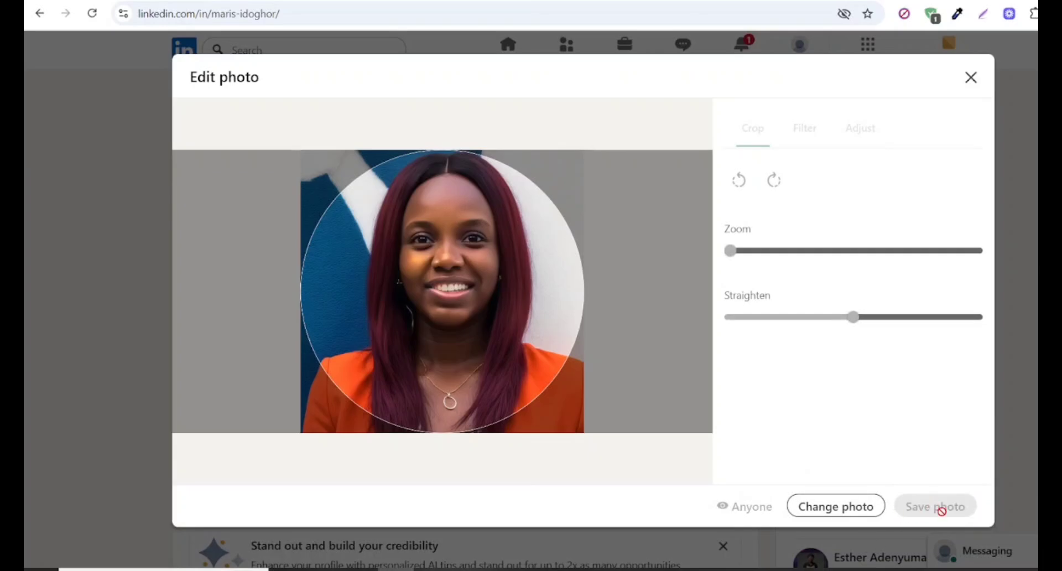
click(974, 67)
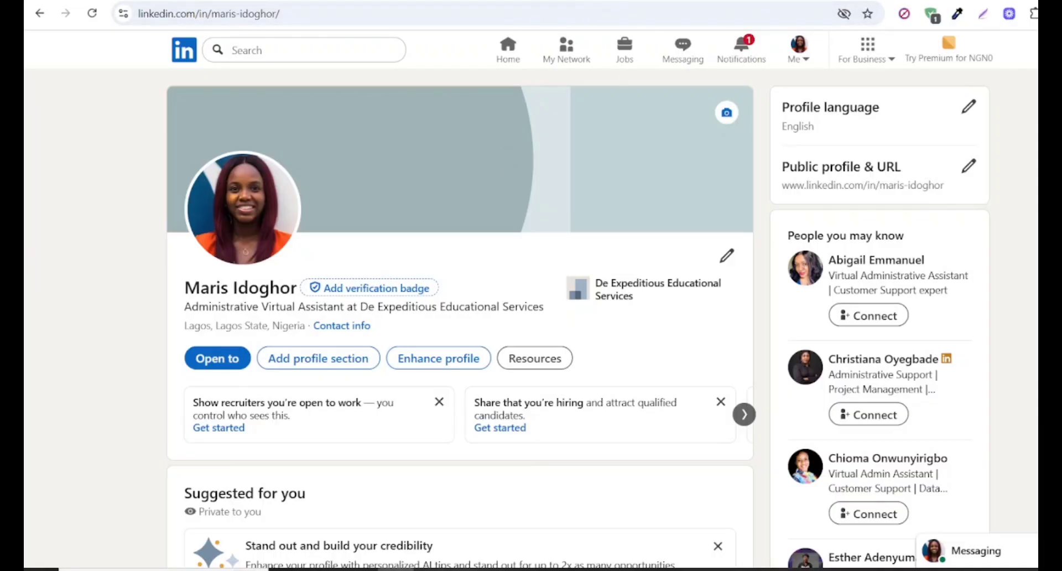
- Open the Canva home page in a new browser tab
key(ctrl+t)
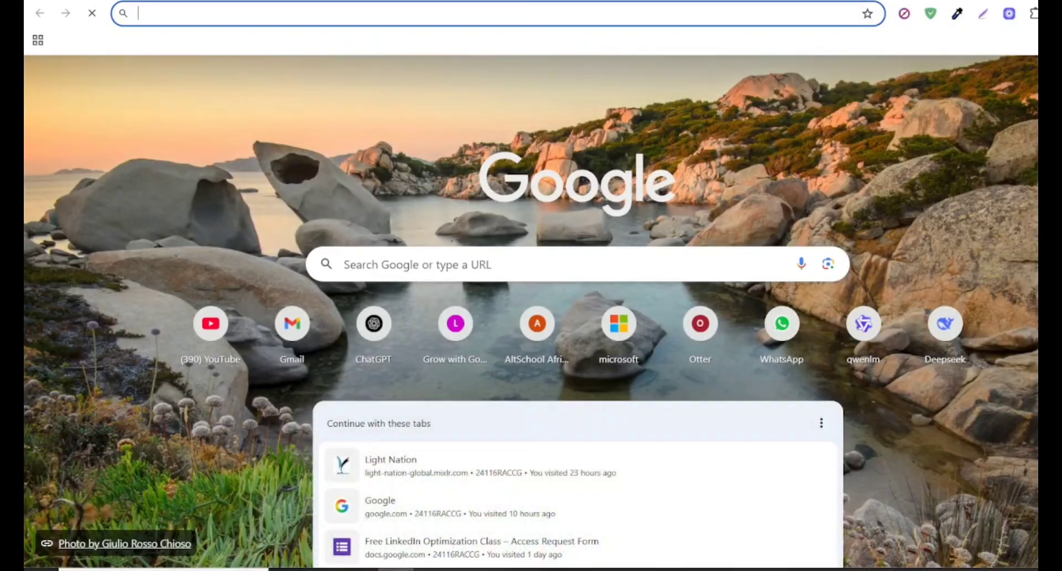
text(canva)
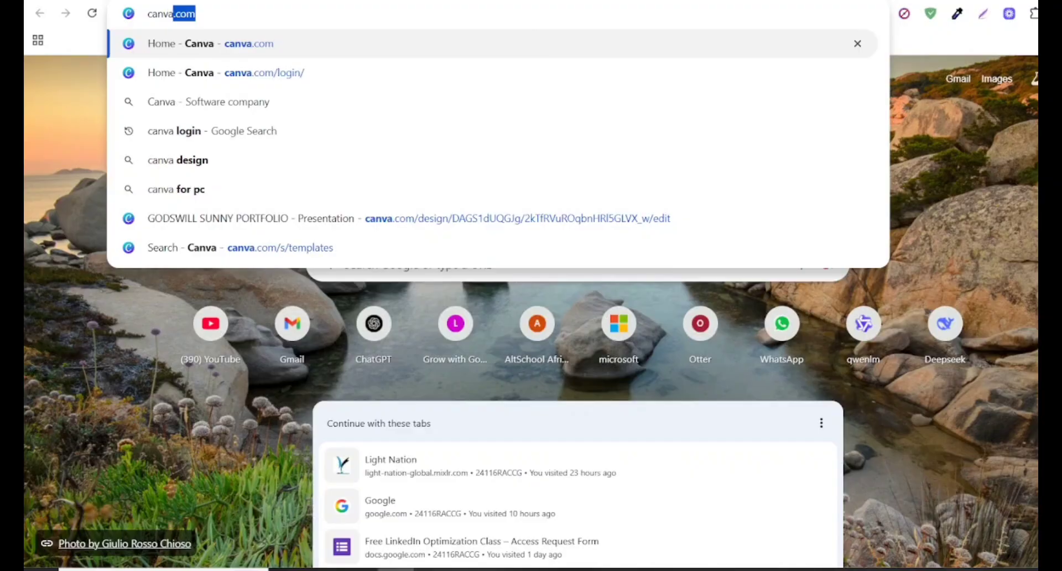
key(Return)
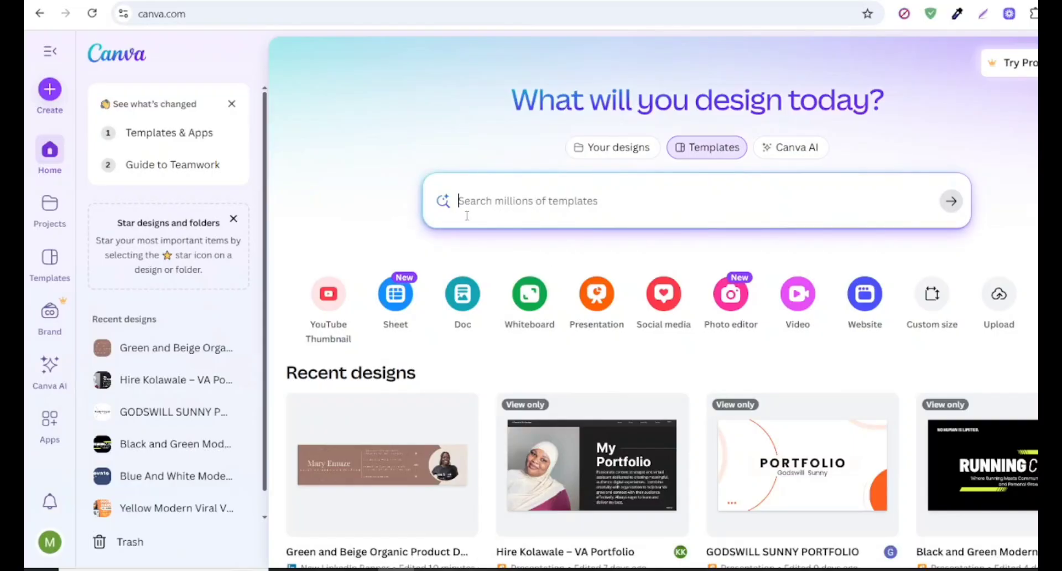
- Search the Canva templates for "LinkedIn Banner"
click(569, 207)
text(Link)
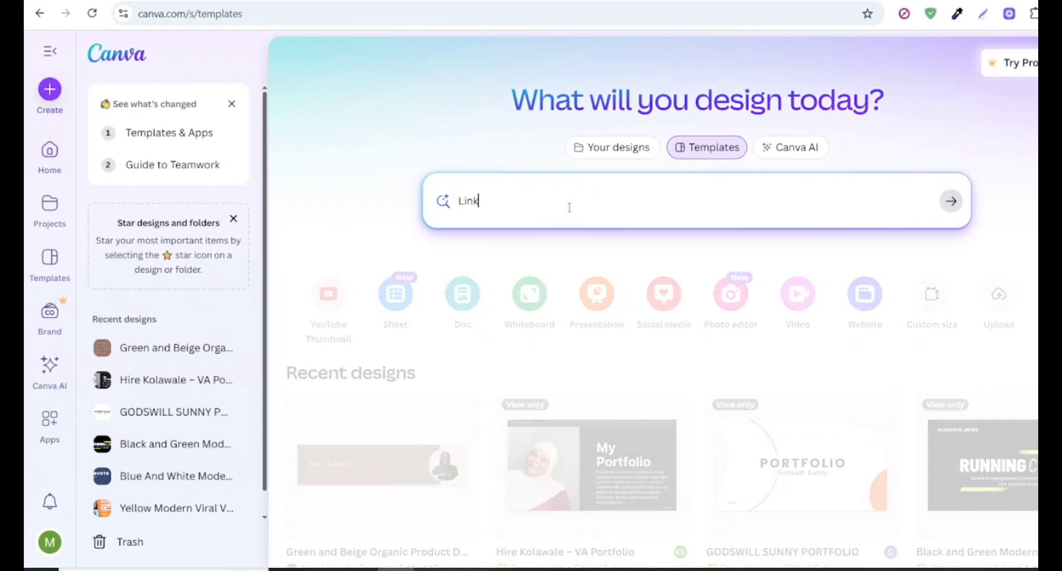
text(edIn)
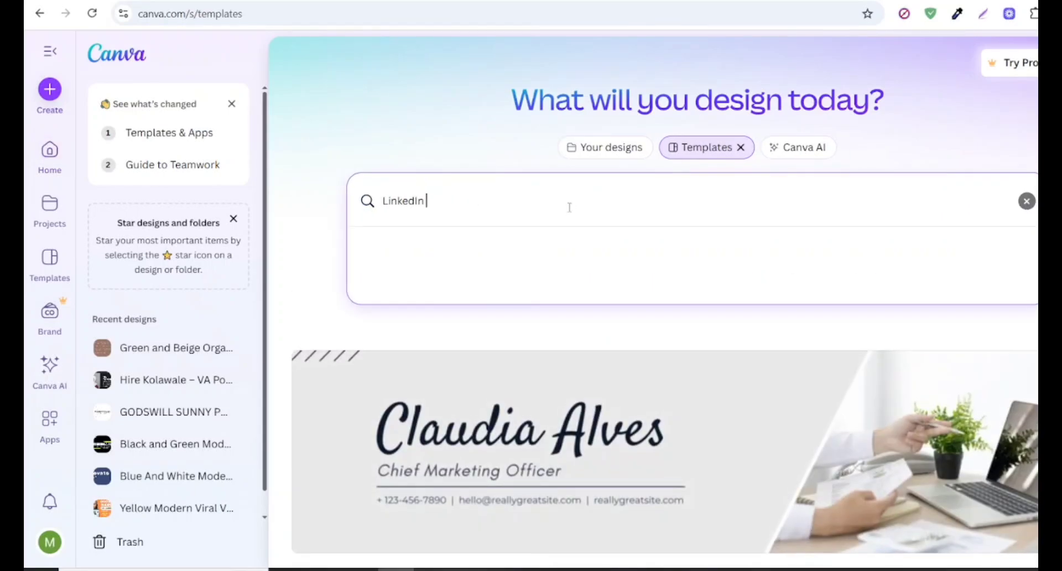
text( Ban)
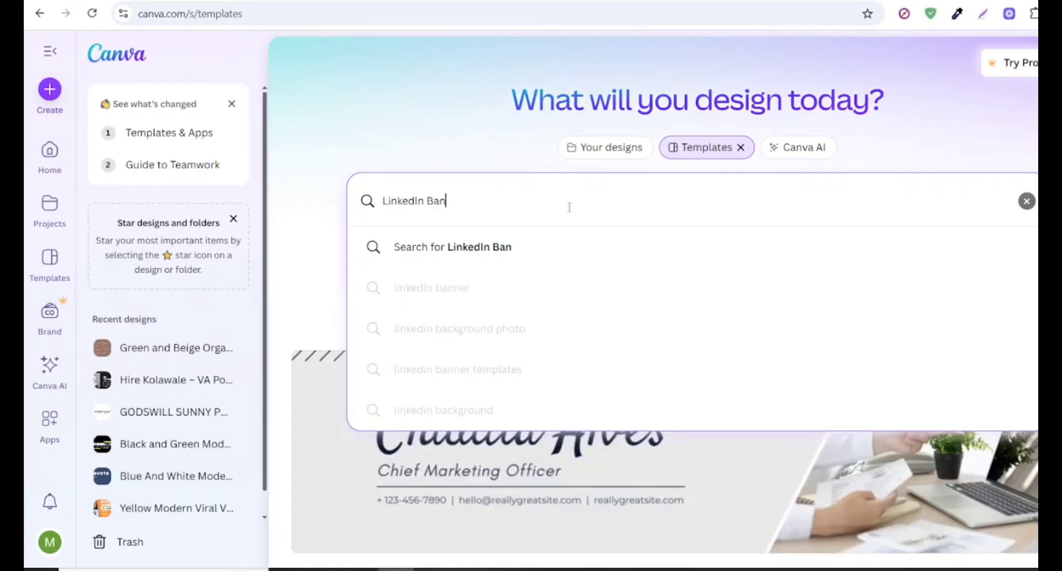
text(ner)
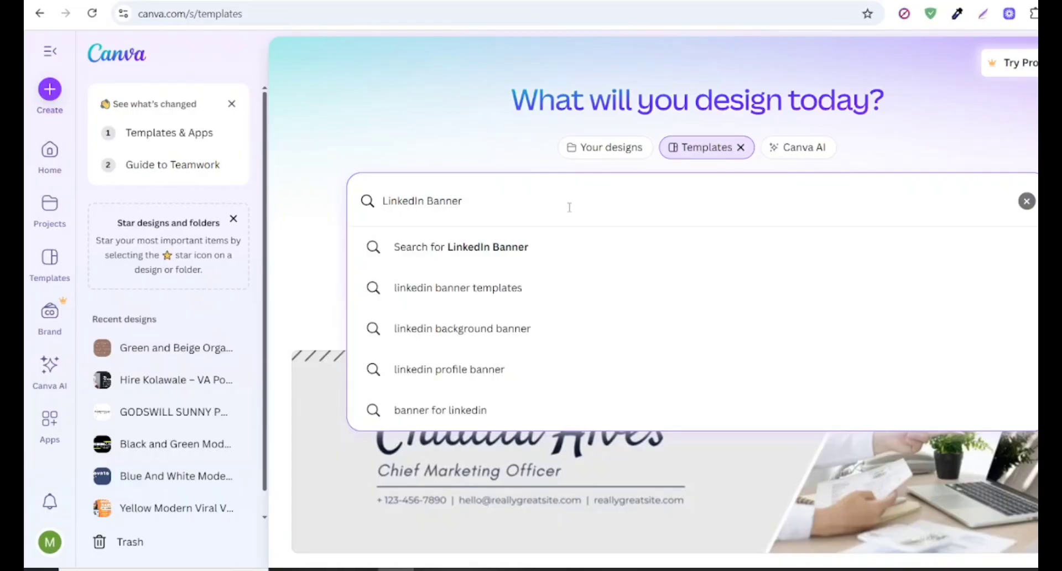
key(Return)
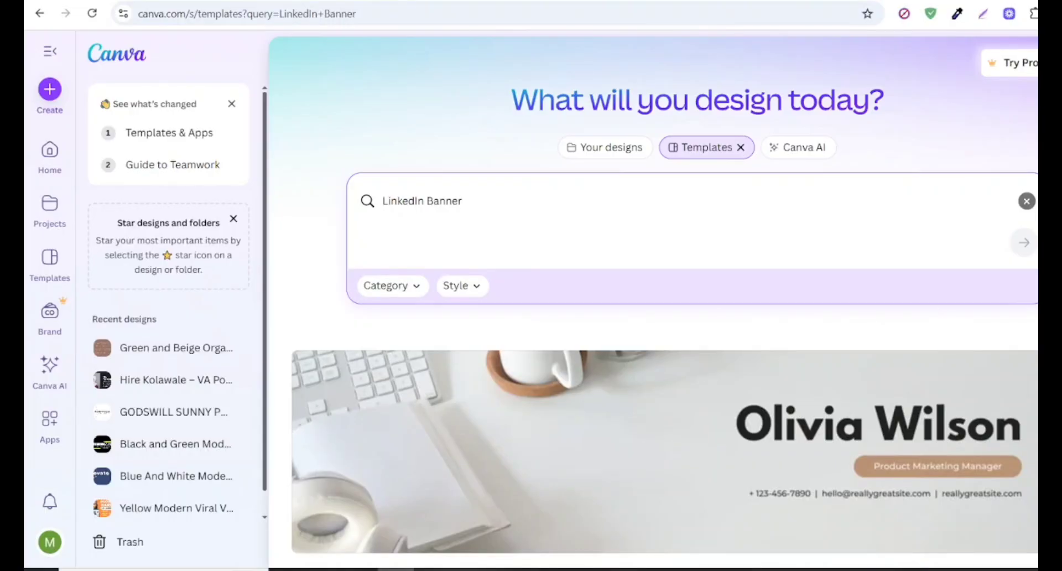
- Browse the banner templates and open the recent Green and Beige Organic Product Designer with Circle Frame LinkedIn Banner design
scroll(664, 304, down, 15)
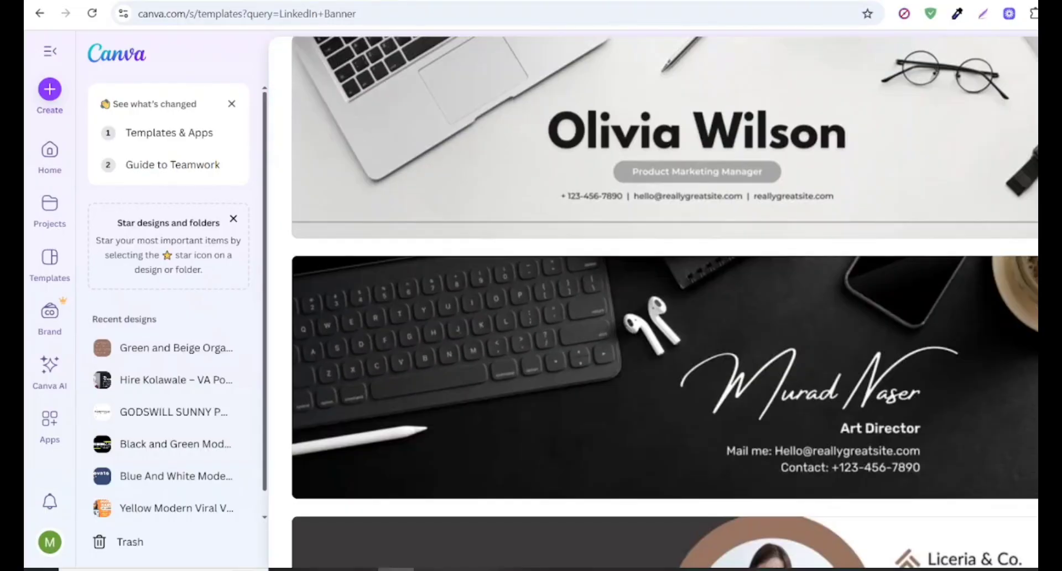
scroll(663, 304, down, 10)
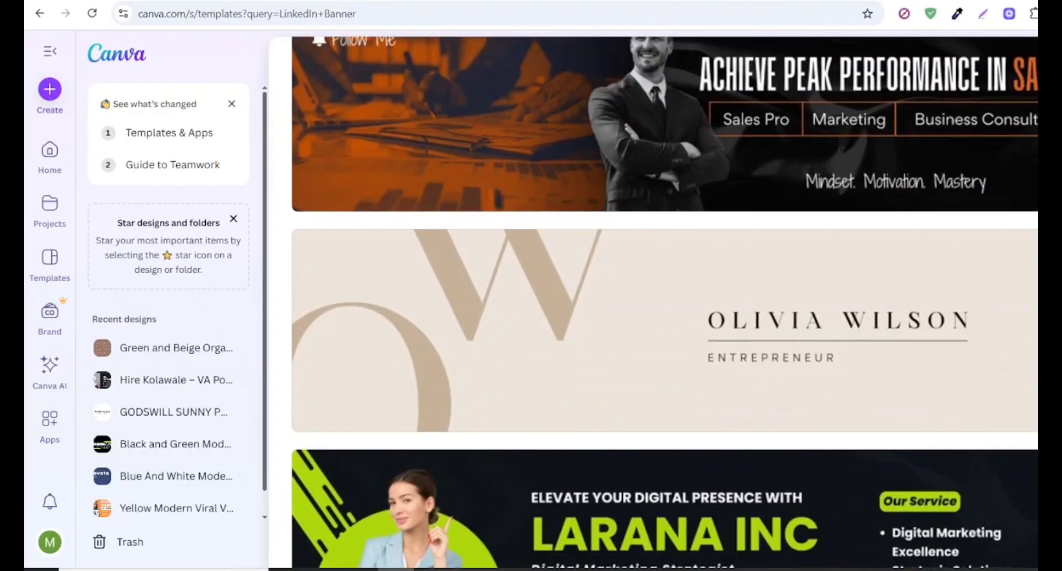
scroll(663, 304, down, 15)
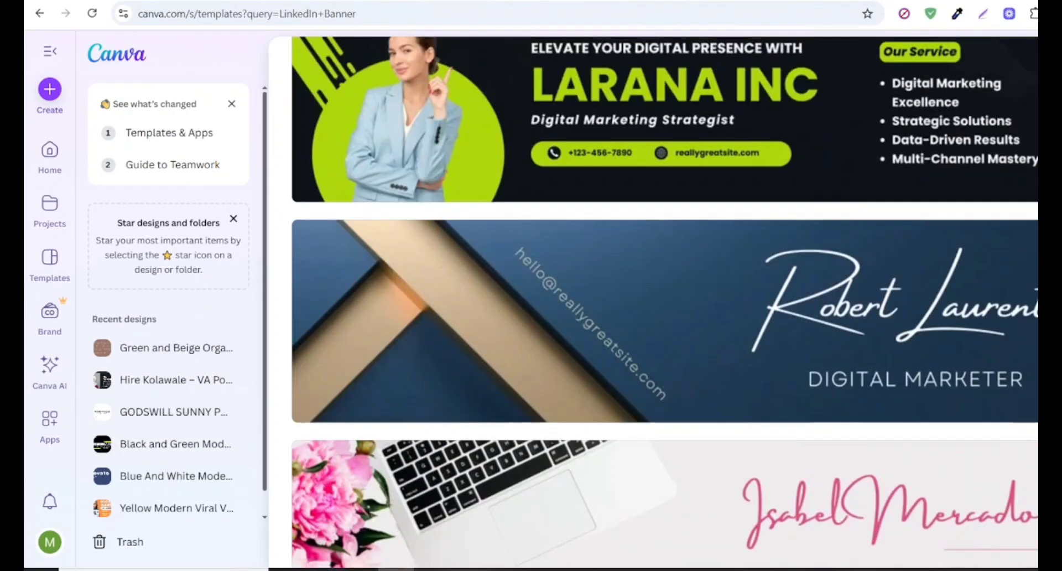
scroll(664, 304, up, 20)
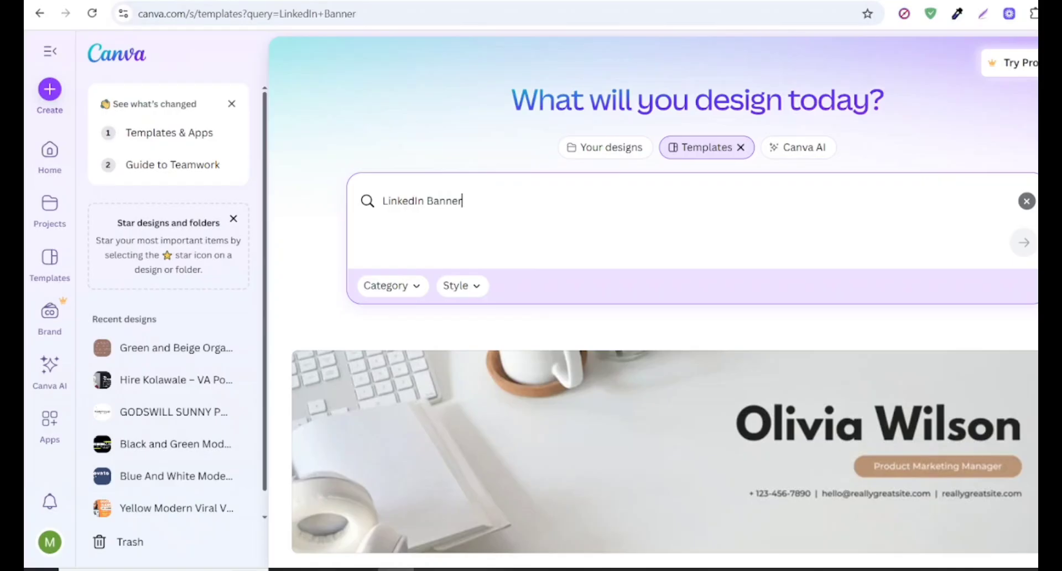
click(174, 354)
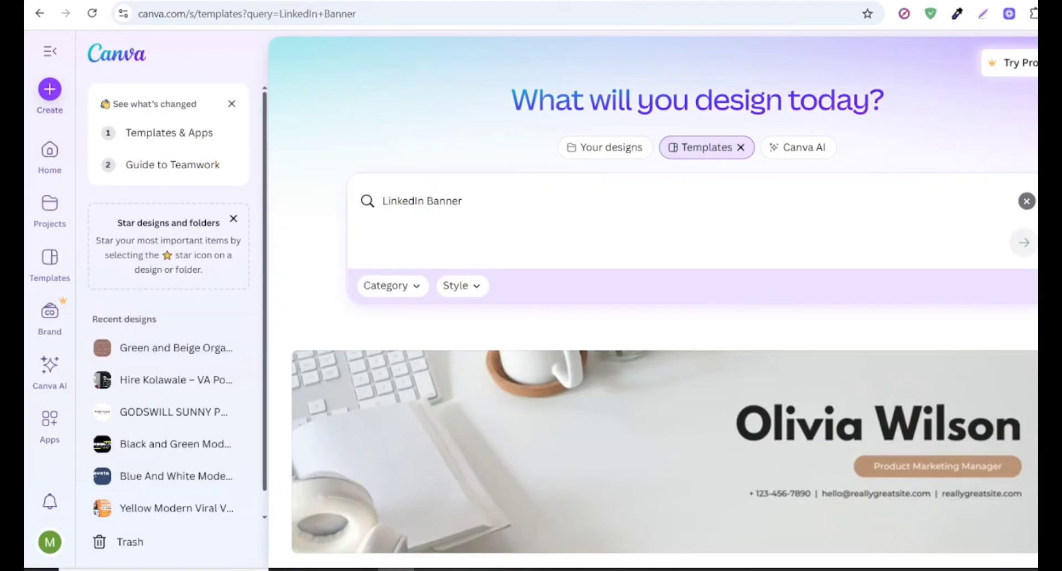
- Choose the Brown & Black Geometric Personal Branding LinkedIn Banner template from the search results and open it for customization
scroll(654, 303, down, 15)
scroll(653, 303, up, 6)
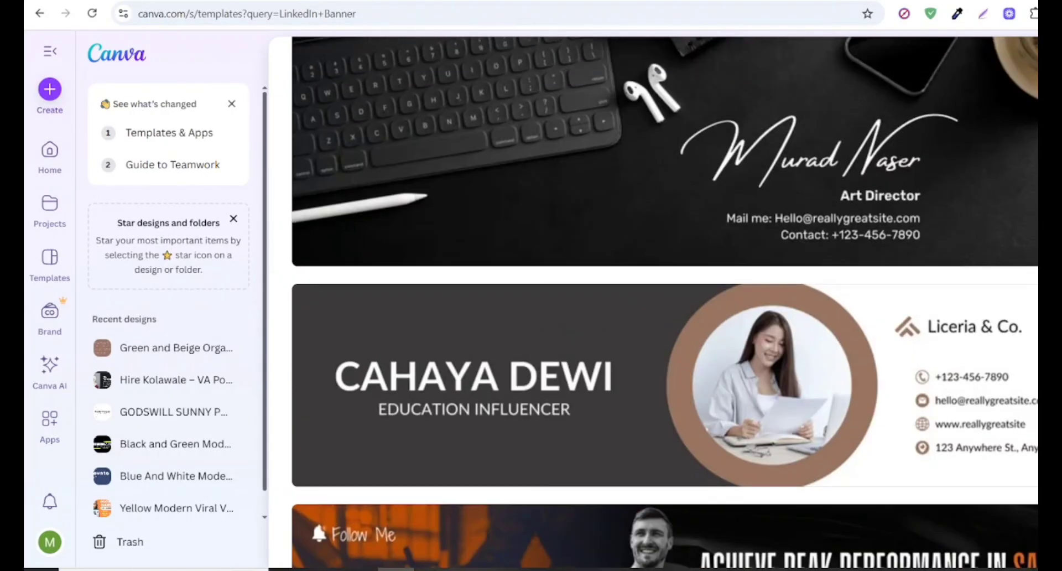
click(641, 345)
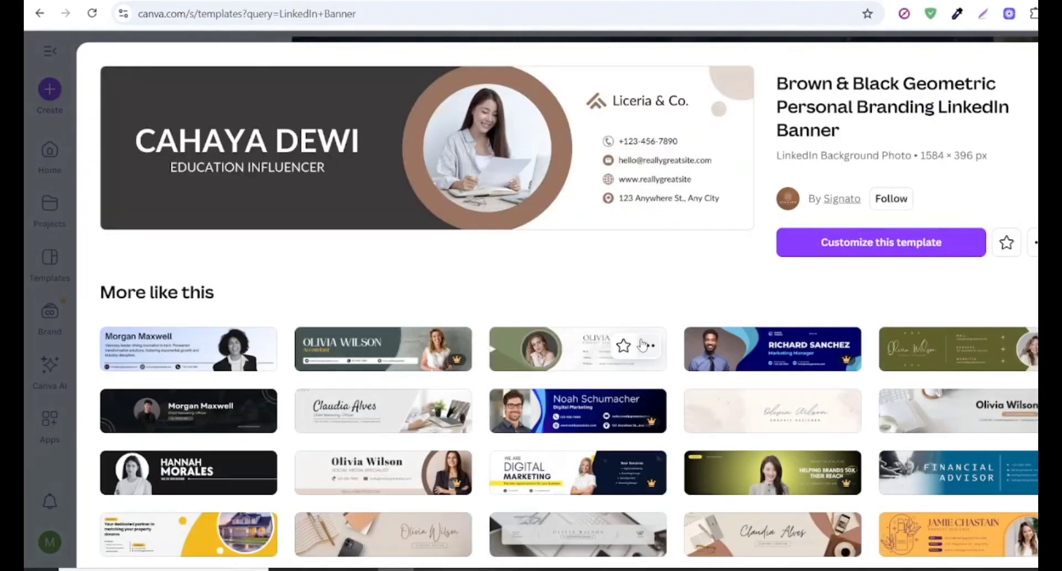
click(896, 248)
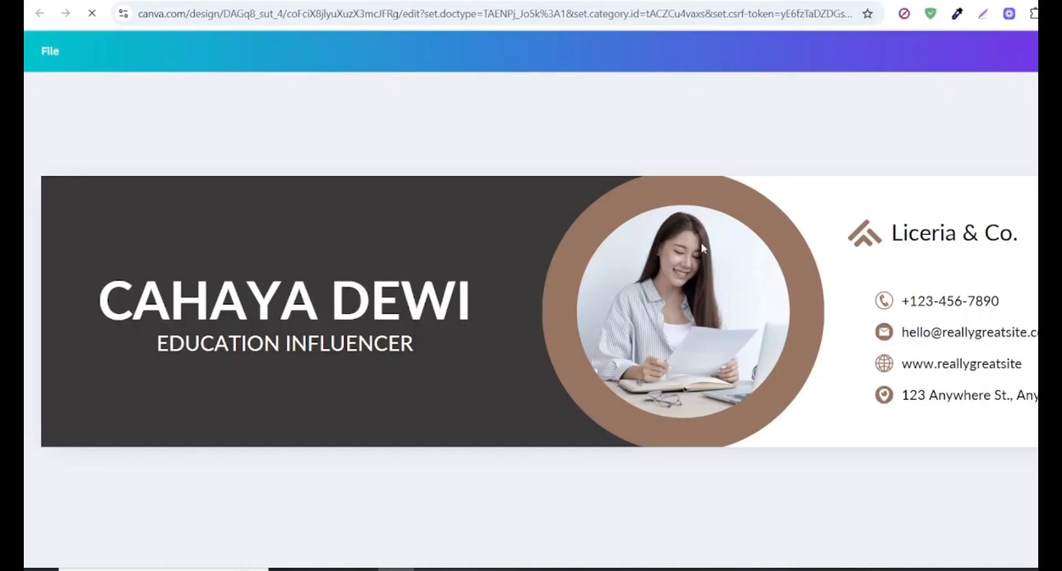
- Replace the large placeholder name on the banner with the profile owner's full name in capitals
click(439, 299)
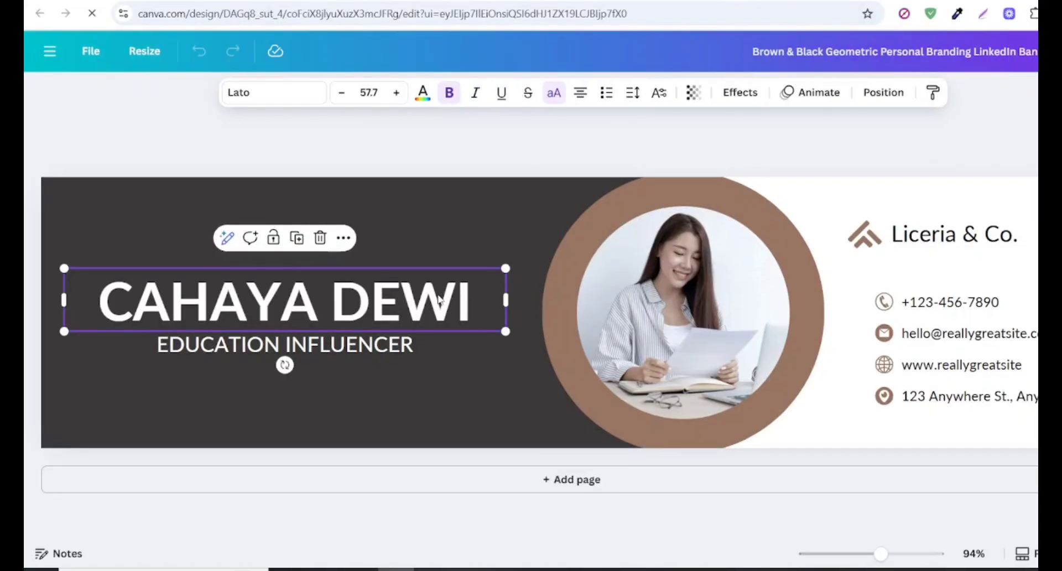
click(438, 299)
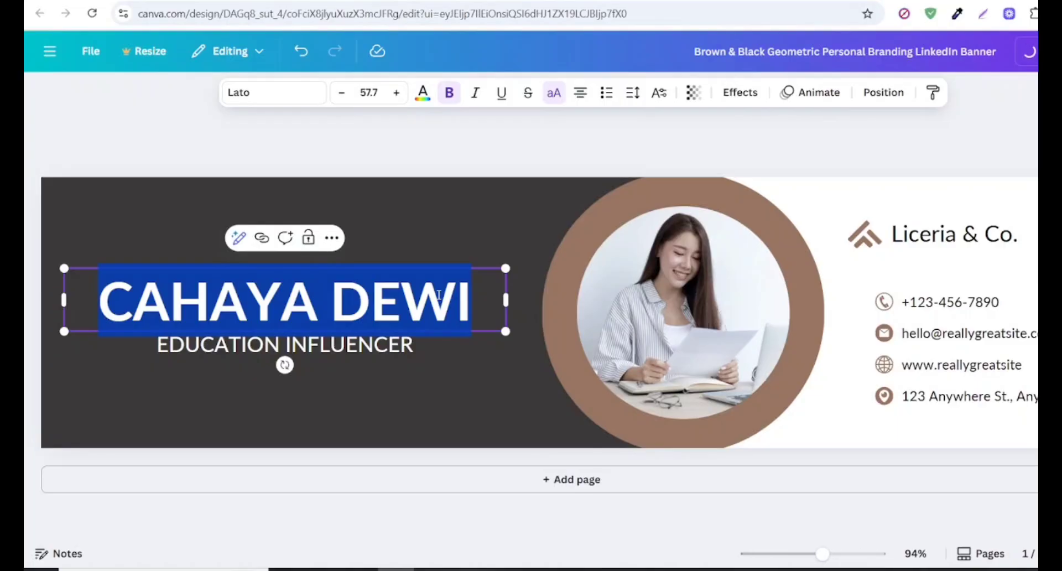
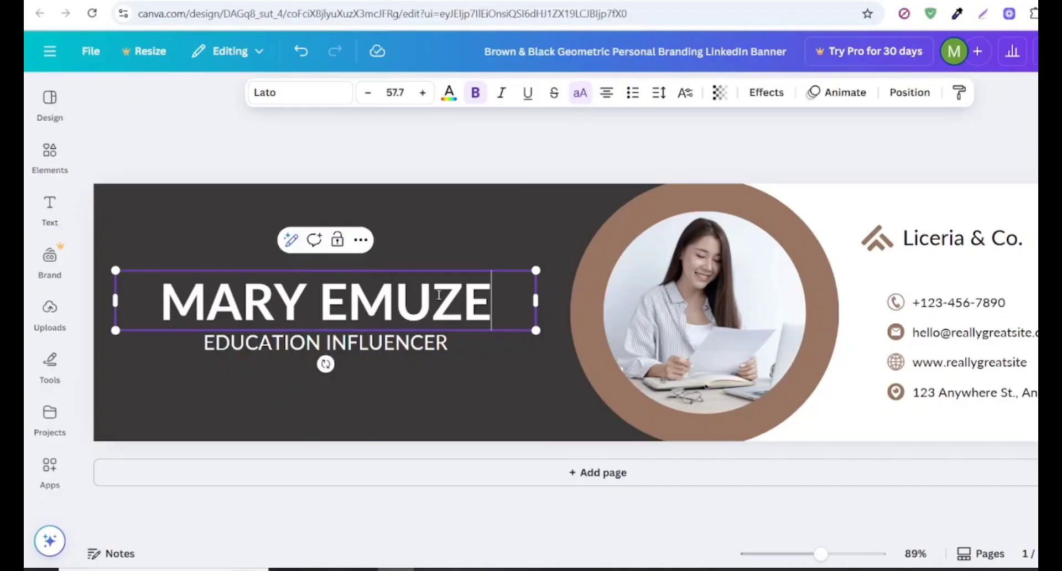
- Change the subtitle below the name to "EARLY CHILDHOOD EDUCATOR"
click(400, 349)
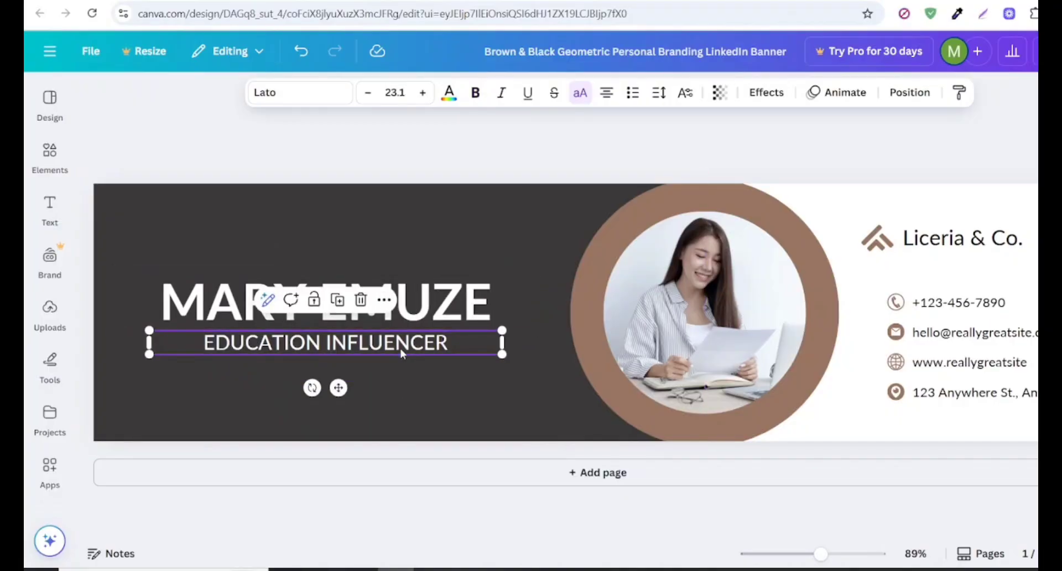
click(400, 348)
text(EARLY)
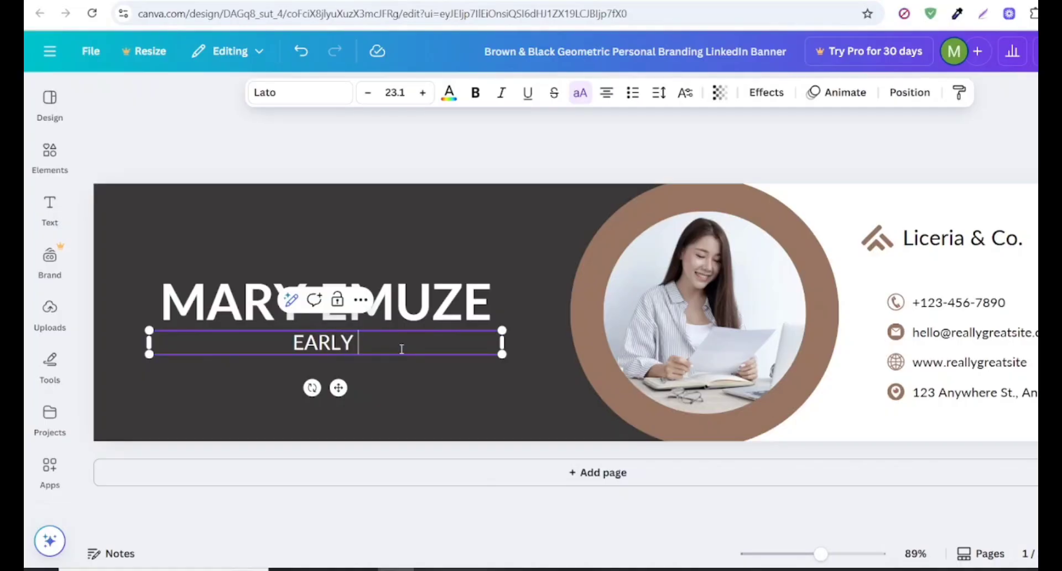
text( CHILD)
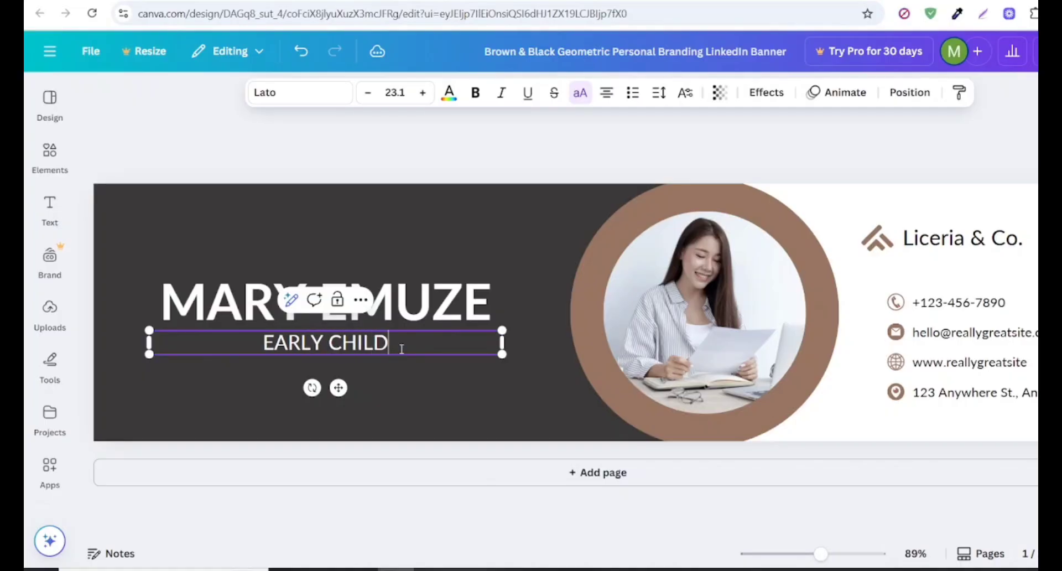
text(HOOD ED)
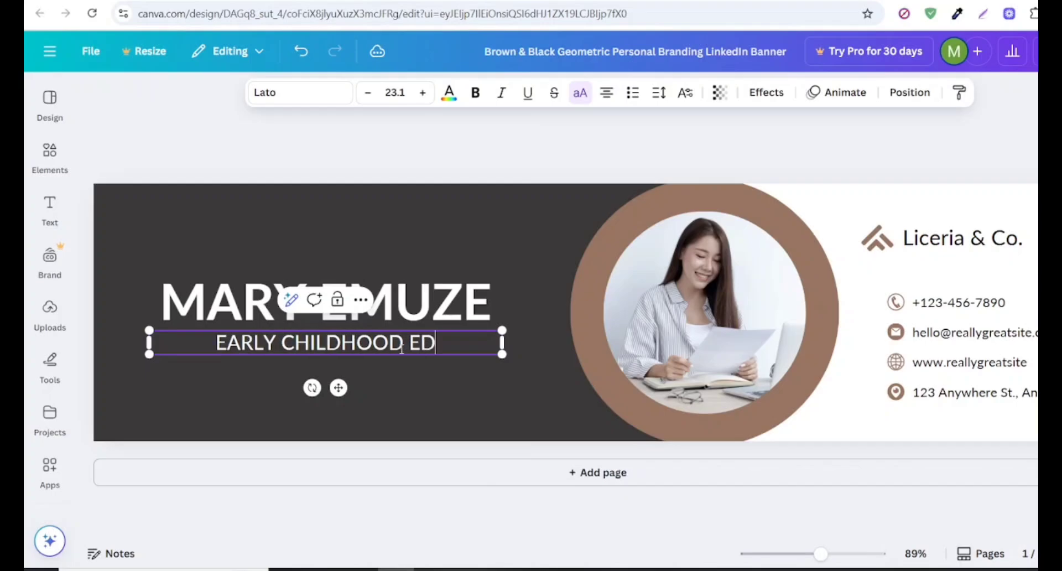
text(UCATOR)
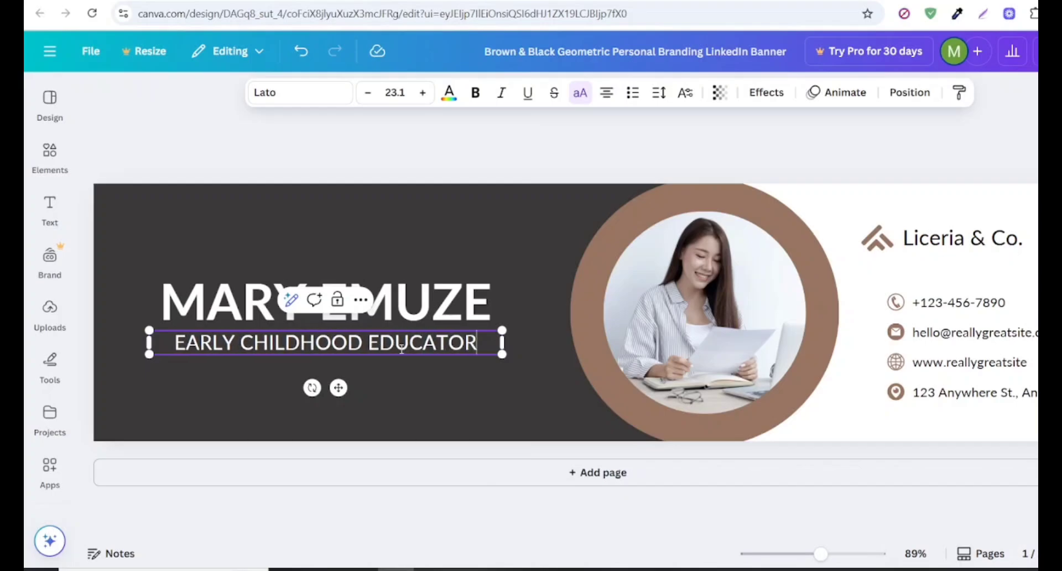
double_click(715, 309)
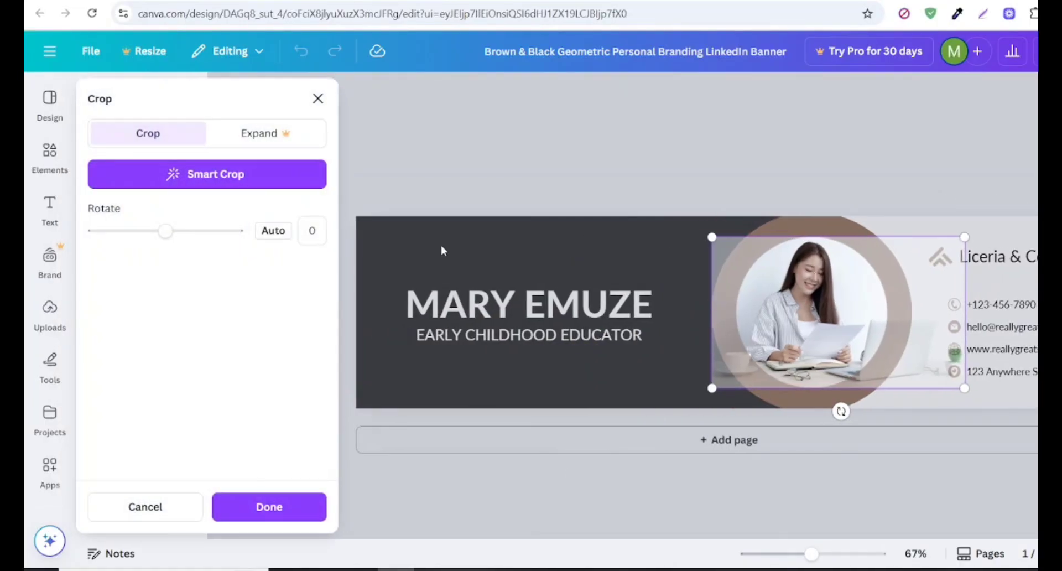
click(317, 99)
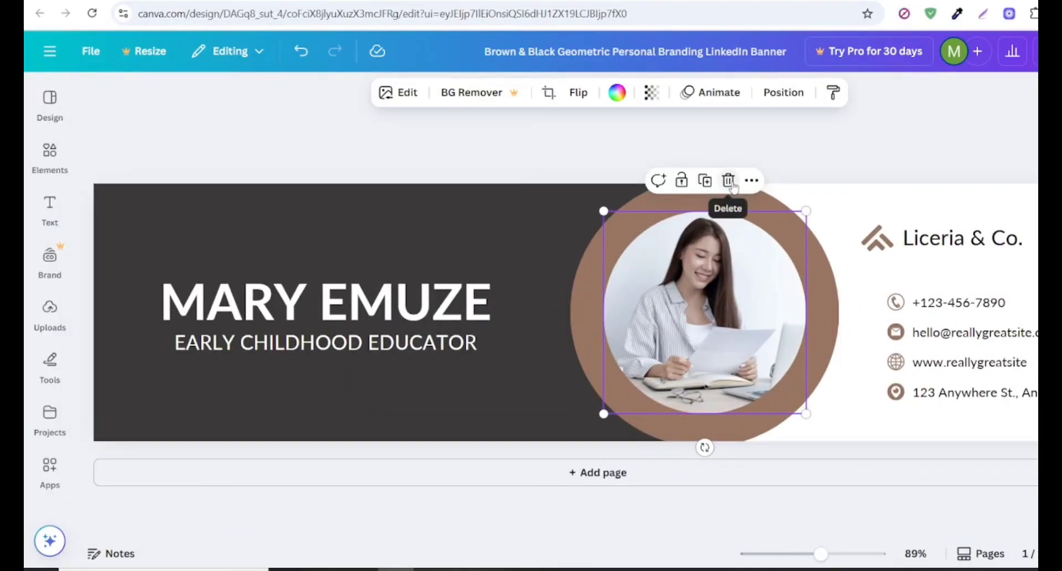
click(730, 183)
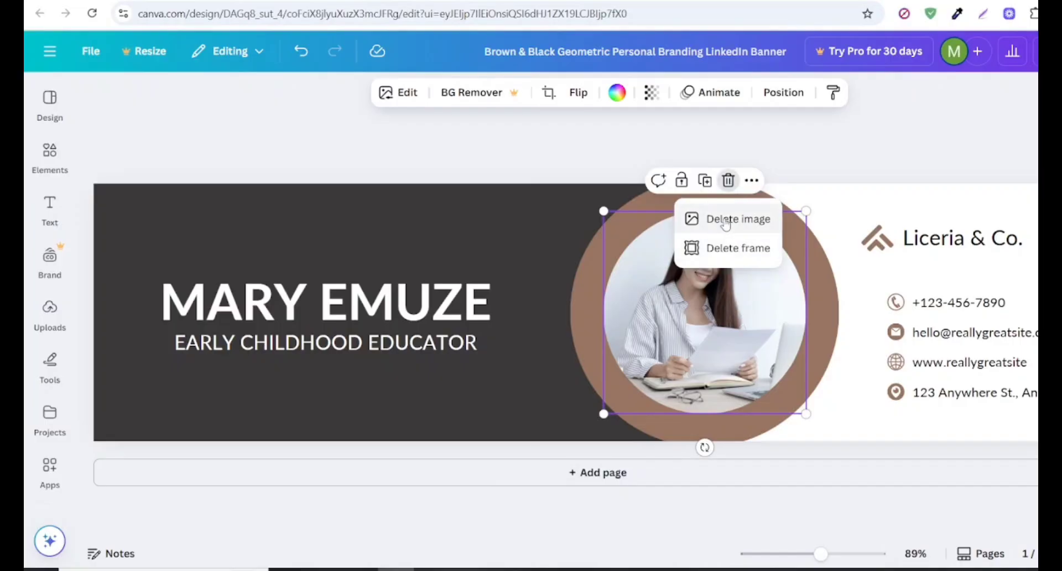
click(561, 244)
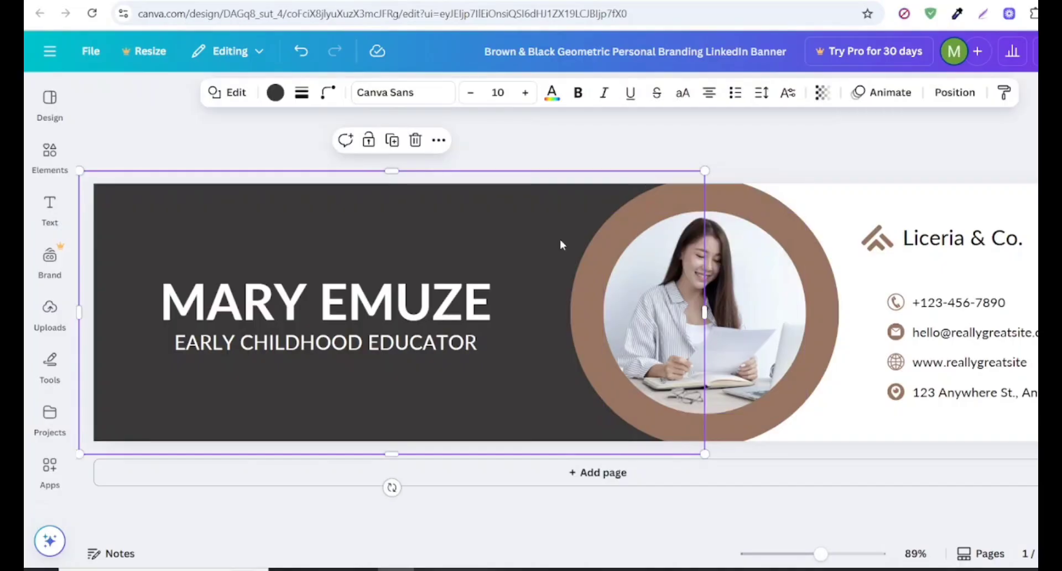
- Add the uploaded cut-out portrait in the black T-shirt to the banner and move it over the dark area, clear of the circular frame
click(50, 315)
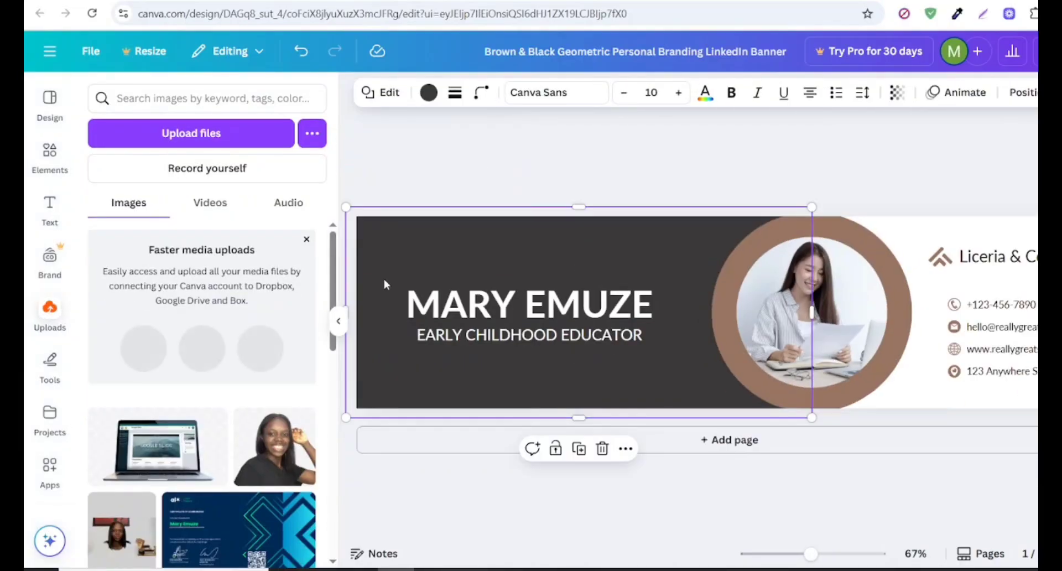
drag(332, 277, 334, 531)
scroll(335, 531, down, 5)
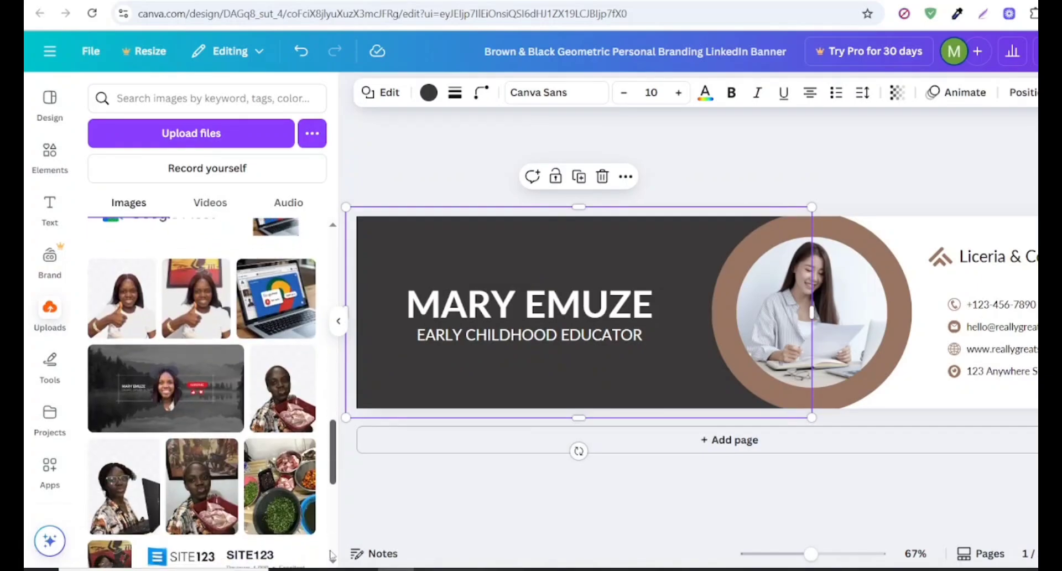
scroll(287, 442, down, 2)
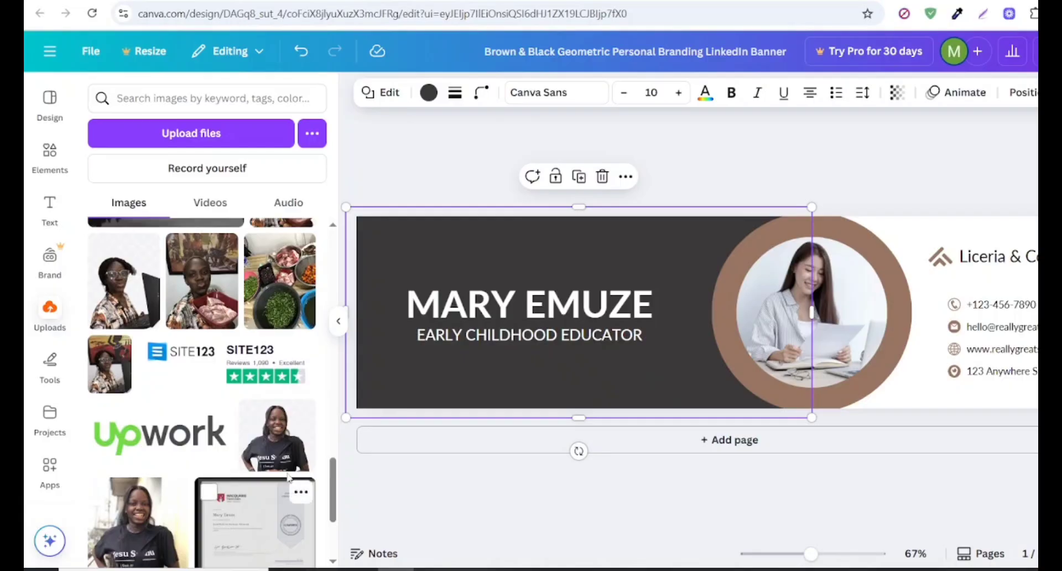
click(288, 439)
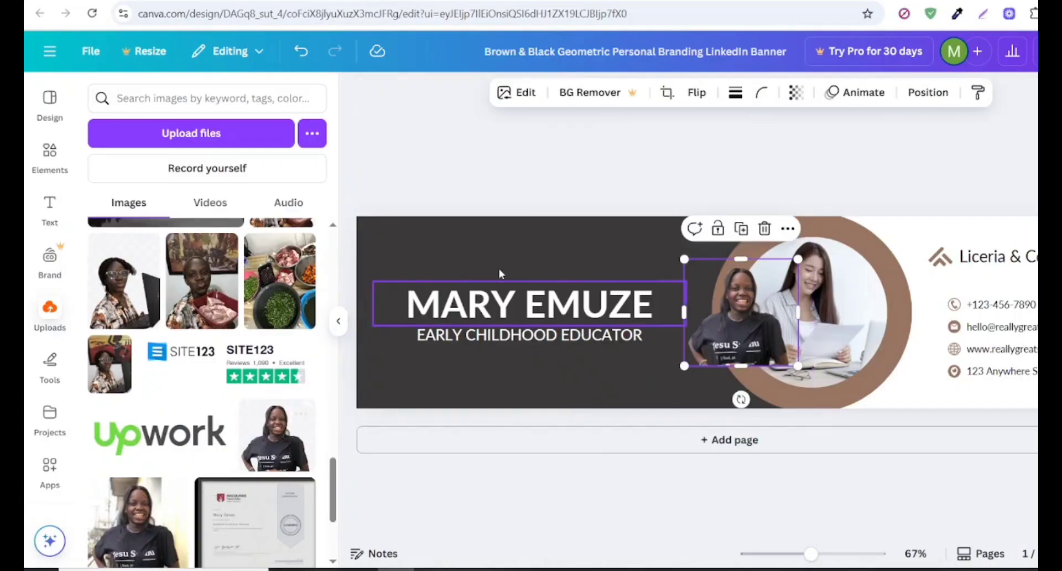
click(389, 135)
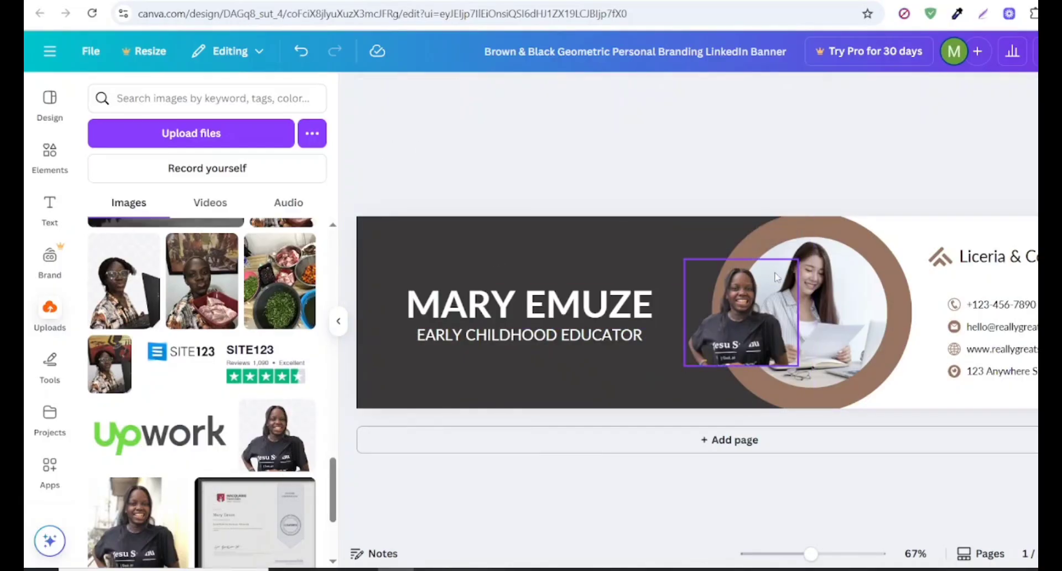
click(763, 306)
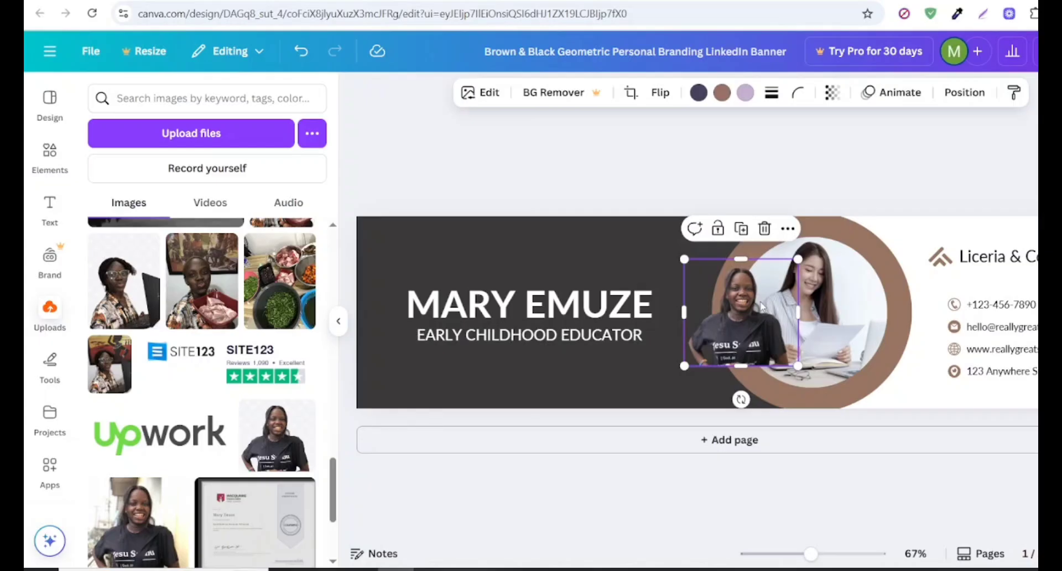
drag(763, 306, 628, 271)
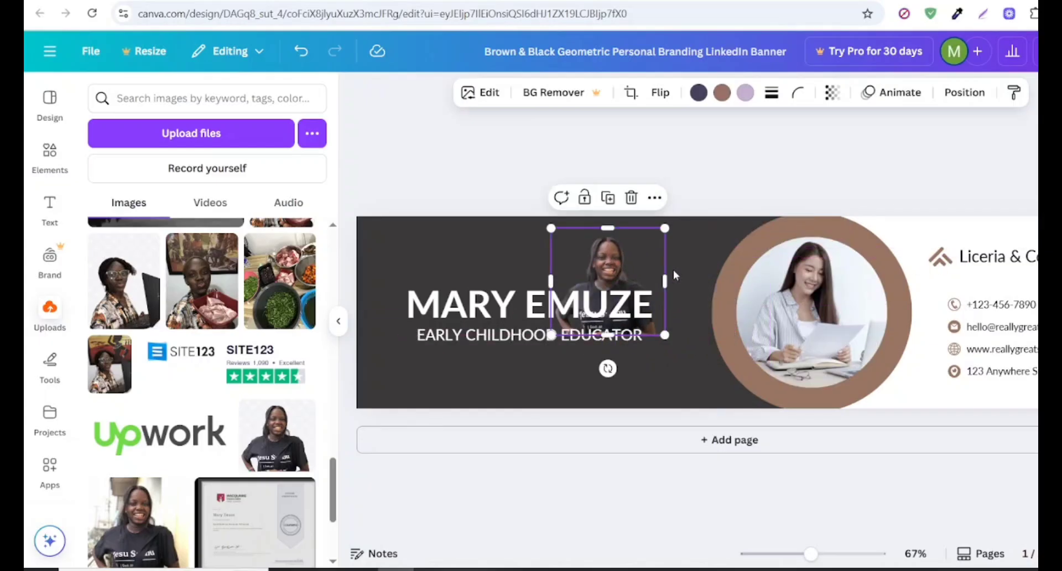
- Delete only the stock image from the circular frame and place the cut-out portrait into the empty frame
click(832, 275)
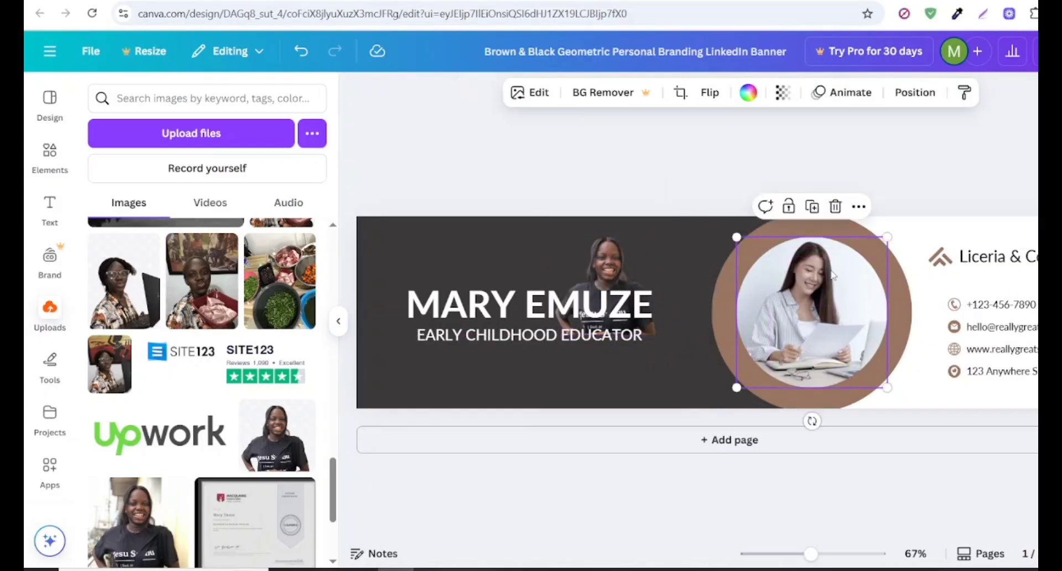
click(837, 208)
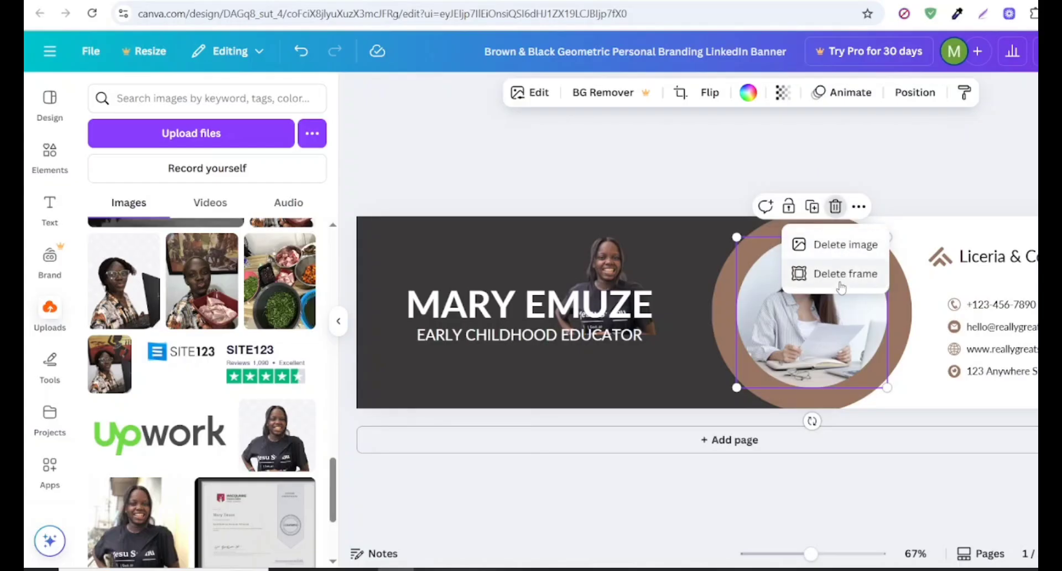
click(840, 250)
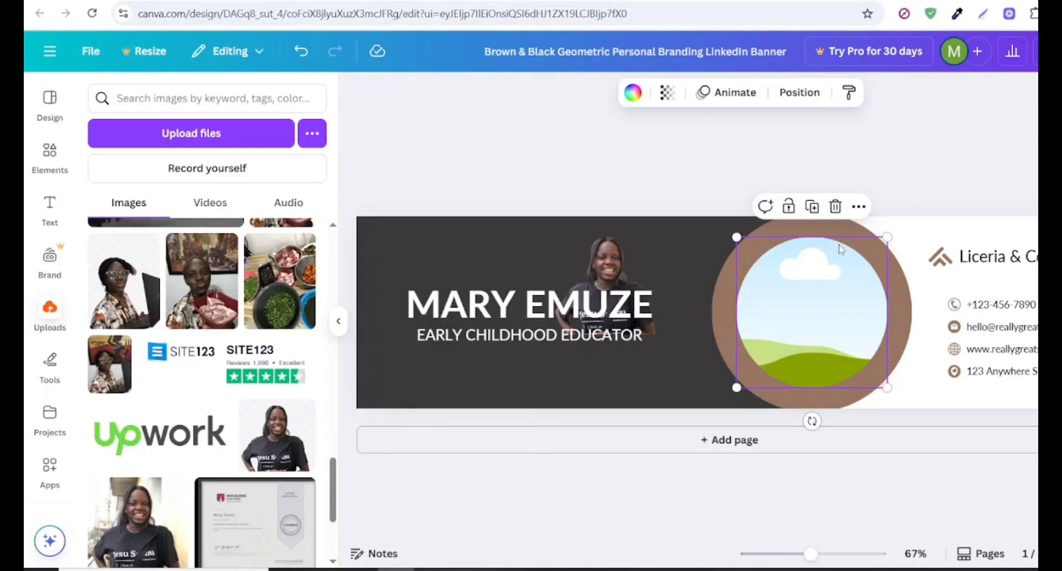
click(626, 254)
drag(625, 254, 760, 308)
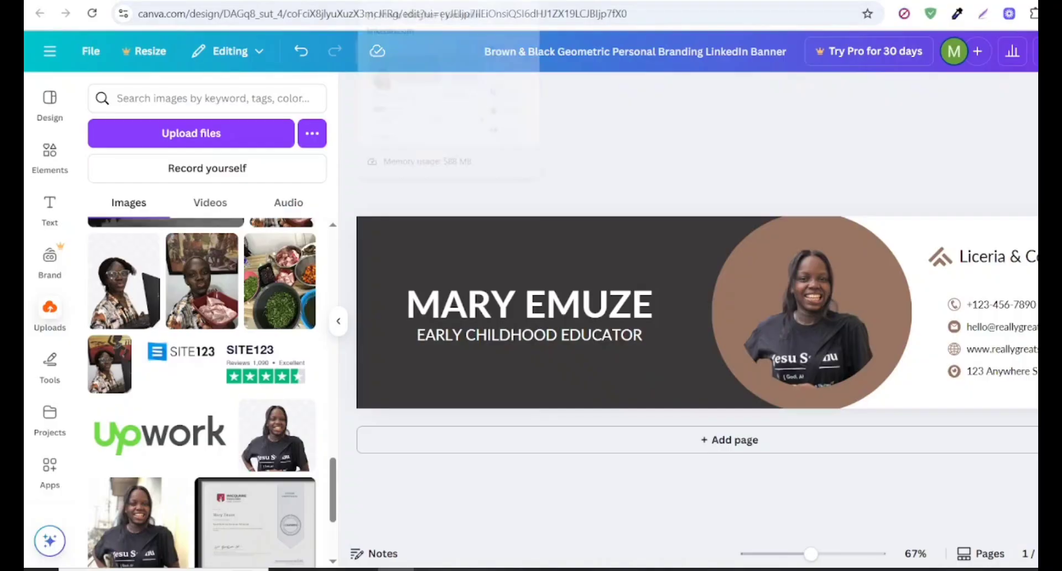
- Switch to the LinkedIn profile page and start uploading a photo as its cover image
click(394, 1)
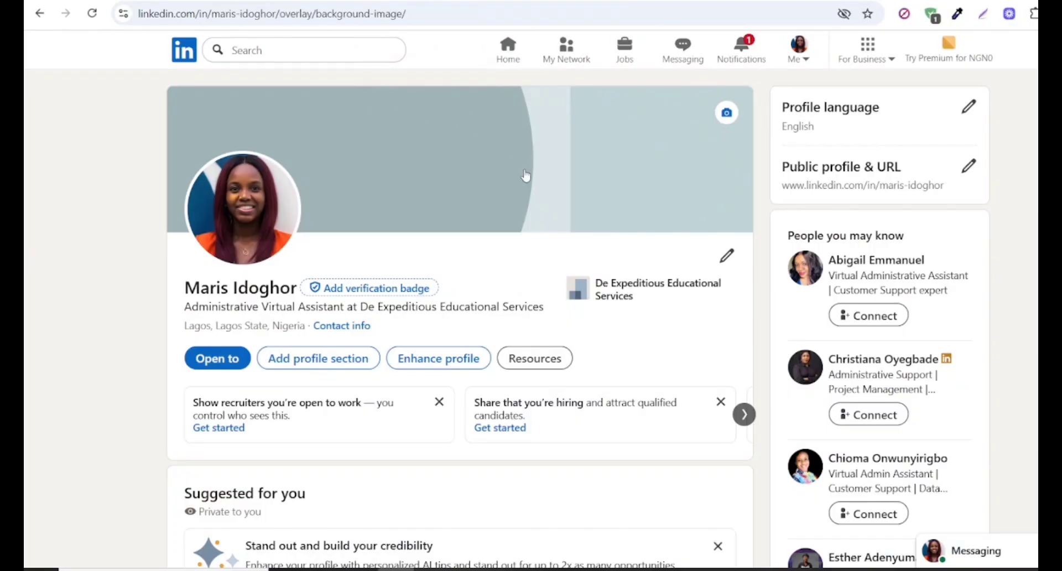
click(727, 114)
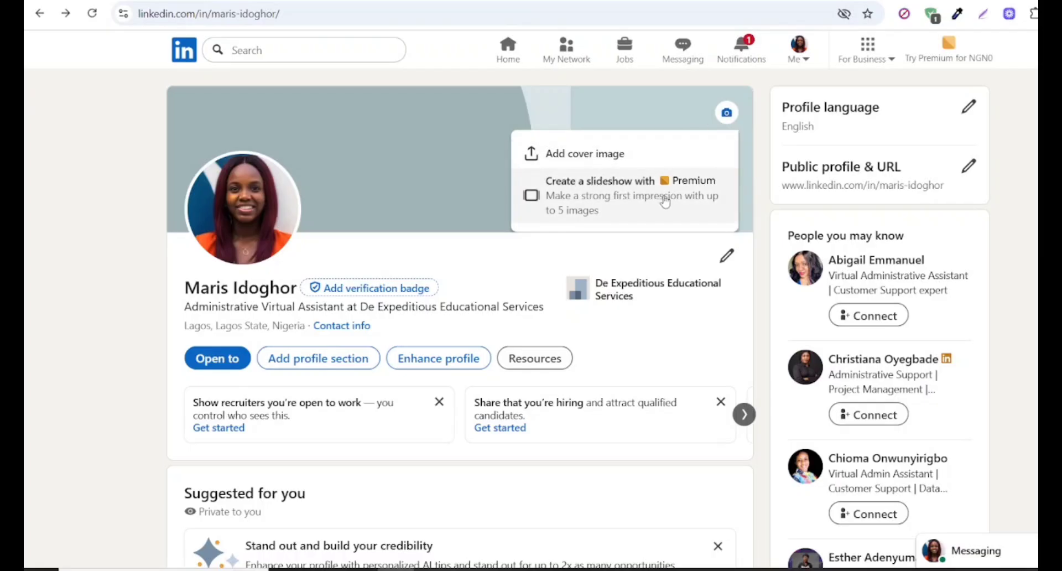
click(593, 157)
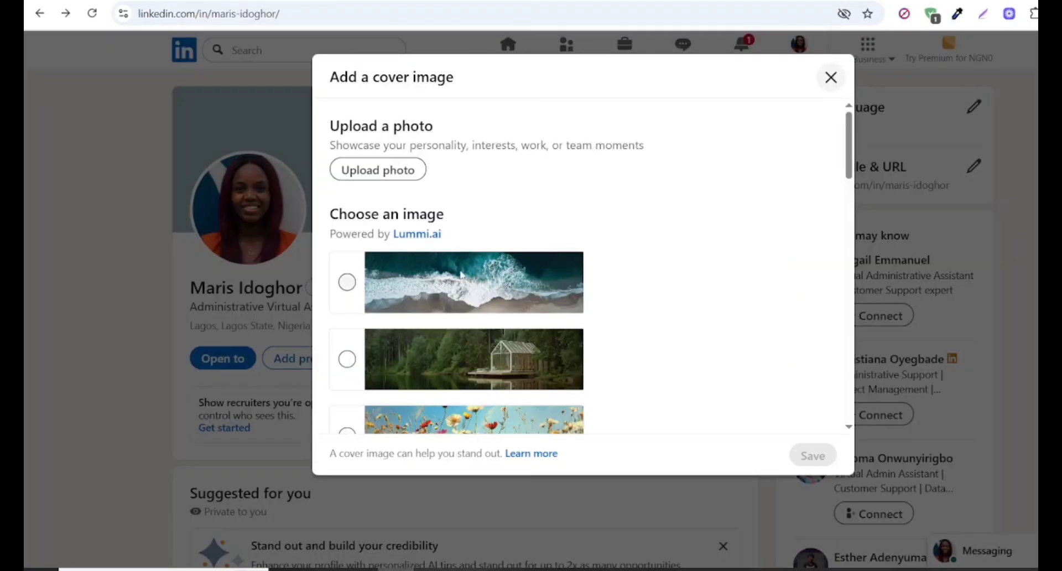
click(378, 169)
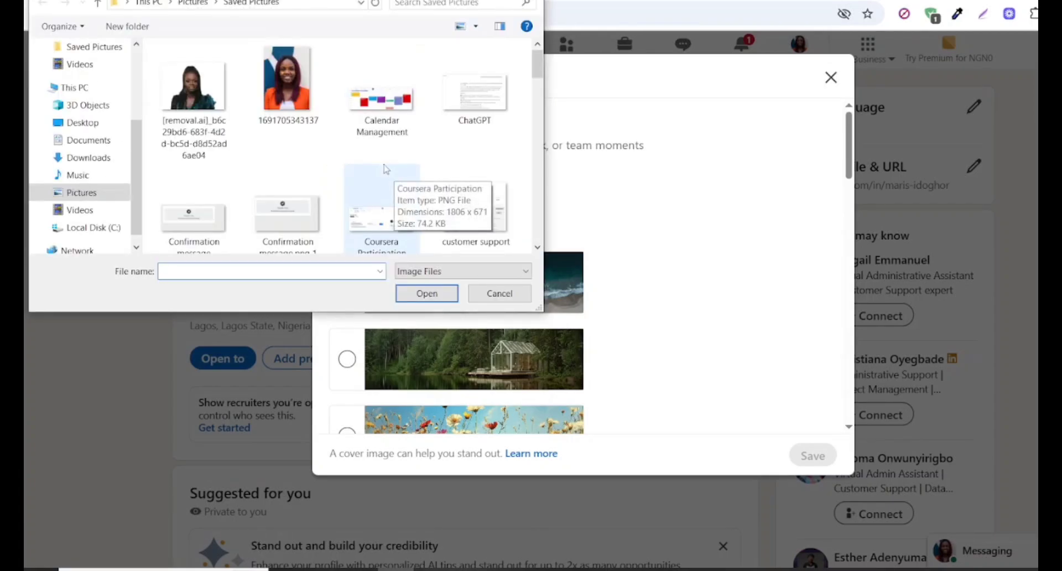
- Upload the Green and Beige Organic Product Designer PNG from the Downloads folder and apply it as the cover image
click(72, 158)
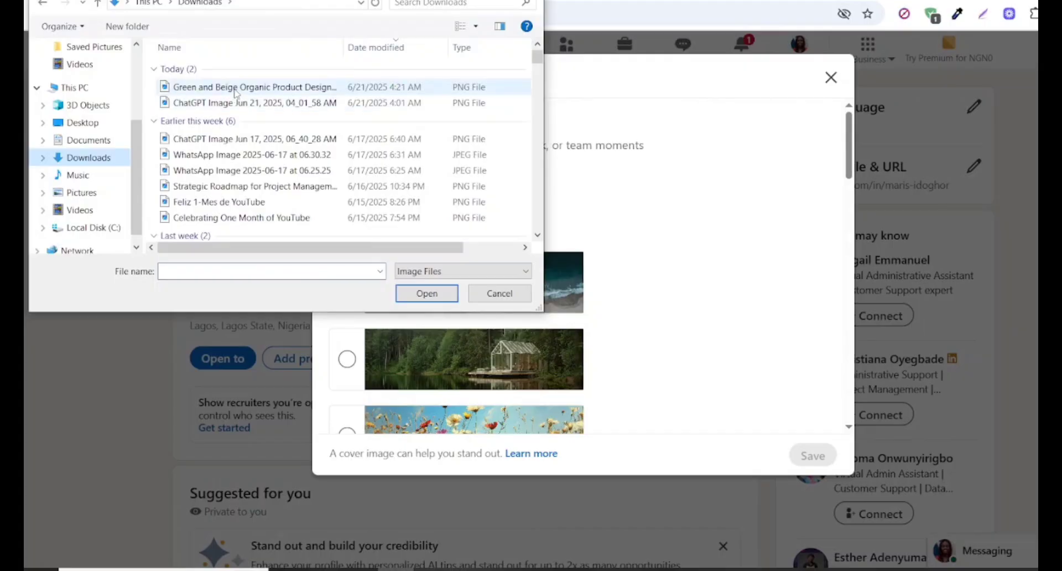
click(237, 89)
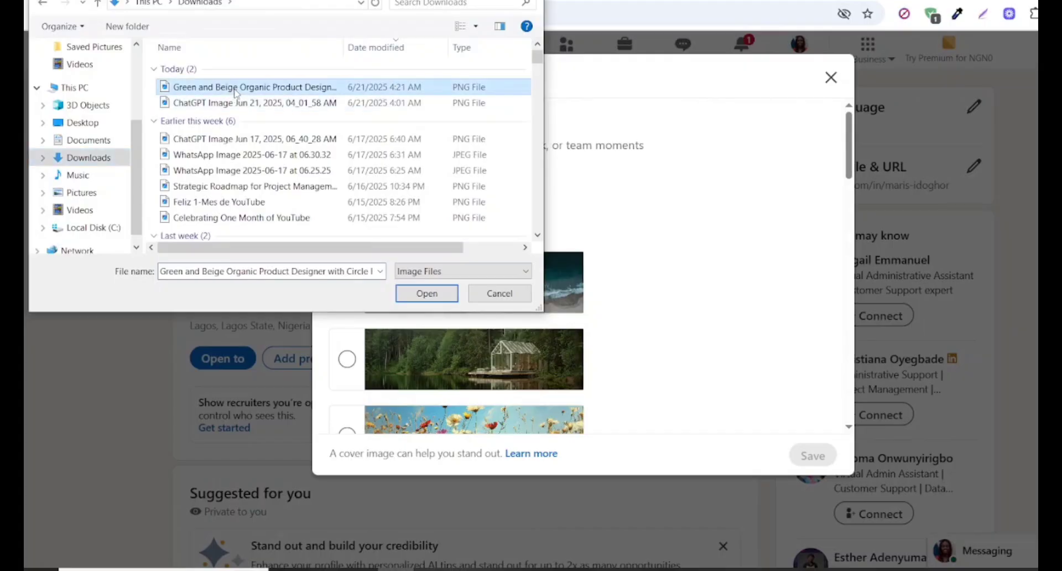
click(431, 293)
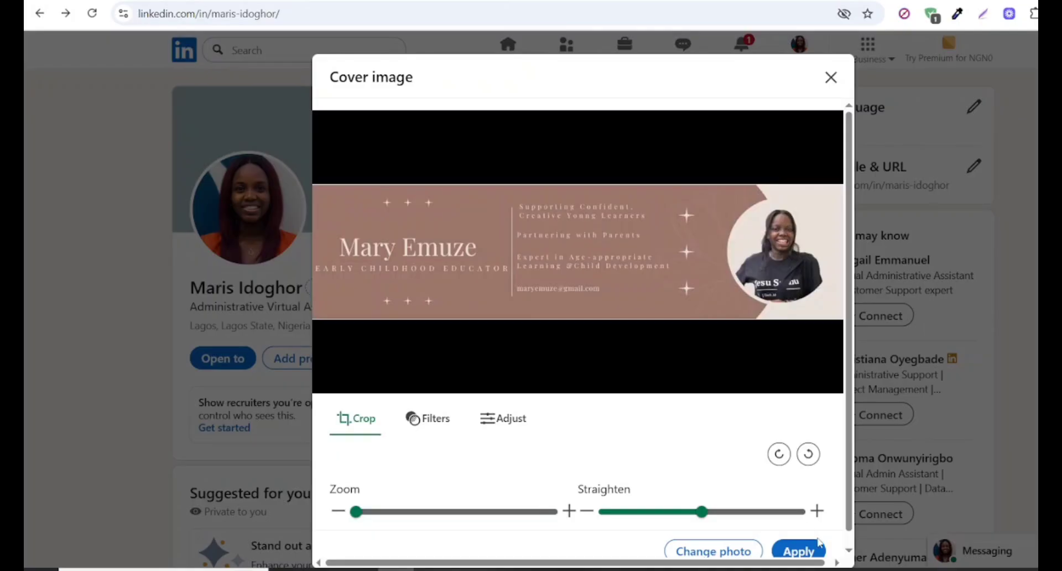
click(798, 553)
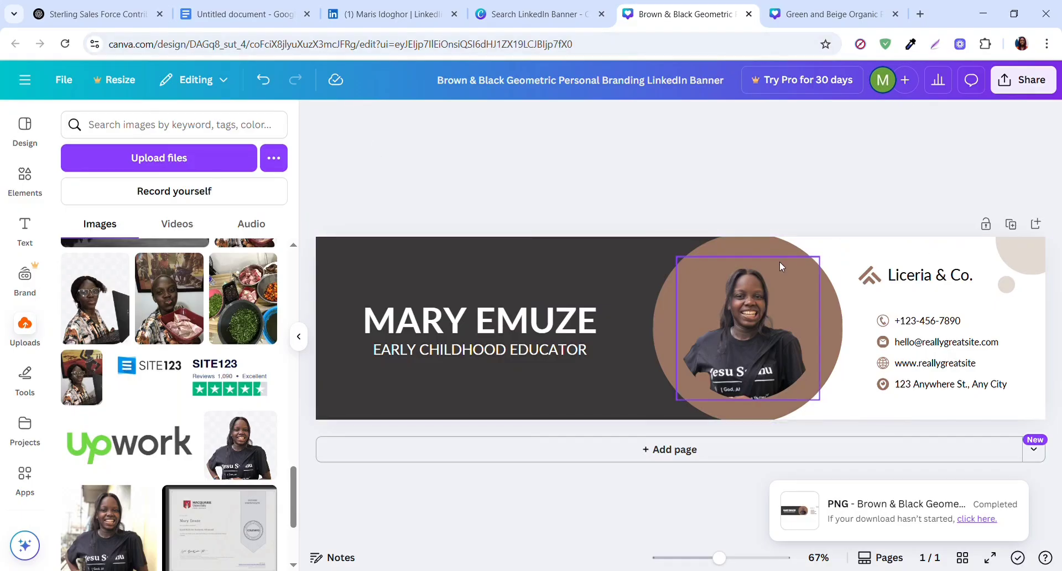
- Download the Brown & Black Geometric banner from Canva as a PNG at size 1
click(1042, 92)
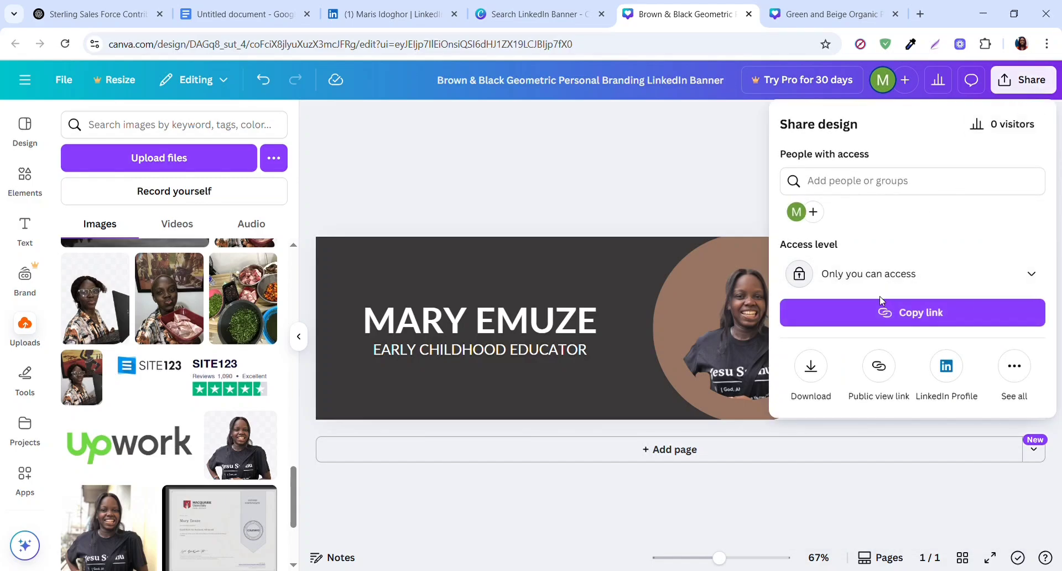
click(812, 368)
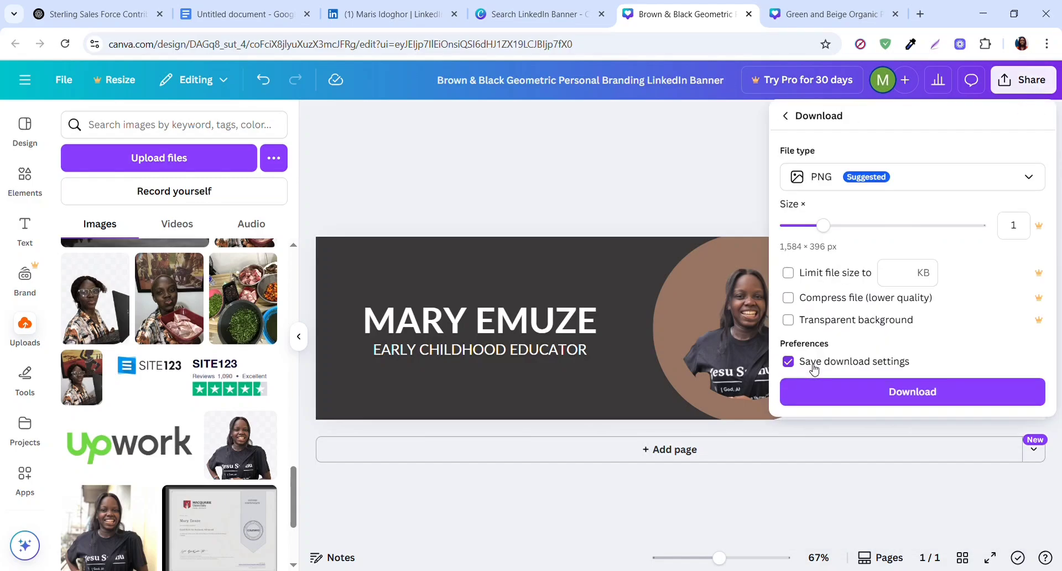
click(837, 390)
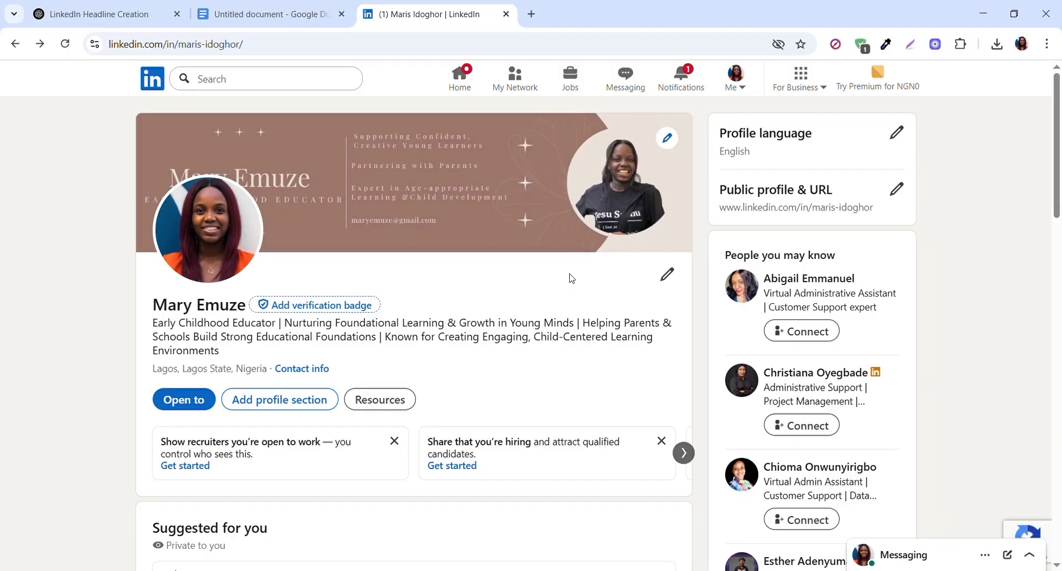
- On the LinkedIn profile page, start adding an About section to the profile
click(276, 402)
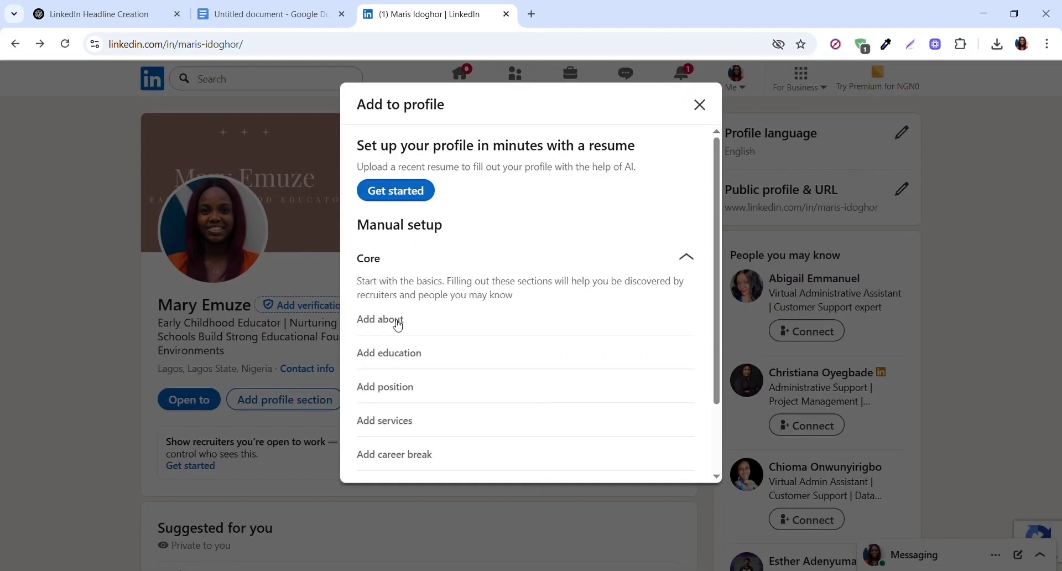
click(398, 325)
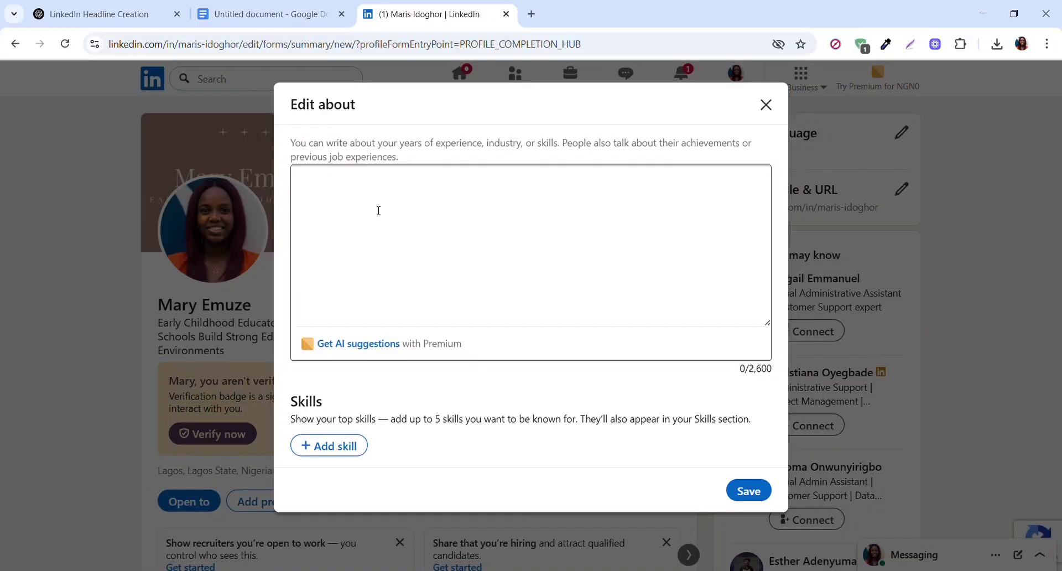
- Copy the full LinkedIn "About" prompt from the Google Docs document and paste it into the ChatGPT message box
click(262, 13)
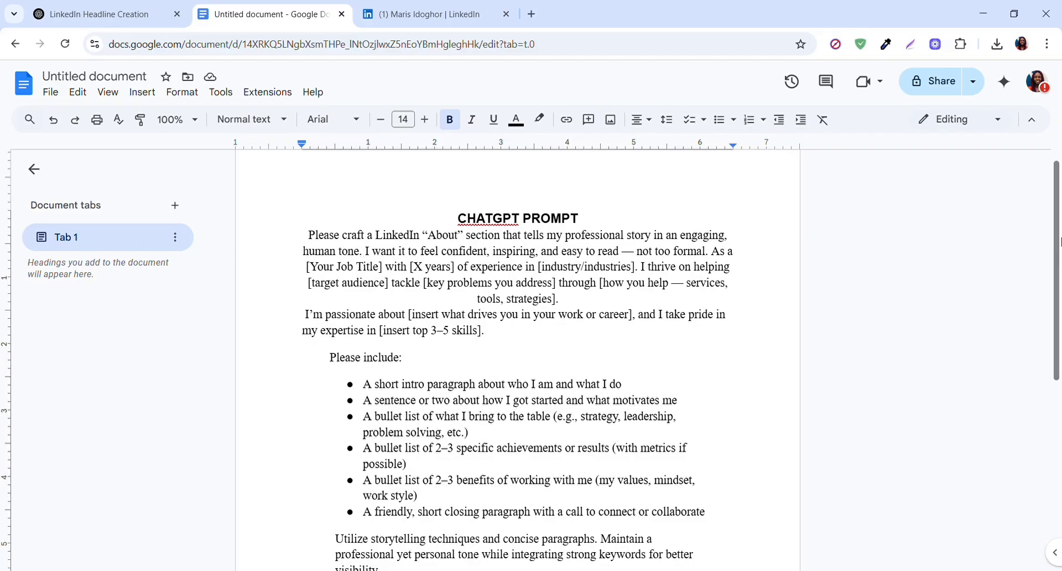
scroll(1057, 287, down, 2)
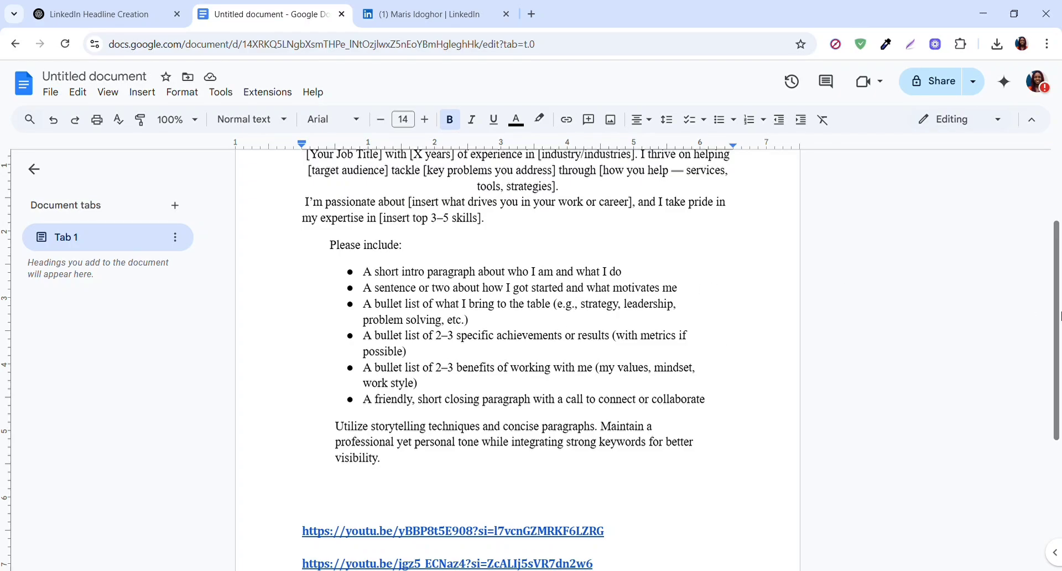
scroll(1056, 281, up, 1)
scroll(1057, 280, up, 2)
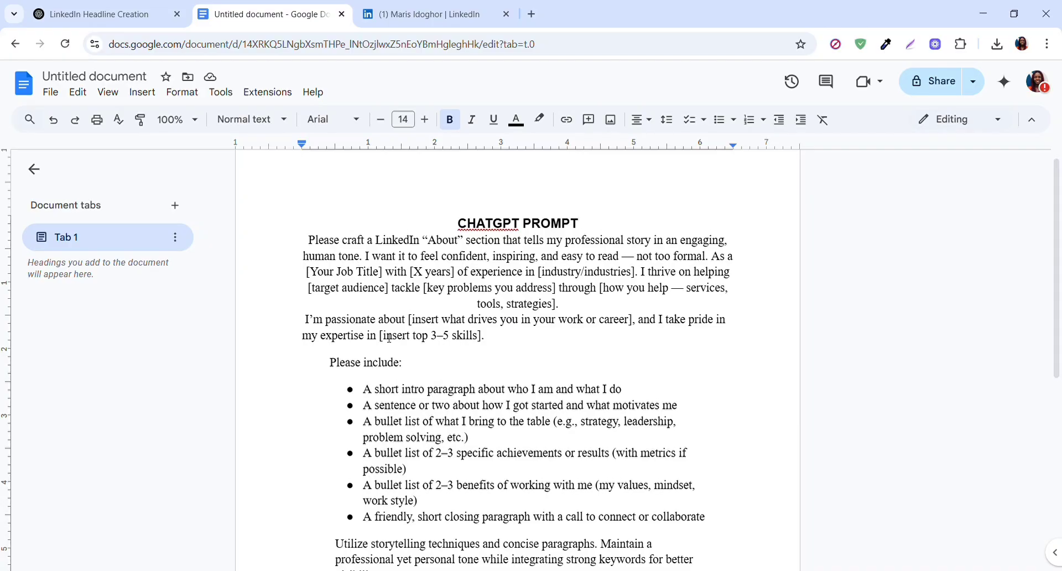
drag(309, 240, 645, 414)
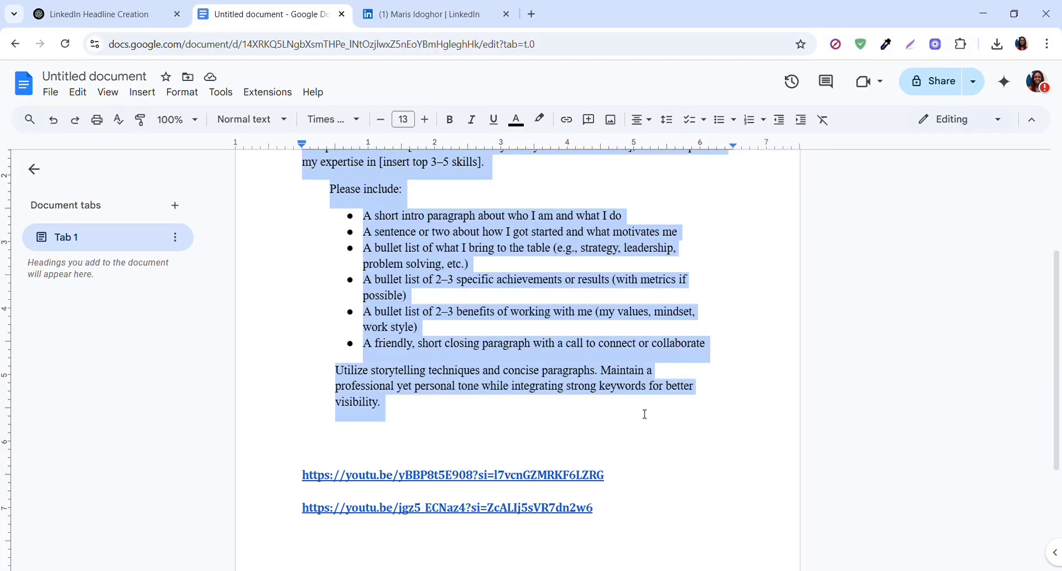
click(105, 16)
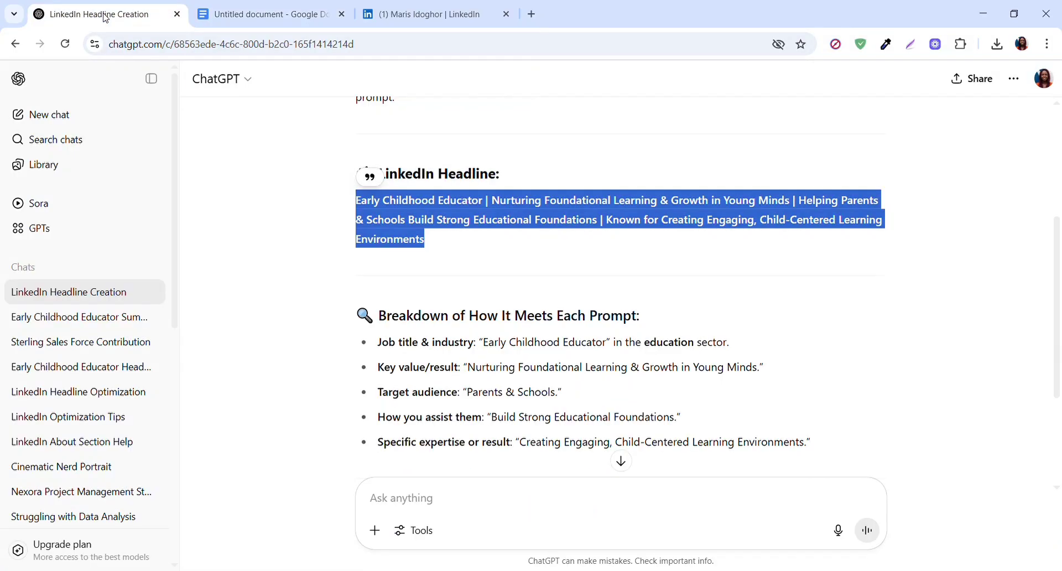
click(399, 501)
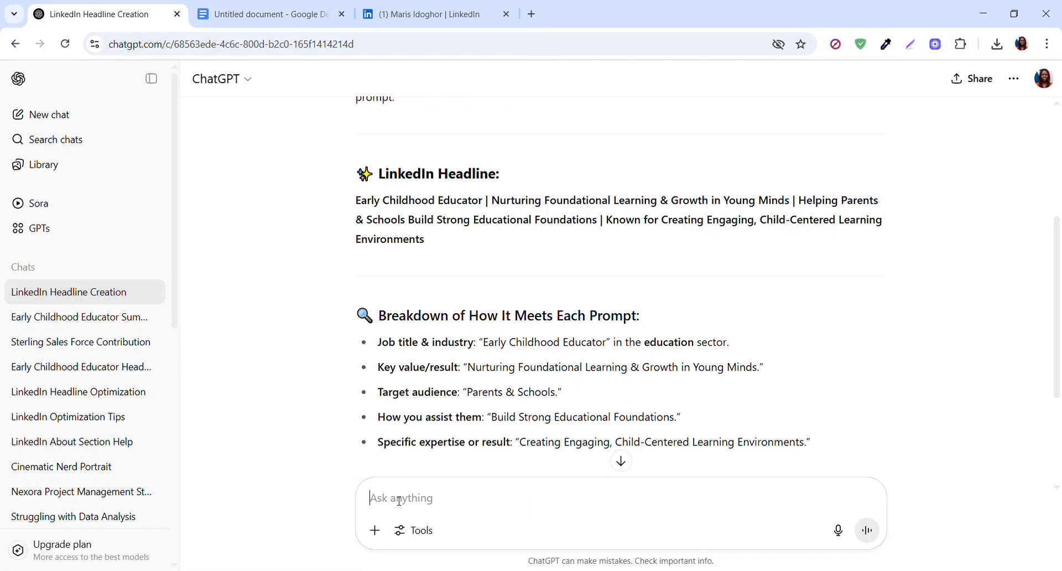
key(ctrl+v)
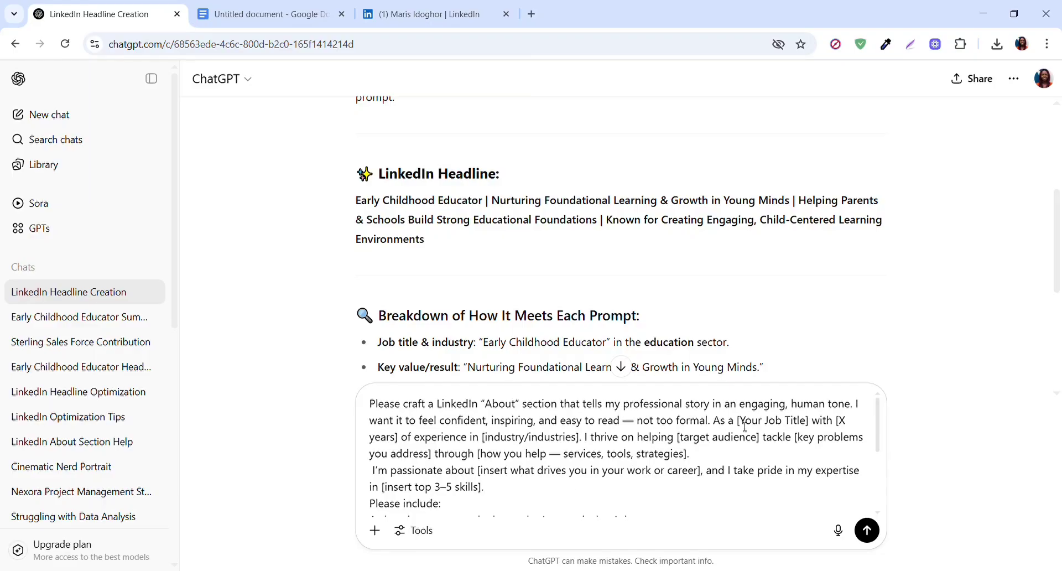
- Replace the job title placeholder in the pasted prompt with "Early Childhood Educator"
drag(743, 423, 810, 423)
key(BackSpace)
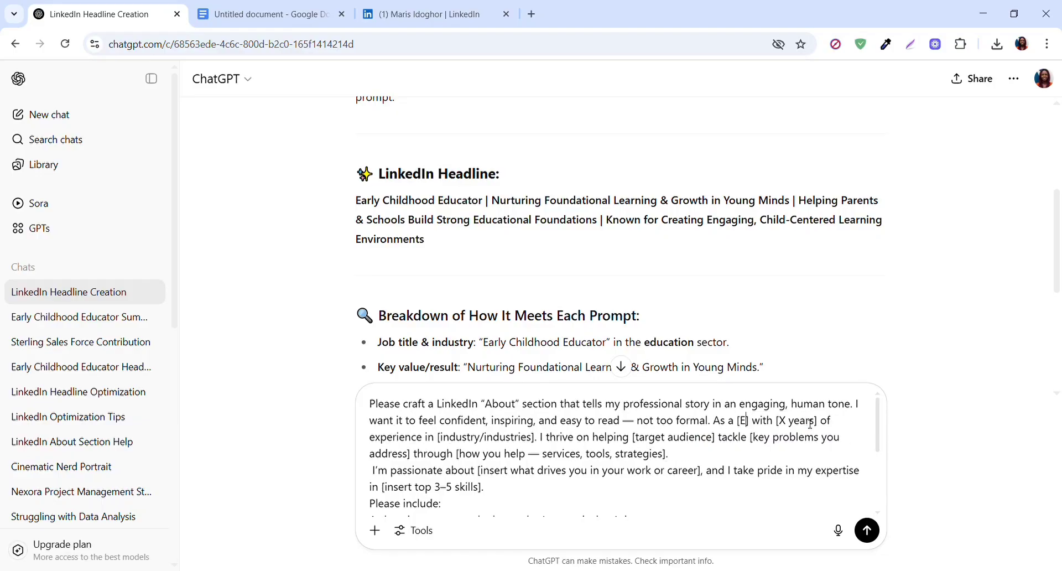
text(Early Childh)
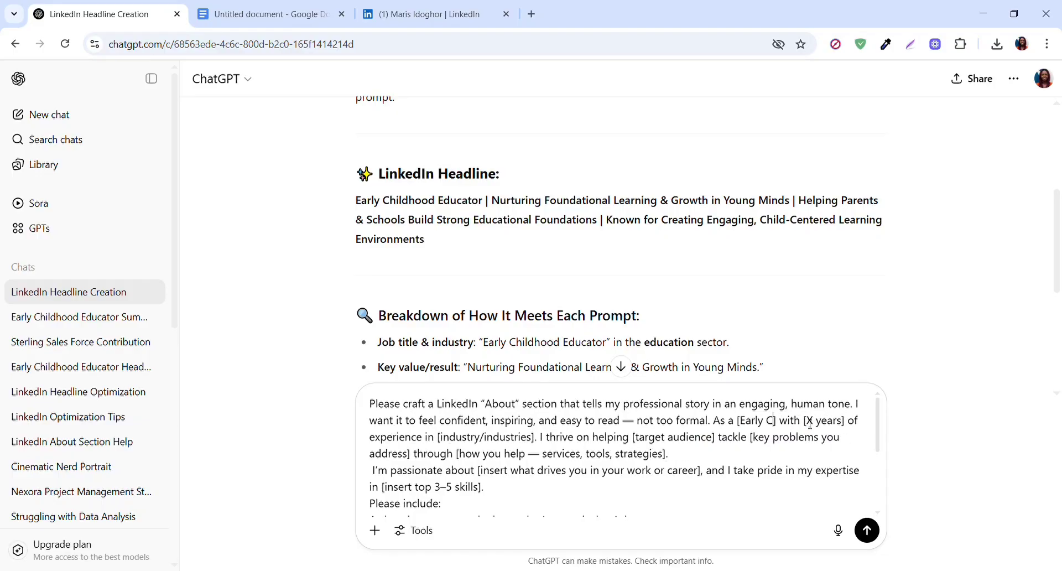
text(ood Edu)
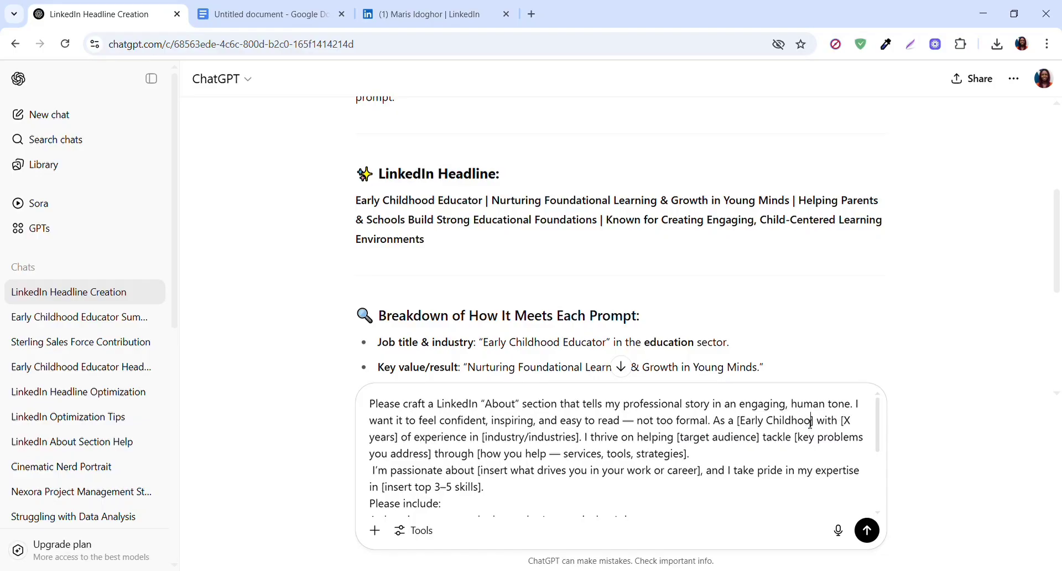
text(cator)
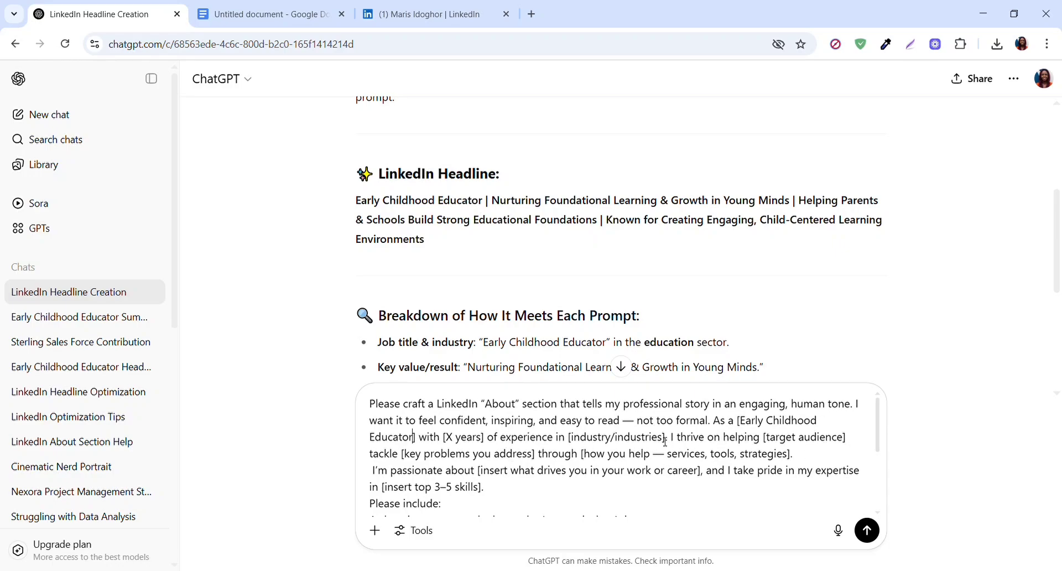
- Replace the prompt's industry placeholder with "Education" and its years-of-experience placeholder with 2
drag(657, 437, 578, 442)
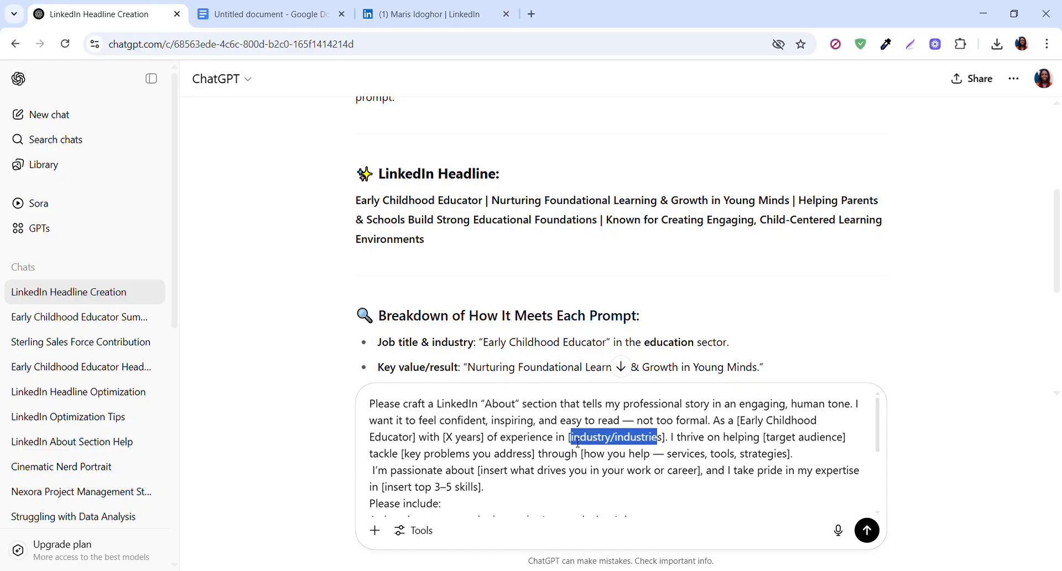
click(667, 443)
drag(667, 442, 598, 442)
text(Educatio)
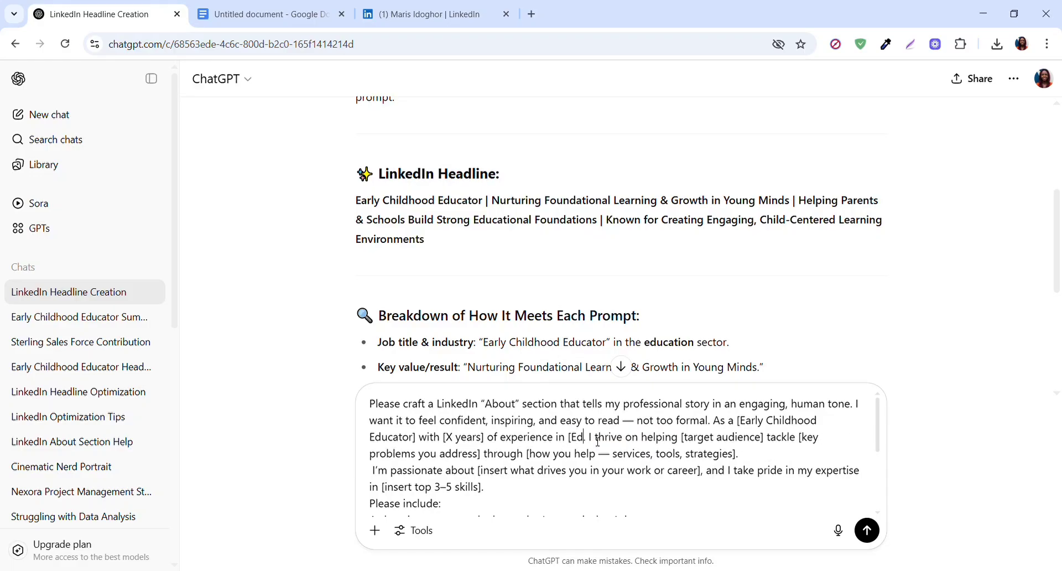
text(n)
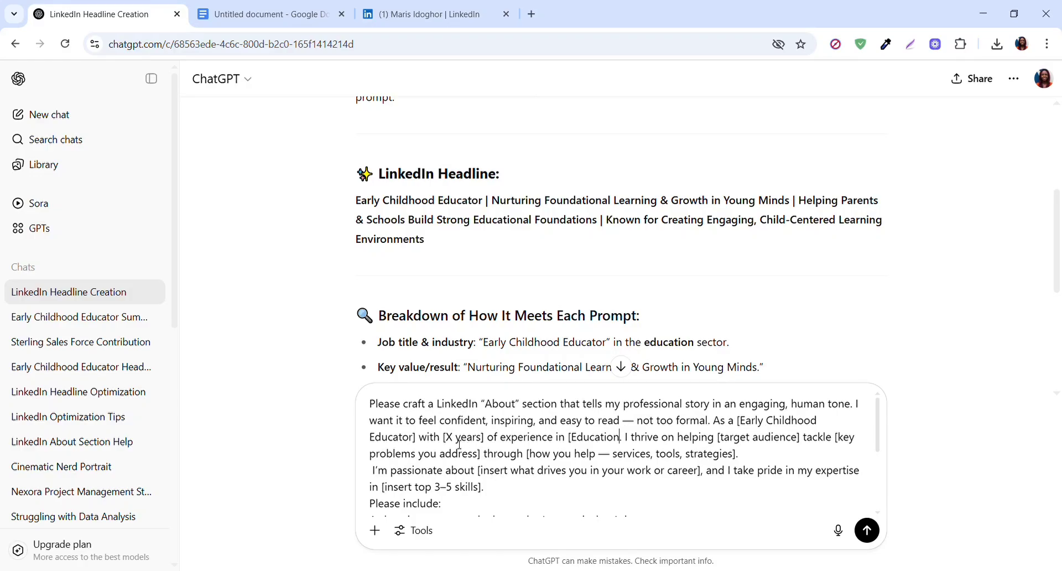
drag(457, 442, 443, 443)
text(2)
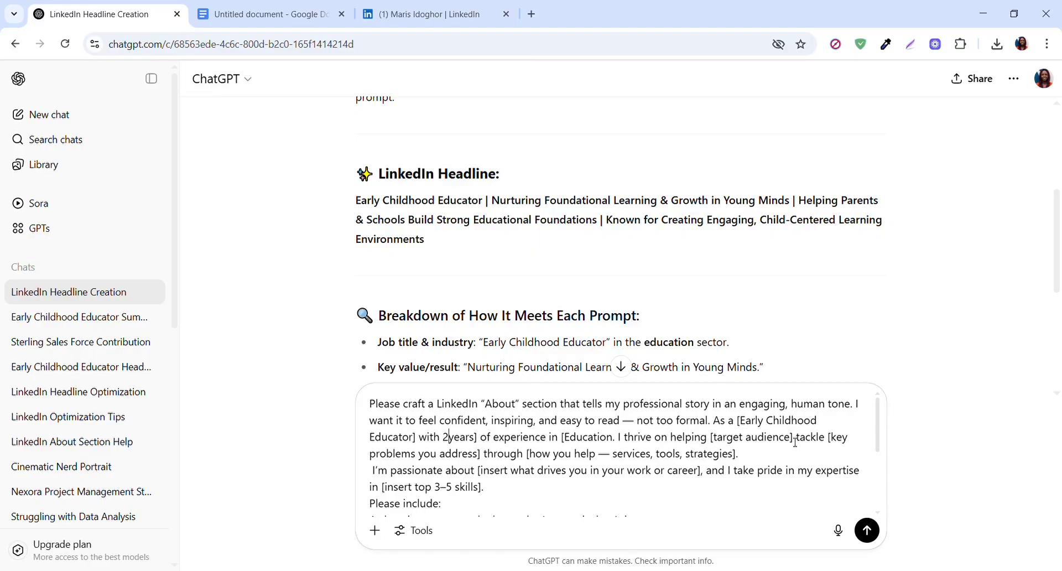
- Replace the target audience placeholder in the prompt with "Parent & Schools"
drag(791, 441, 720, 446)
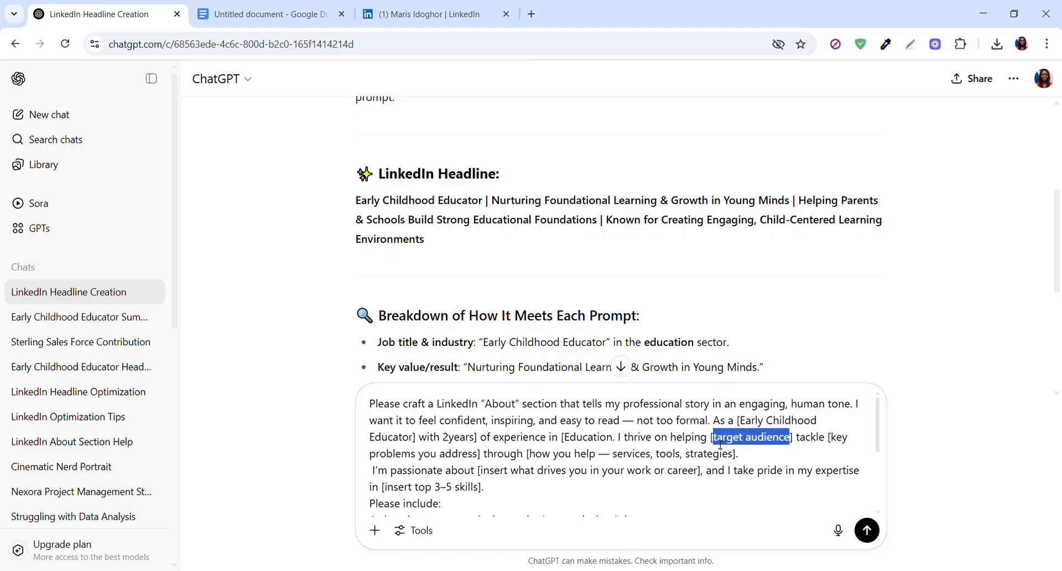
text(Parent)
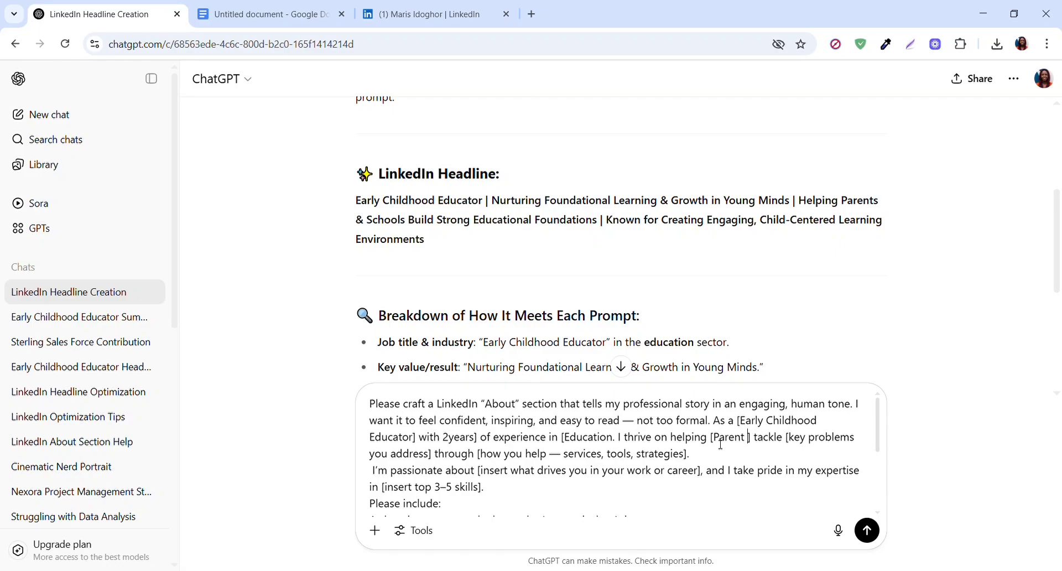
text( & sC)
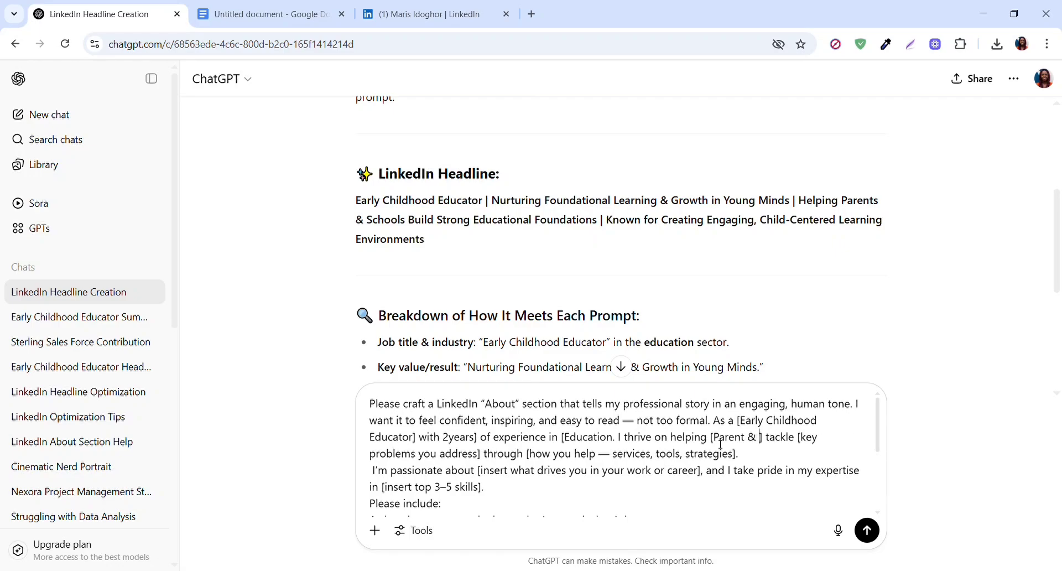
text(HOOLS)
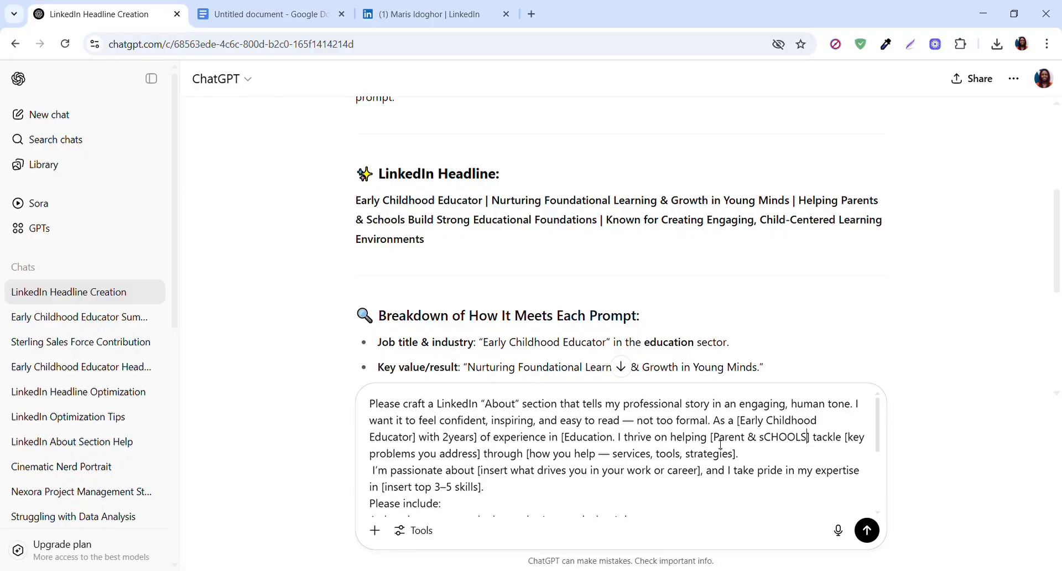
key(BackSpace)
key(BackSpace)
key(BackSpace)
key(BackSpace)
key(BackSpace)
key(BackSpace)
key(BackSpace)
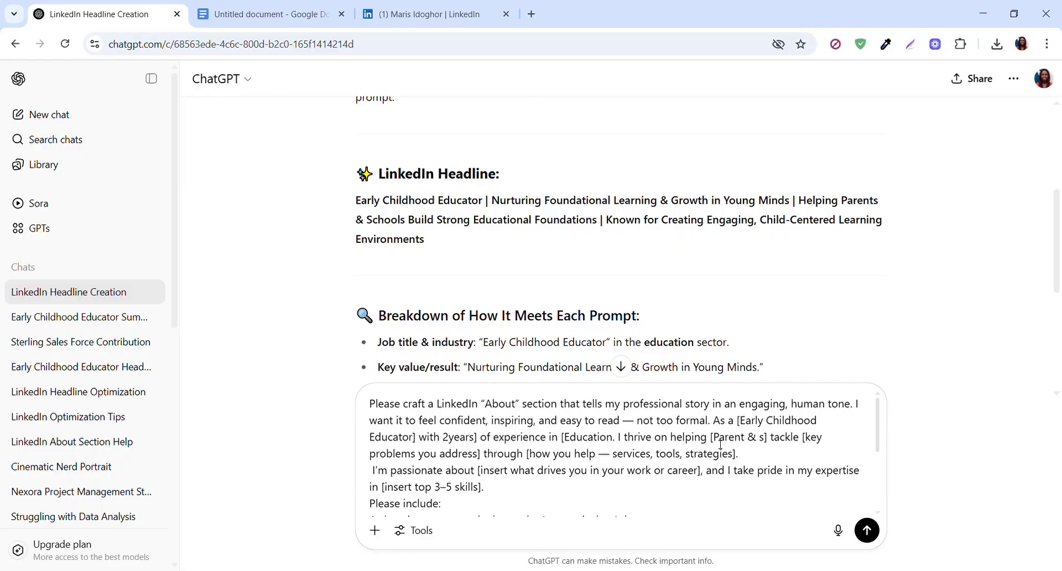
text(Schools)
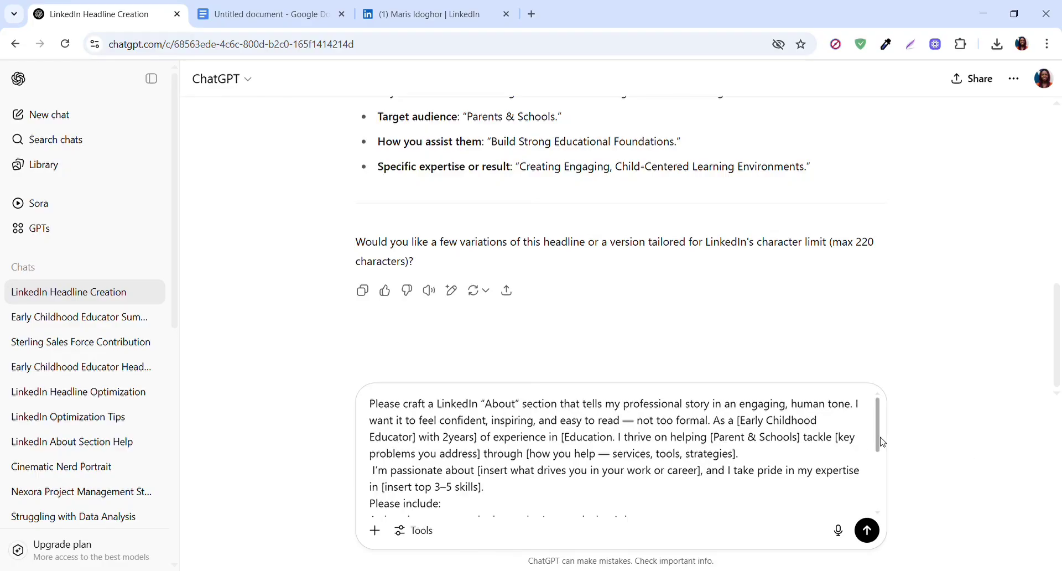
- Submit the edited prompt to ChatGPT and read through the generated About section
scroll(879, 443, down, 3)
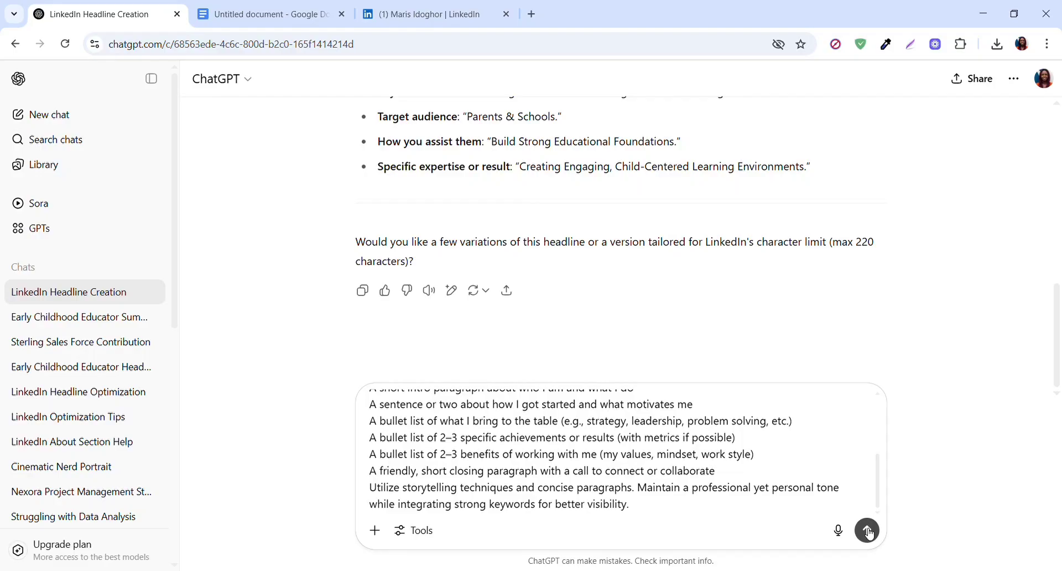
click(867, 531)
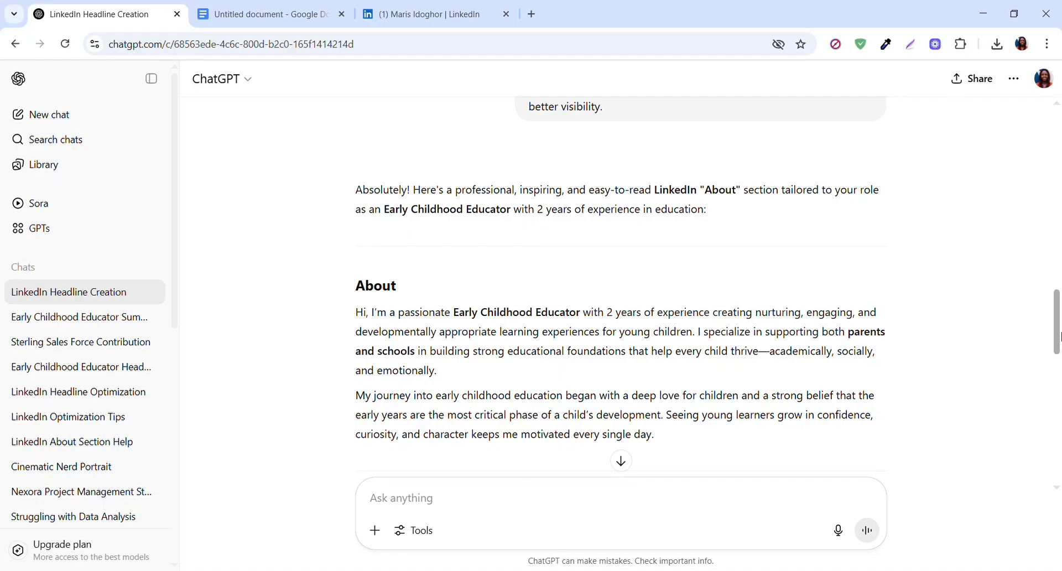
drag(1057, 339, 1050, 460)
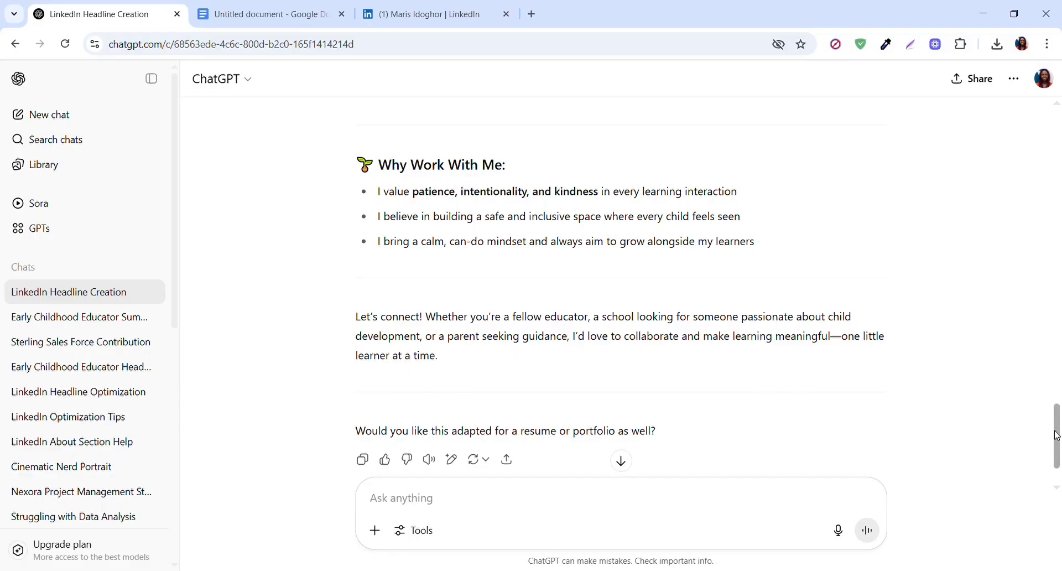
drag(1054, 417, 1047, 349)
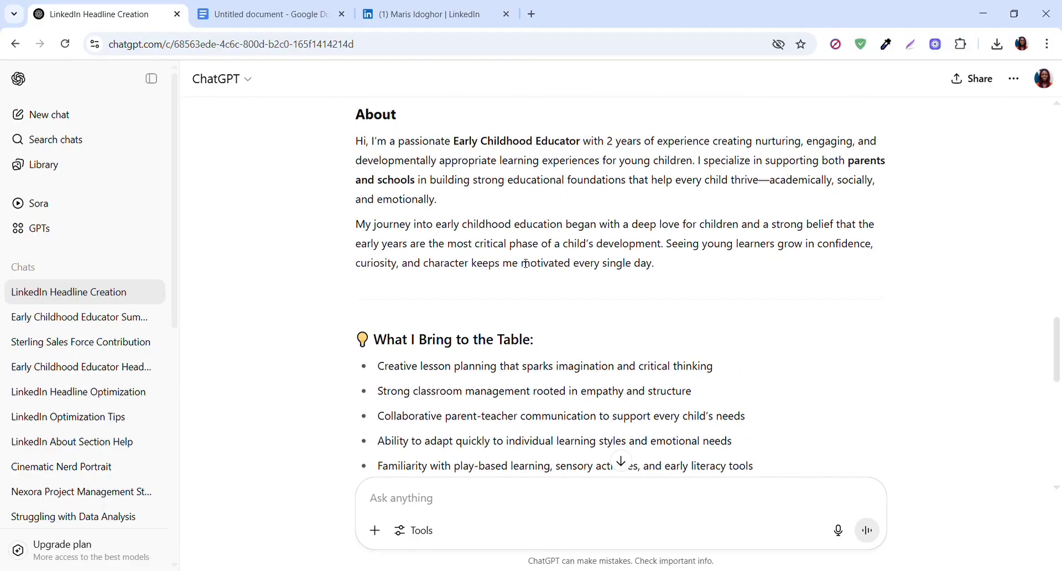
- Copy the generated About text, from the introduction to the closing paragraph, into the description of LinkedIn's Edit about form
drag(350, 145, 889, 282)
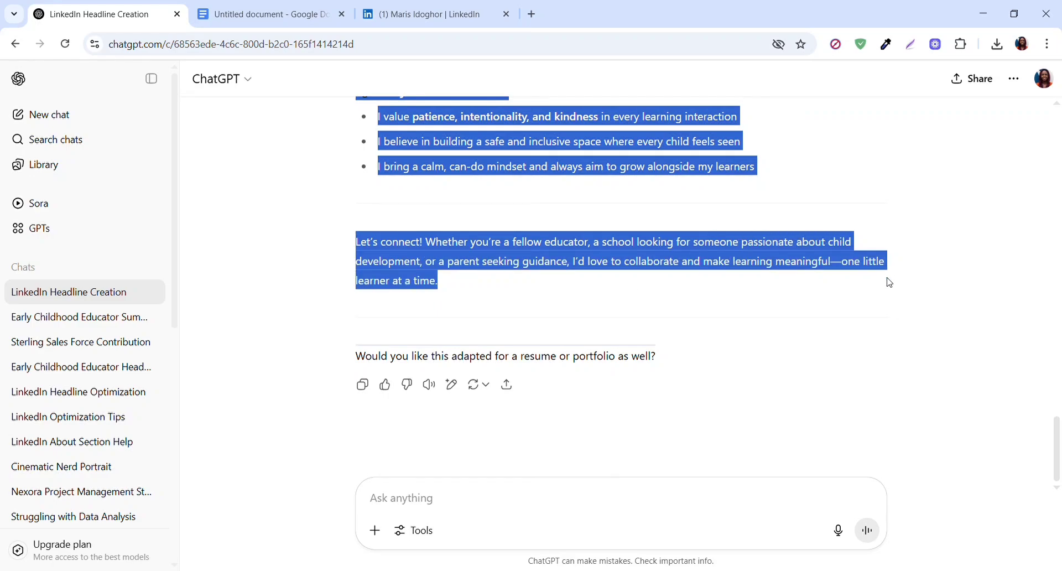
click(429, 17)
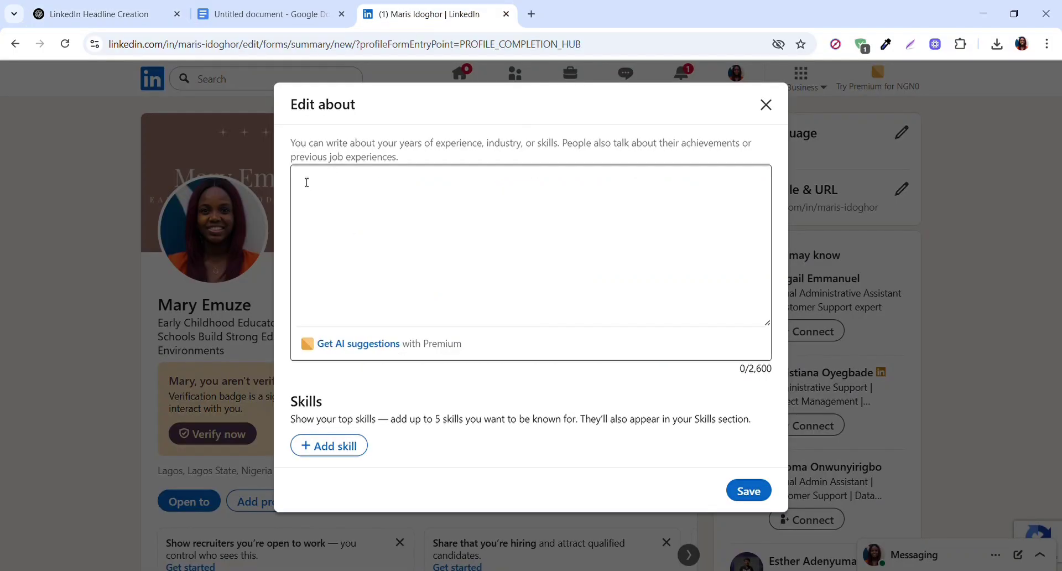
click(307, 183)
key(ctrl+v)
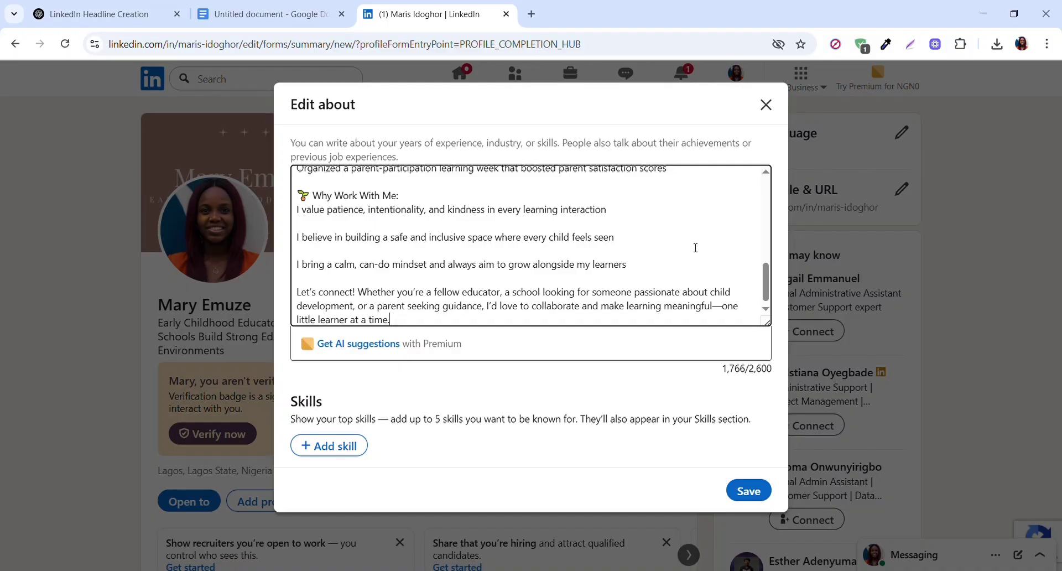
- Replace the long dash between "thrive" and "academically" in the first About paragraph with a space
drag(766, 285, 768, 172)
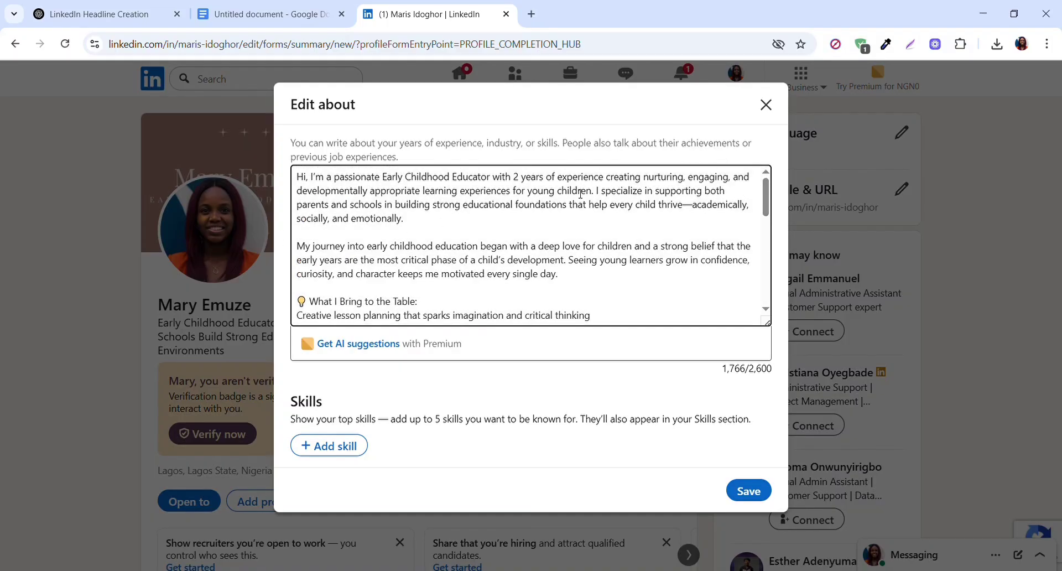
drag(697, 206, 690, 207)
key(BackSpace)
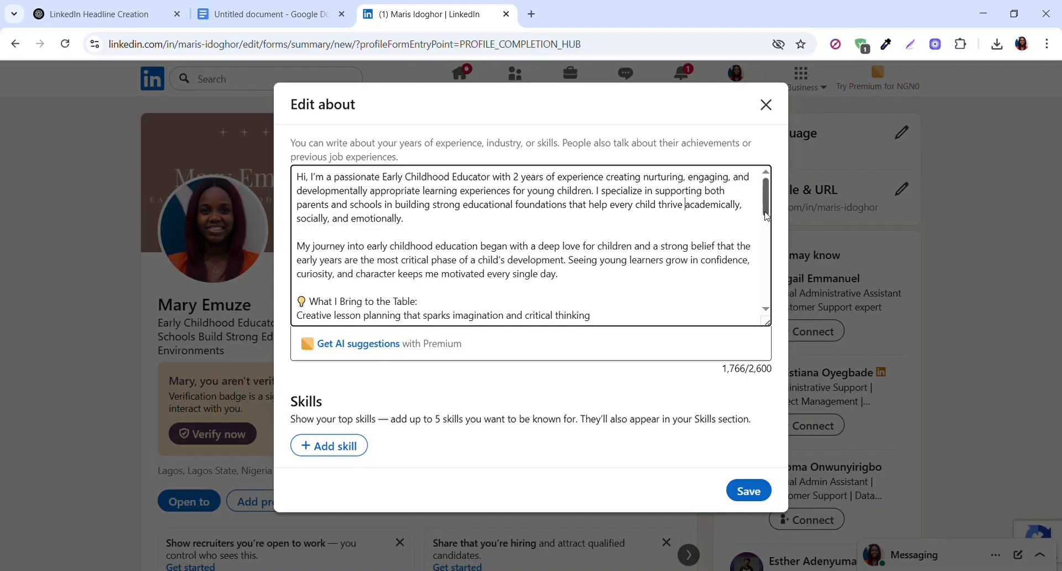
- Remove the light bulb emoji and replace the "What I Bring to the Table:" heading with "Here's what I offer:"
drag(763, 207, 764, 214)
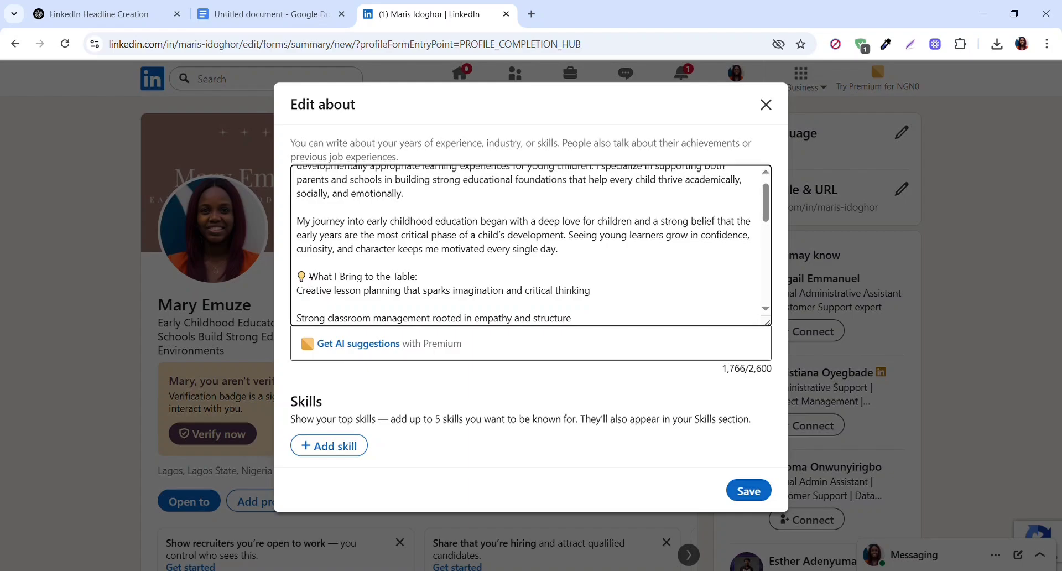
key(BackSpace)
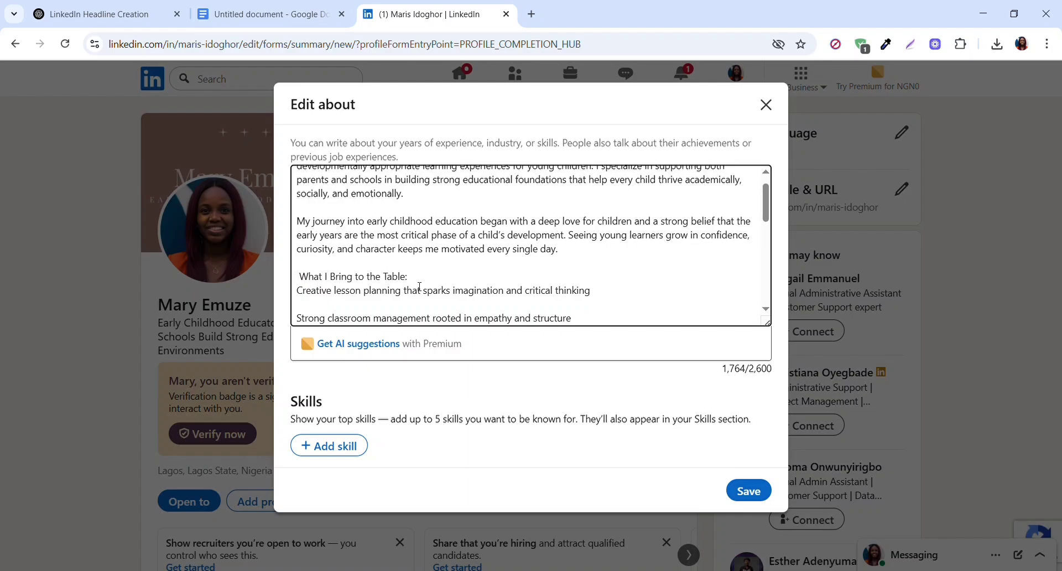
scroll(754, 216, down, 1)
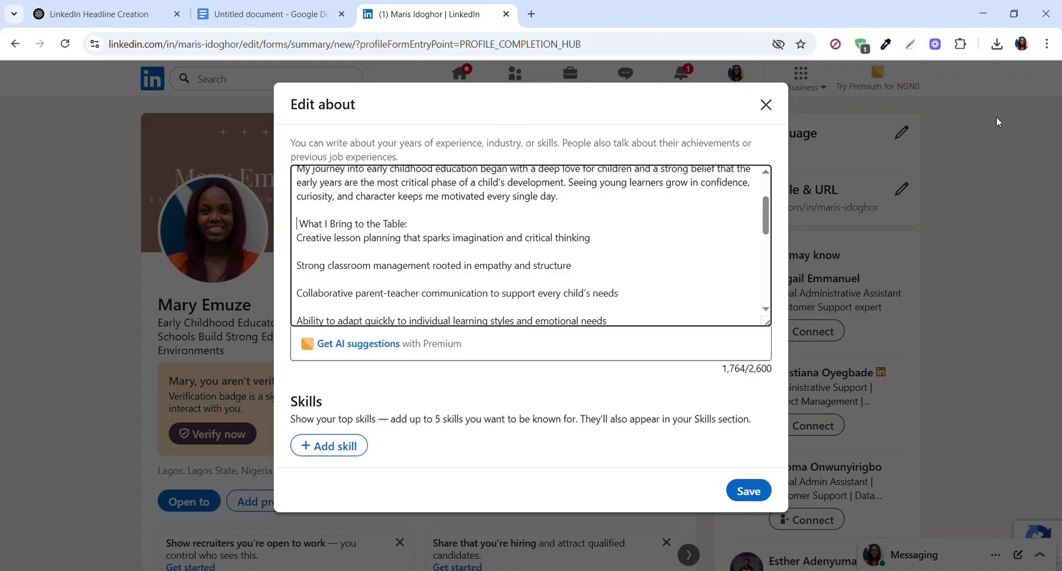
drag(408, 223, 303, 228)
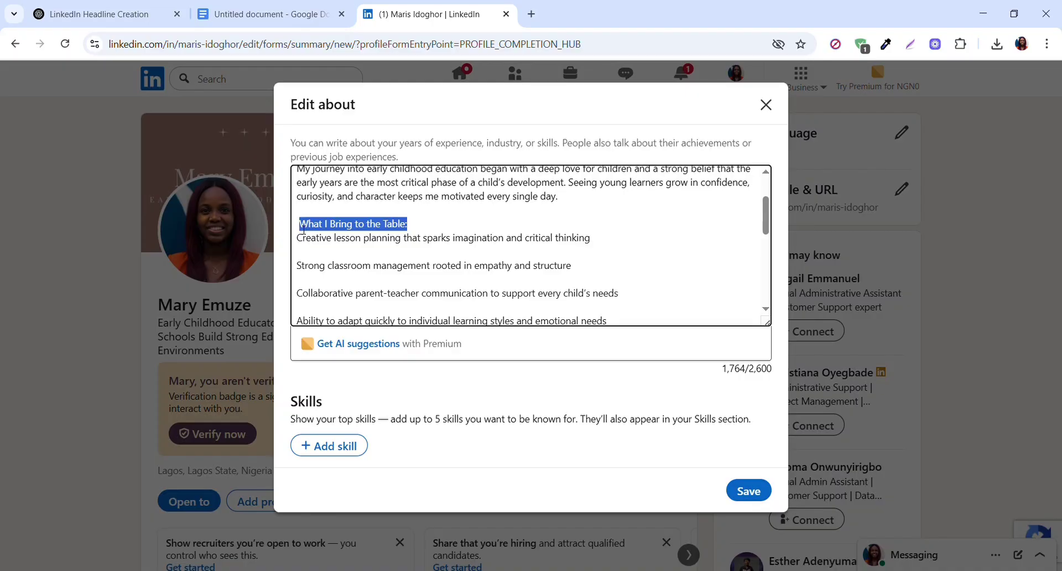
text(Her)
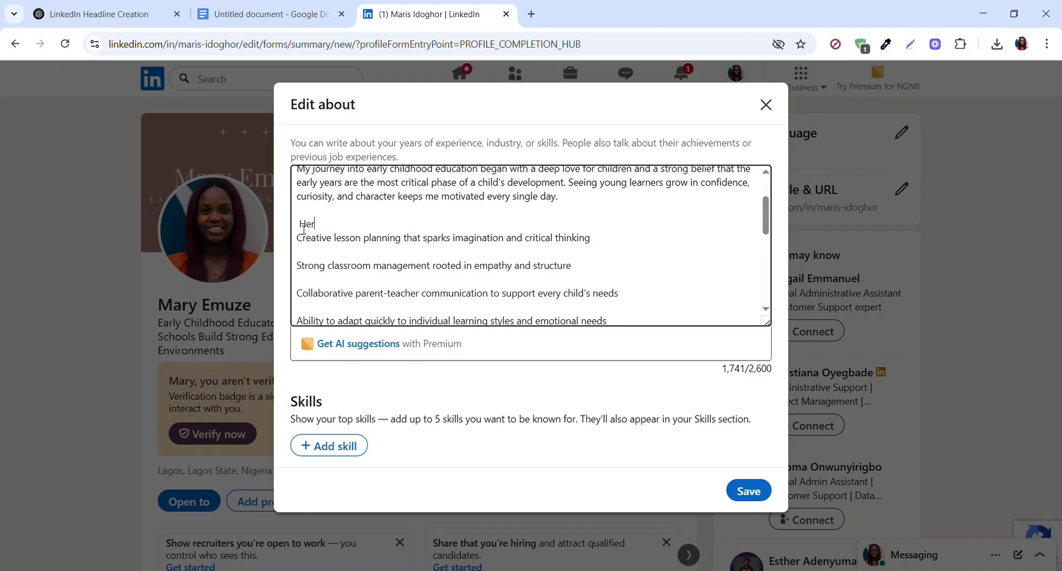
text(e's what I offer:)
- Add a hyphen before each of the first four items under "Here's what I offer:"
click(303, 243)
text(-)
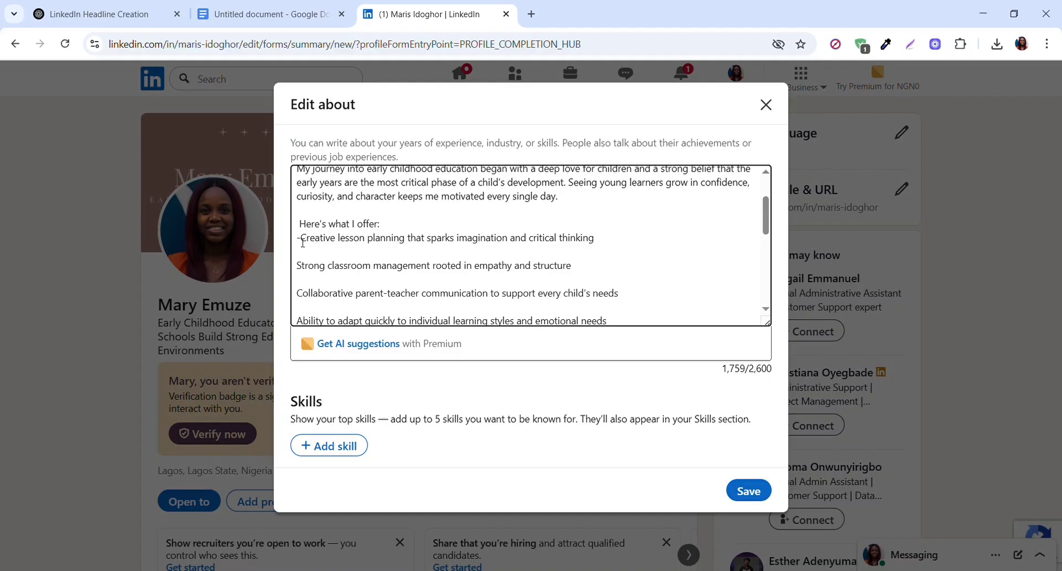
click(300, 266)
text(-)
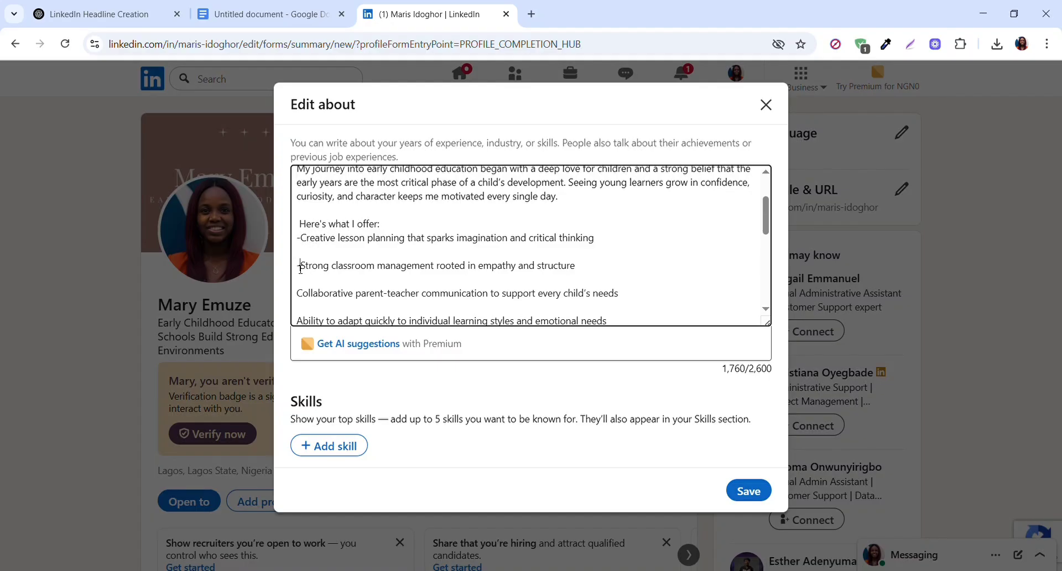
click(302, 294)
text(-)
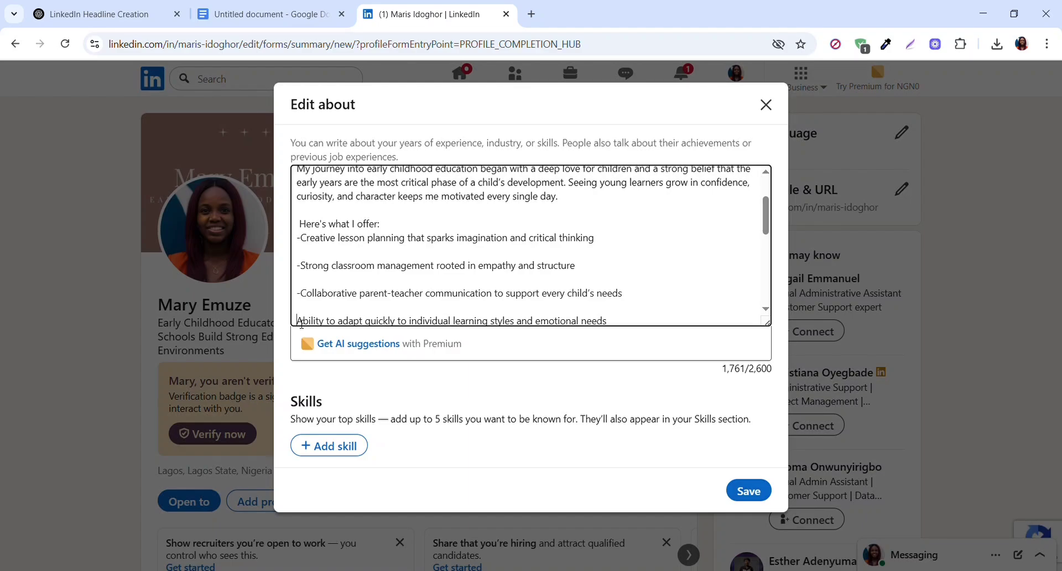
text(-)
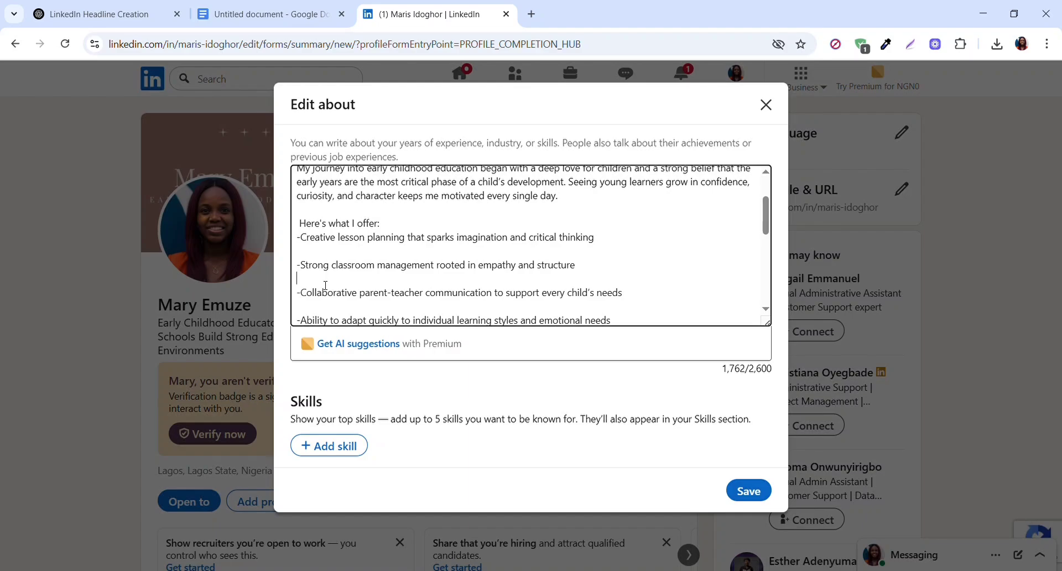
- Close the blank lines between the offer items, hyphenate the "Familiarity with play-based learning" item, and put a space after each hyphen
key(BackSpace)
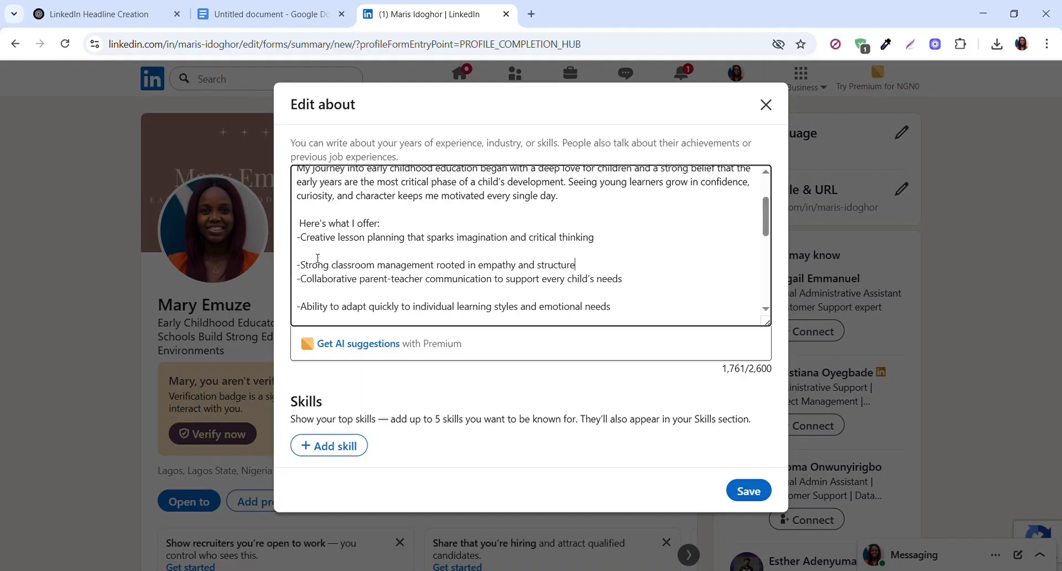
key(BackSpace)
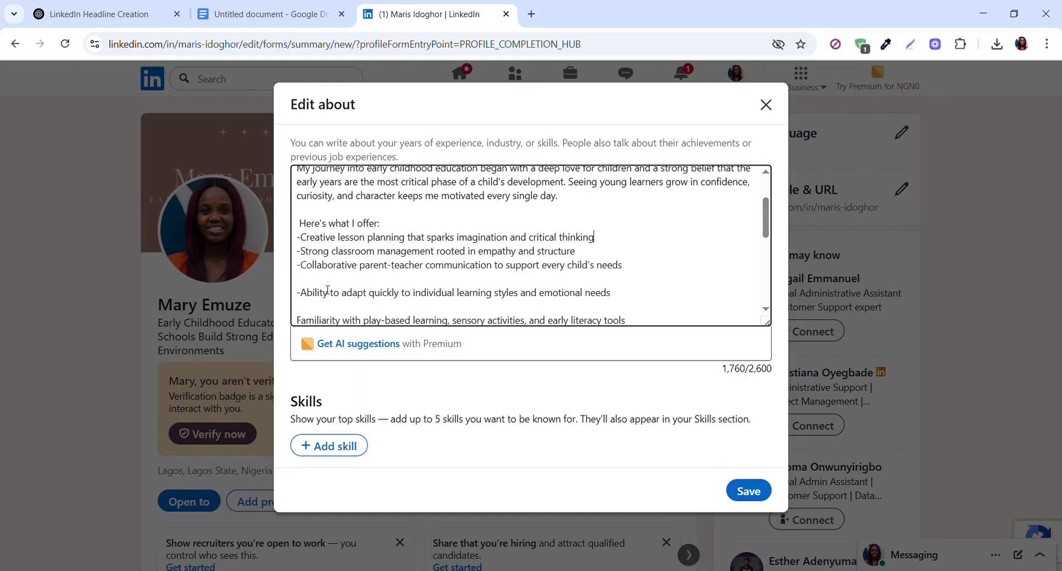
click(328, 279)
key(BackSpace)
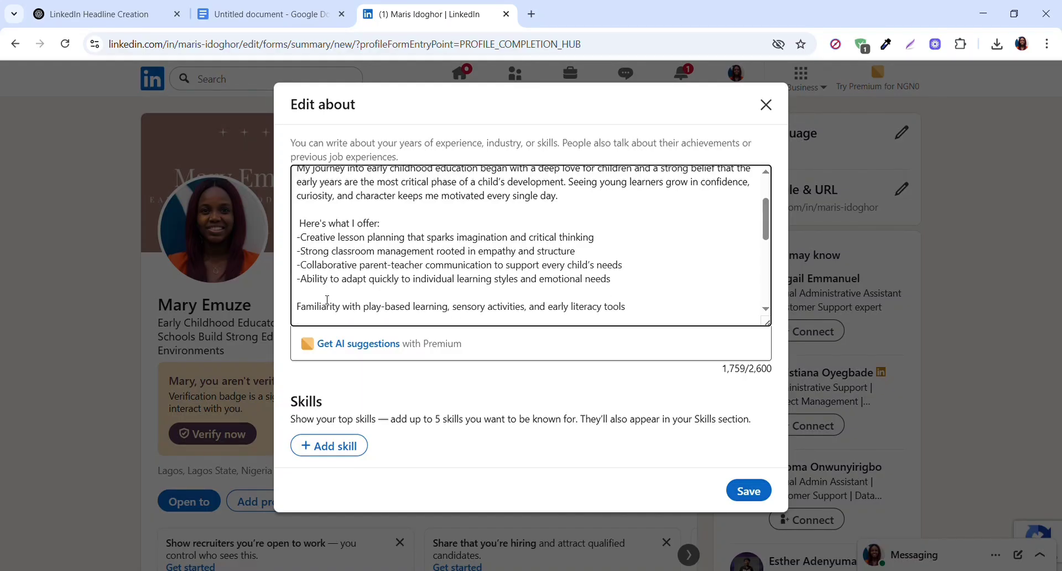
click(298, 306)
key(BackSpace)
text(-)
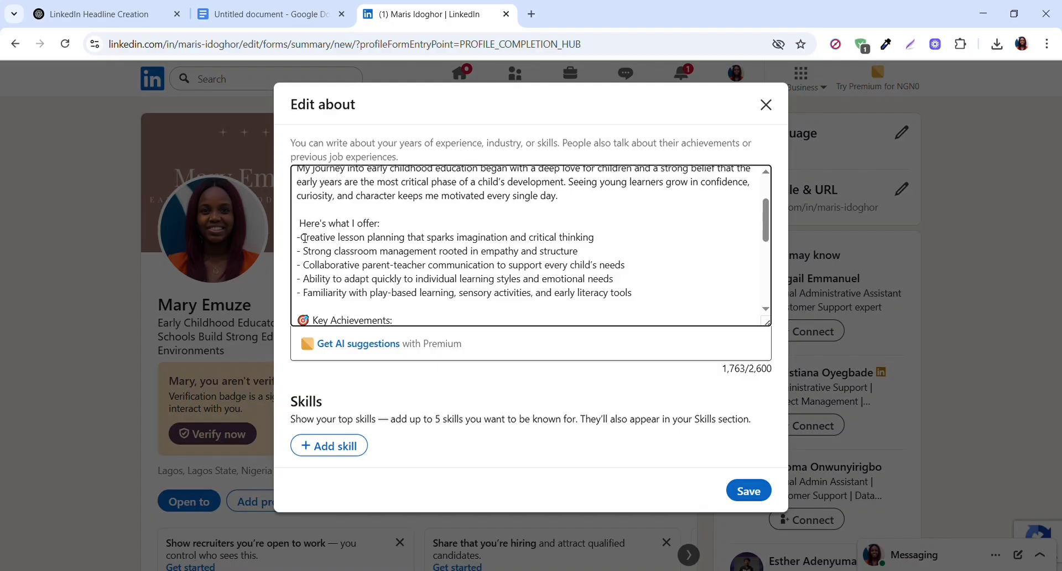
click(302, 237)
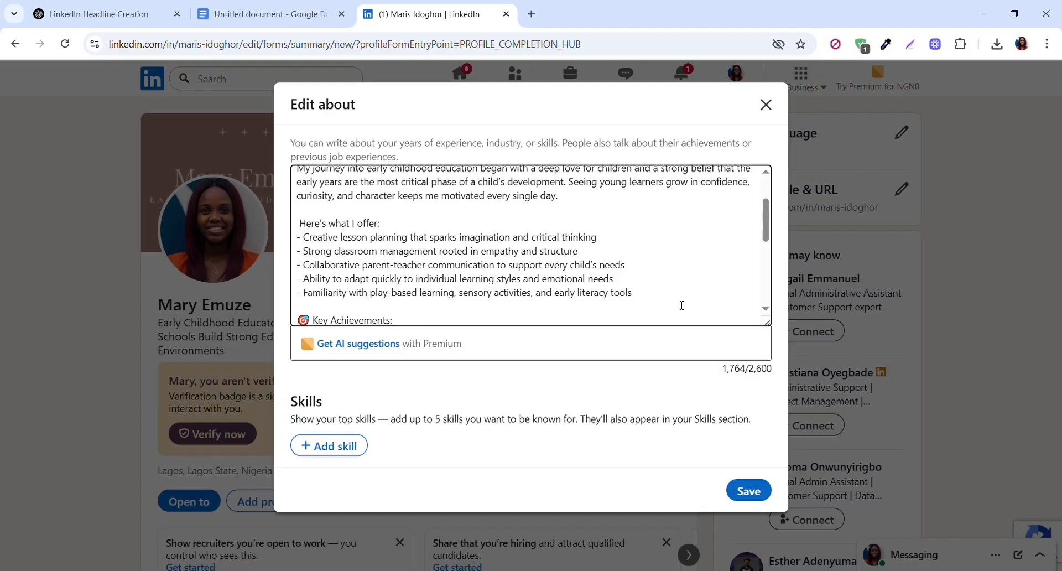
- Remove the target emoji from the "Key Achievements:" heading and put a hyphen and space before its three items
drag(766, 231, 767, 255)
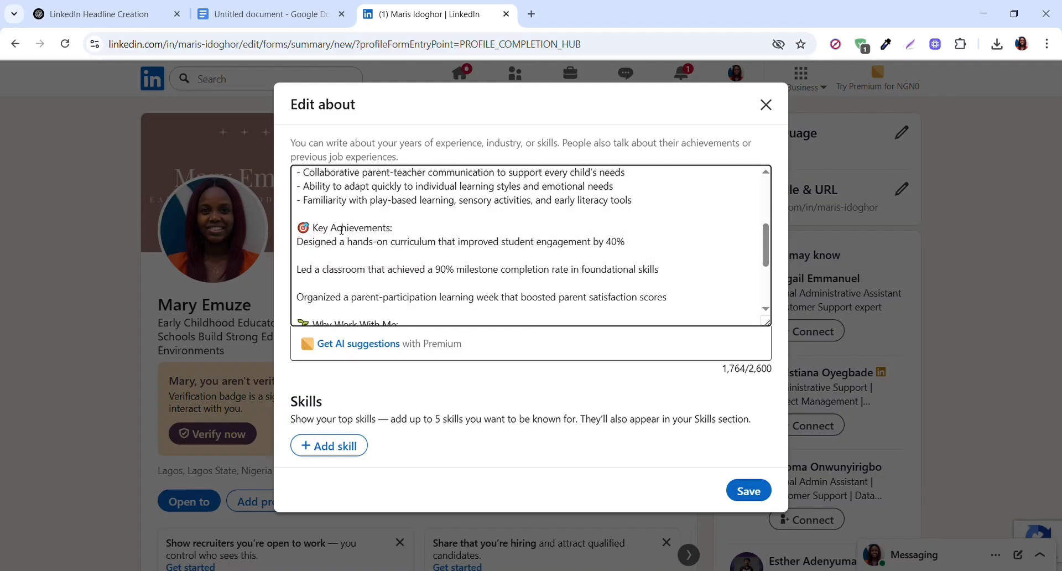
drag(313, 233, 299, 233)
key(BackSpace)
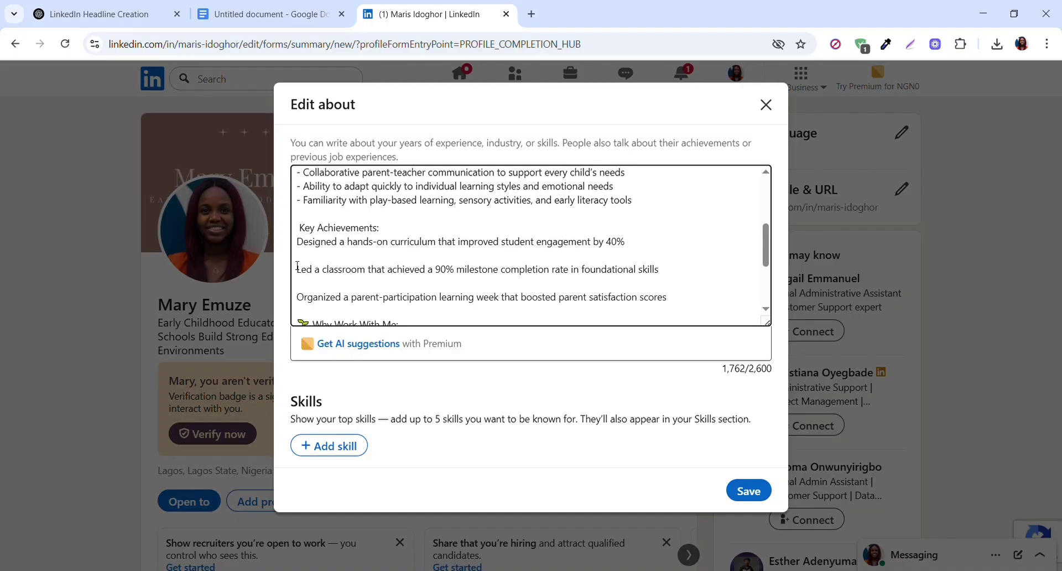
text(-)
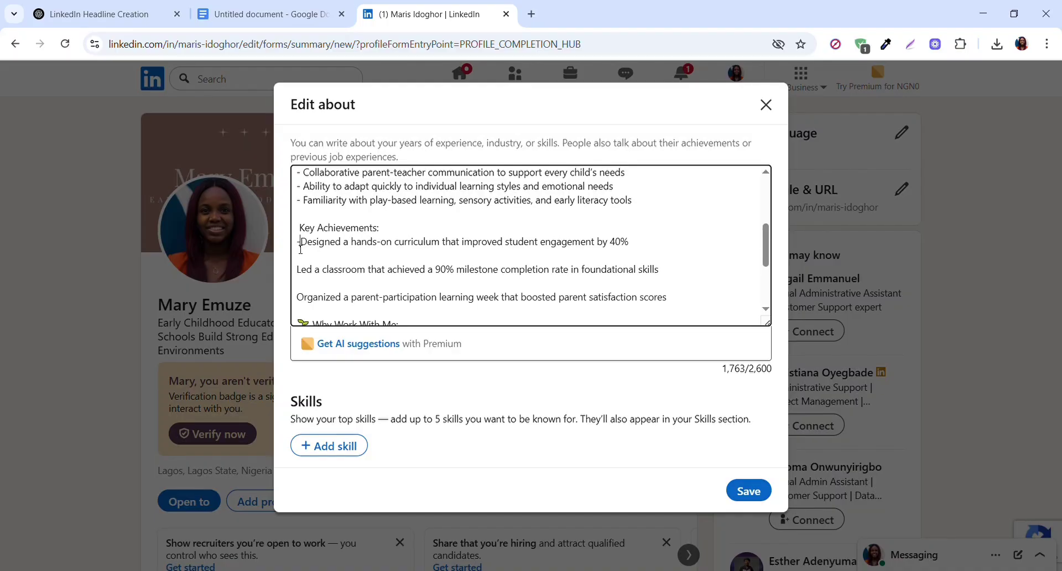
text(n)
key(BackSpace)
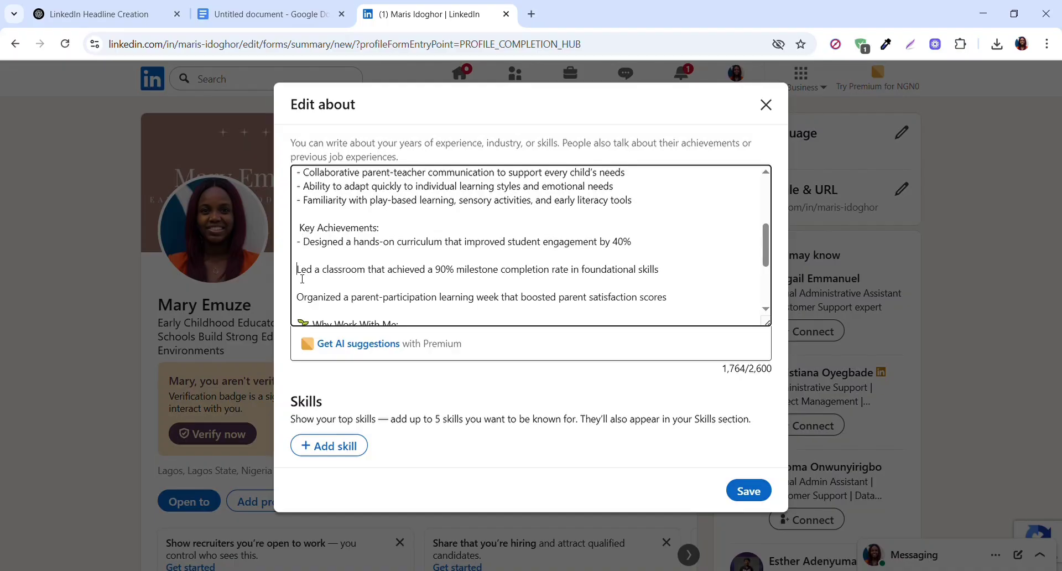
text(-)
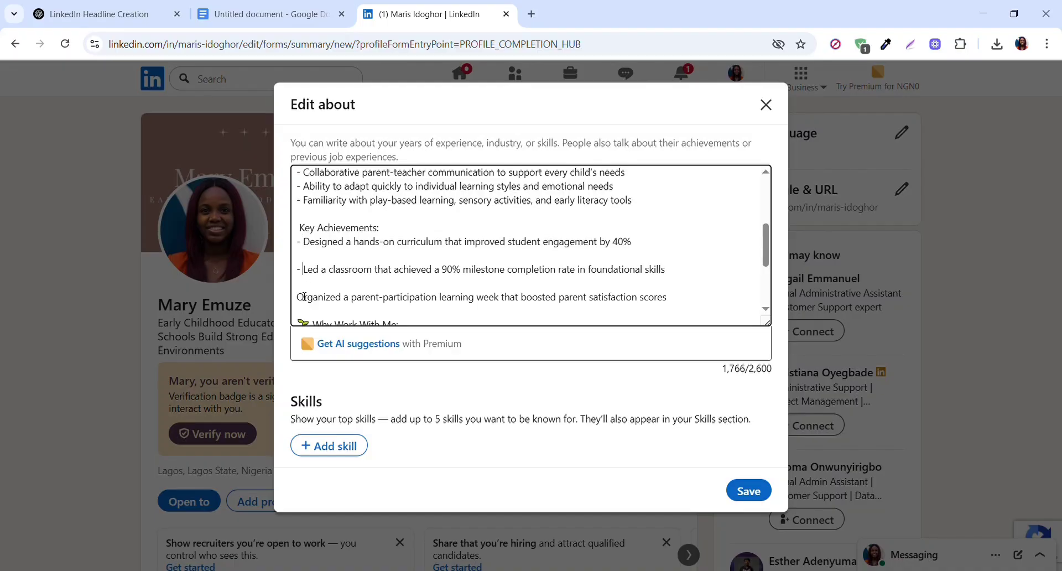
click(302, 298)
text(-)
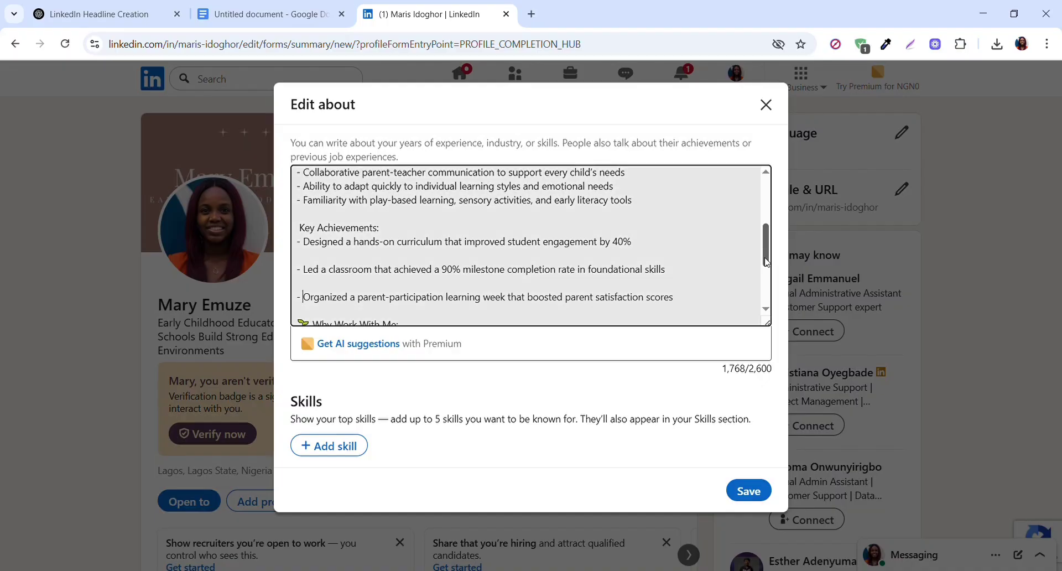
- Replace the "Why Work With Me:" heading and its emoji with "Benefits of collaborating with me:"
scroll(754, 259, down, 1)
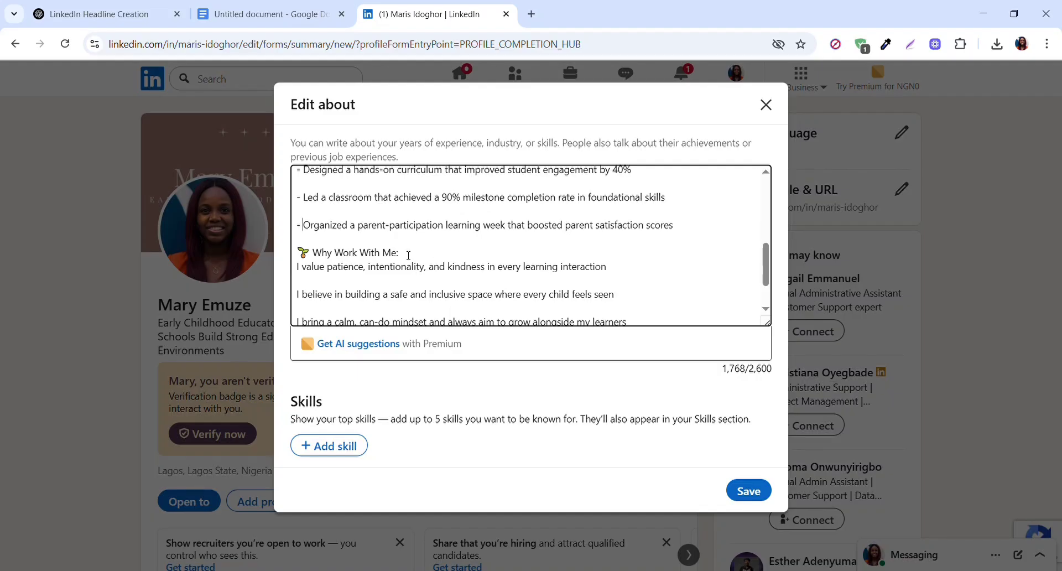
click(398, 257)
drag(398, 256, 303, 256)
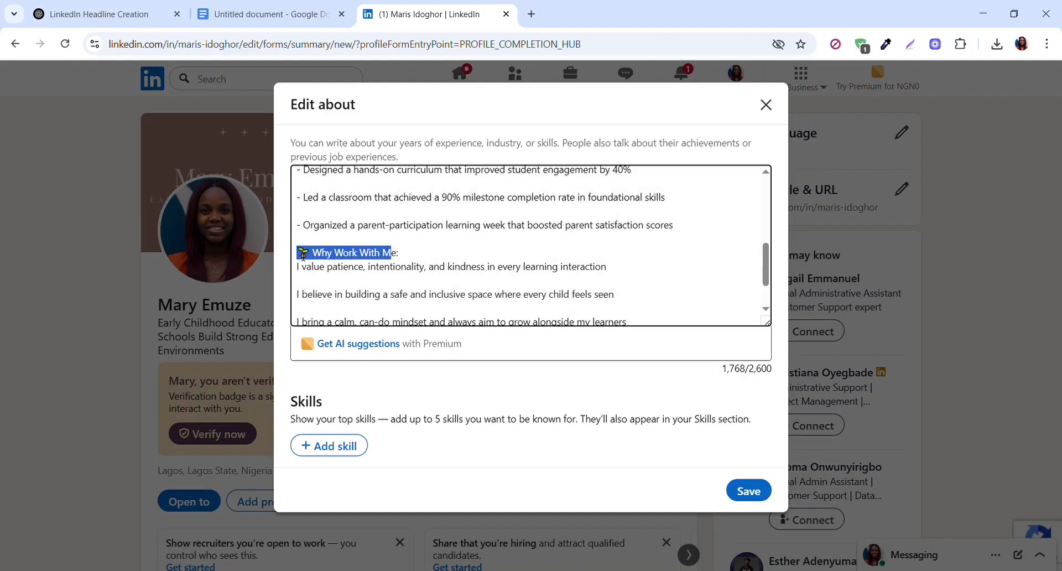
text(Benefit)
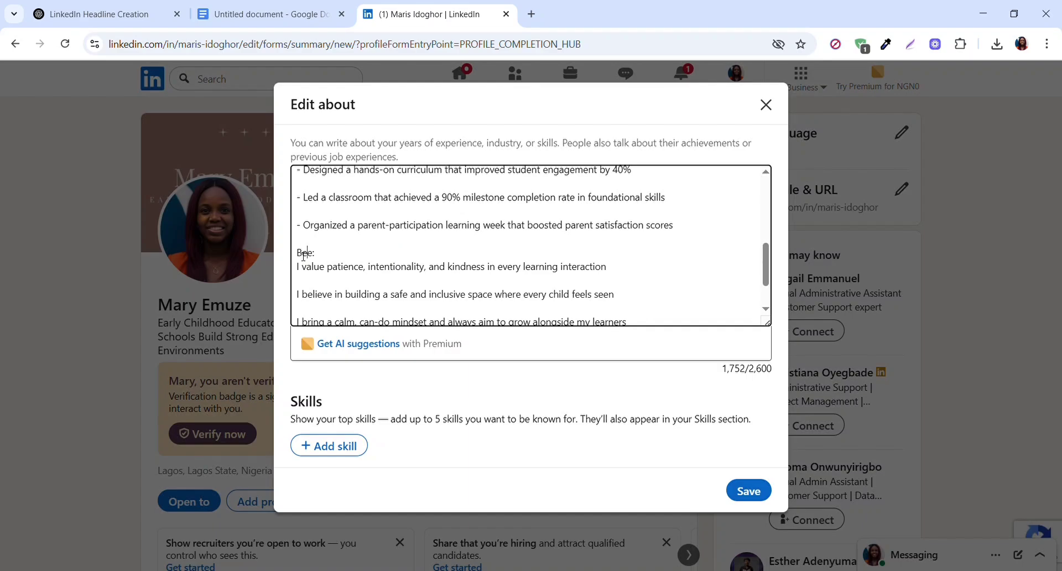
text(s of collaborating )
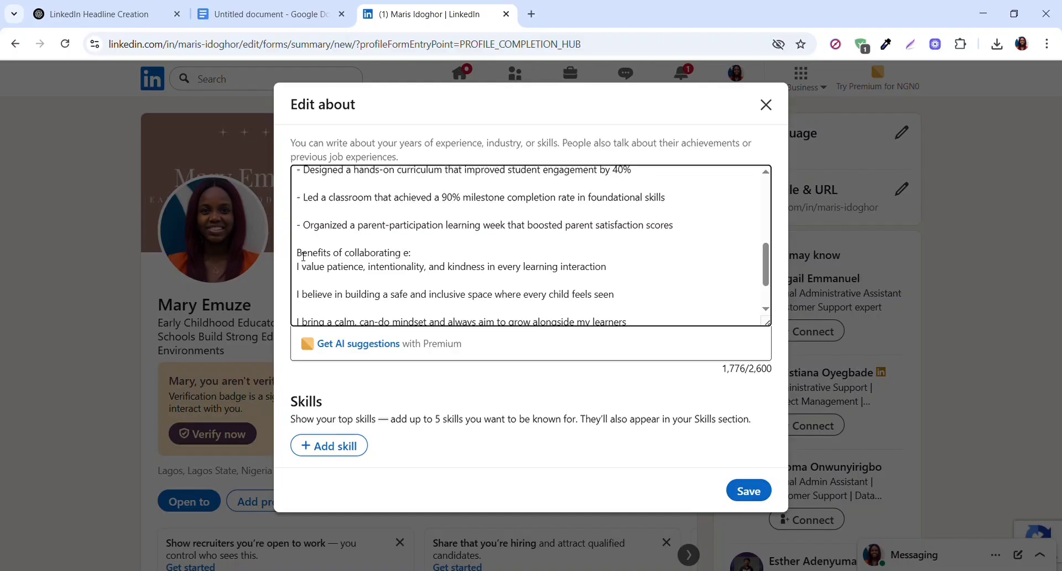
text(with me)
key(BackSpace)
- Format the three benefit statements as hyphenated lines without blank lines between them, keeping one blank line before the "Let's connect!" paragraph
click(301, 272)
text(-)
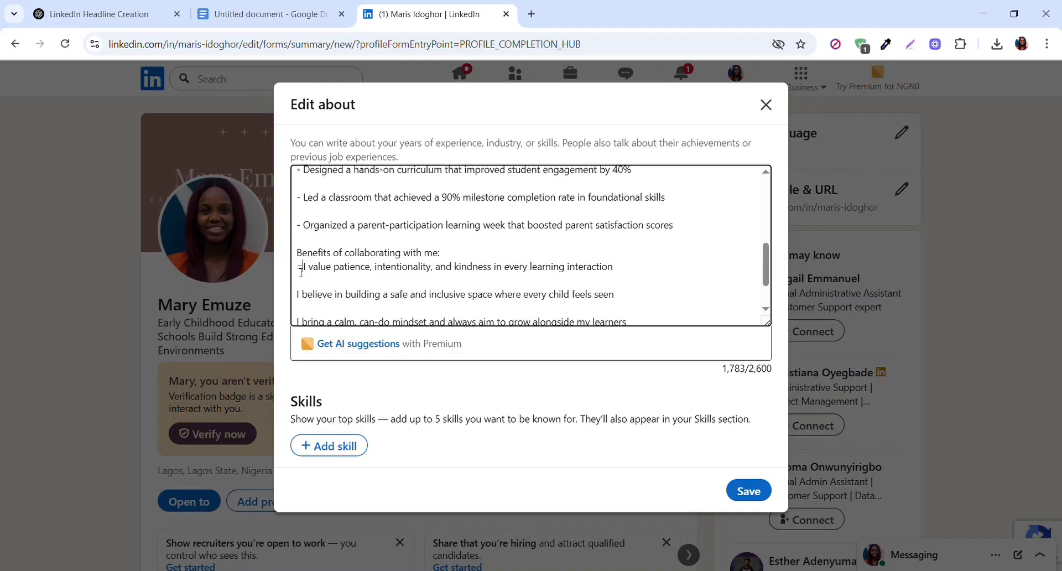
key(BackSpace)
key(BackSpace)
text(-)
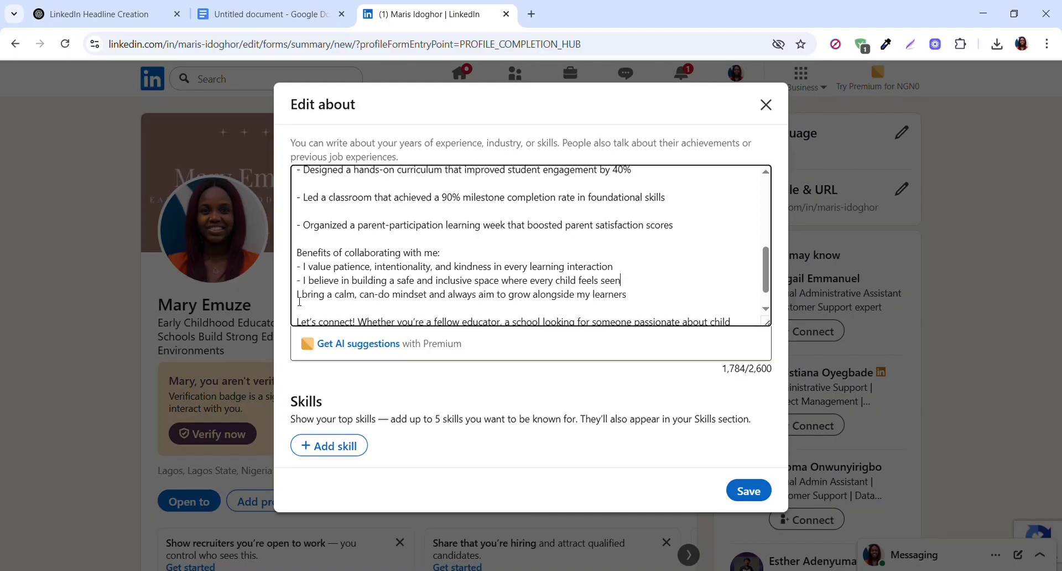
text(-)
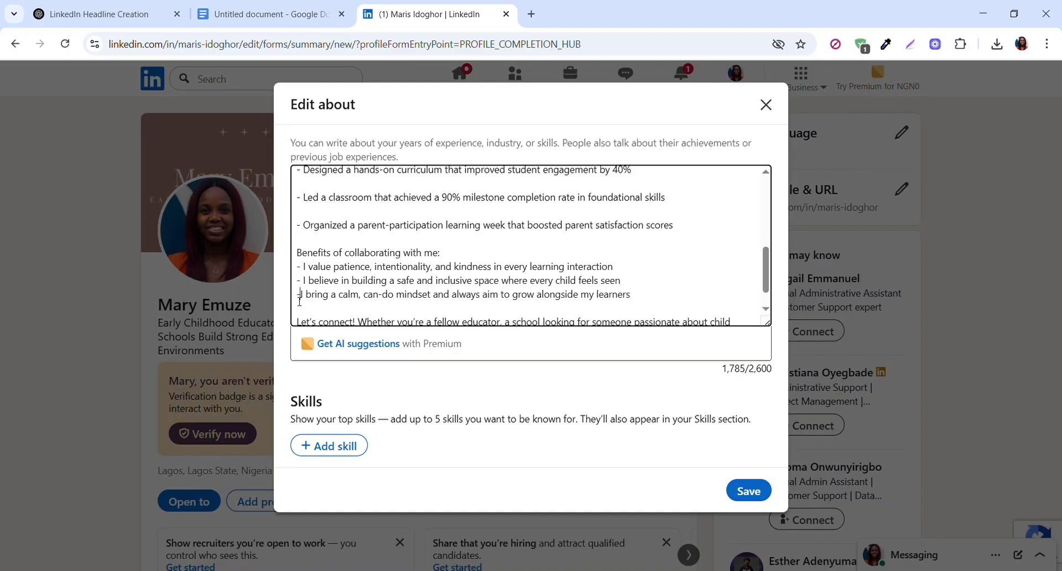
click(311, 308)
key(BackSpace)
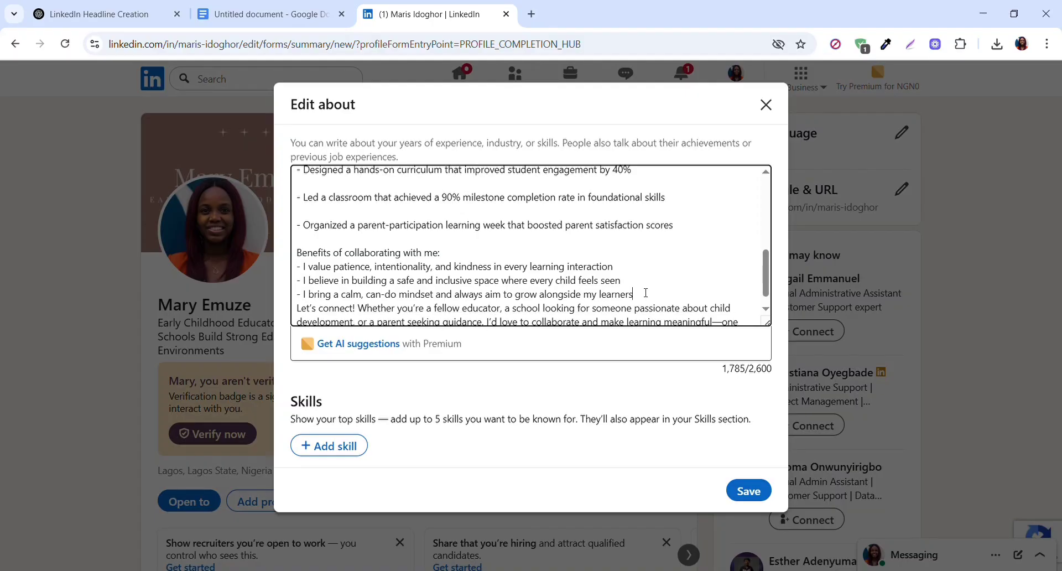
key(Return)
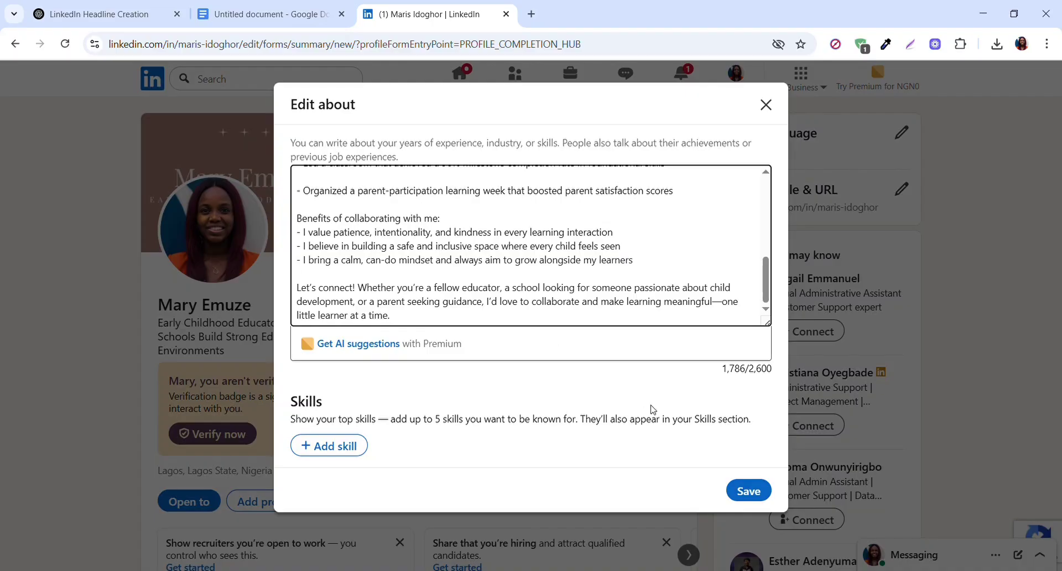
- Save the About section, dismiss the confirmation, and expand the full About text on the profile to review it
click(752, 490)
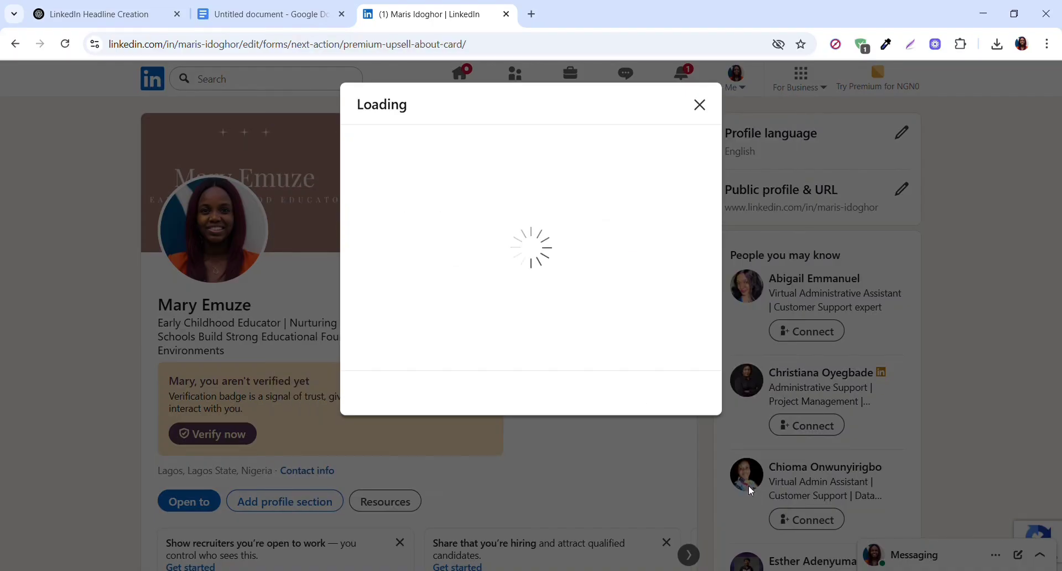
click(700, 105)
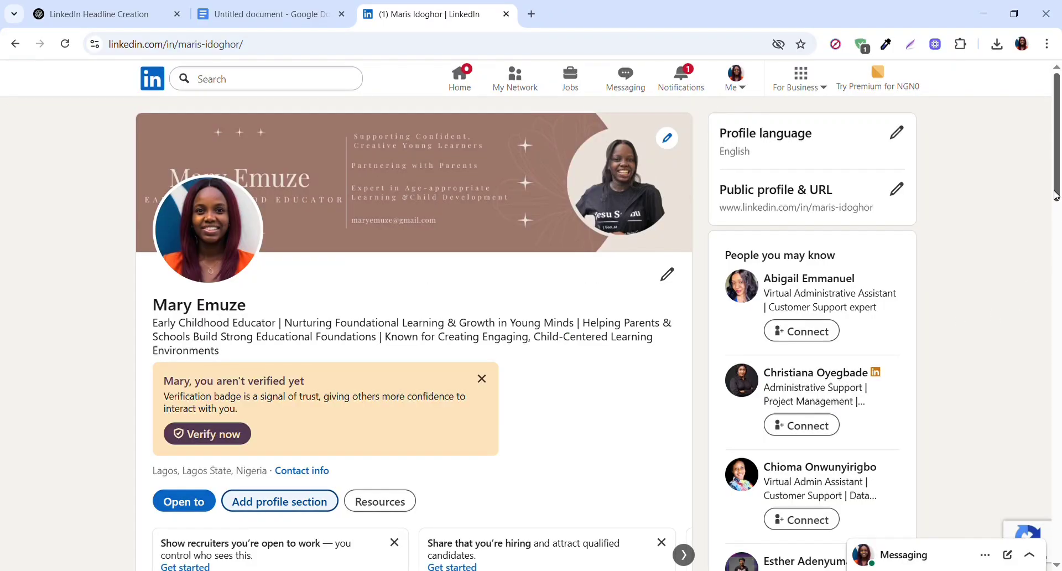
drag(1058, 204, 1058, 409)
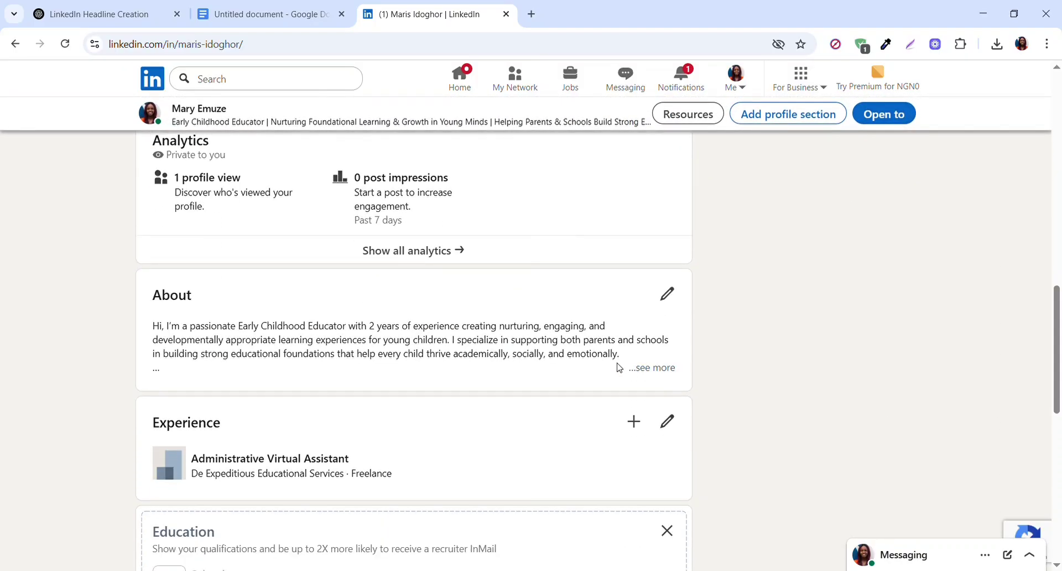
click(669, 369)
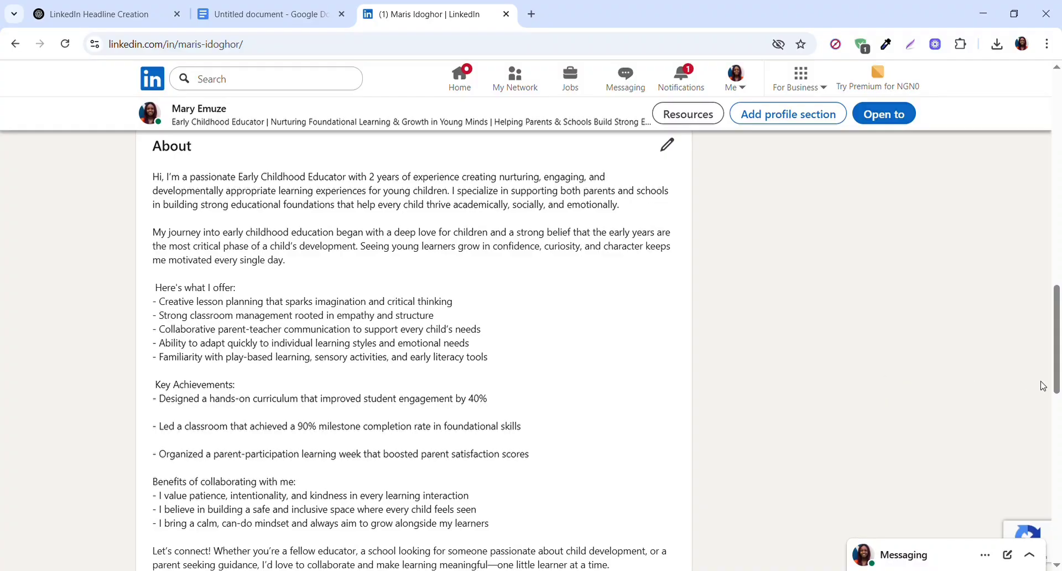
drag(1058, 382, 1057, 233)
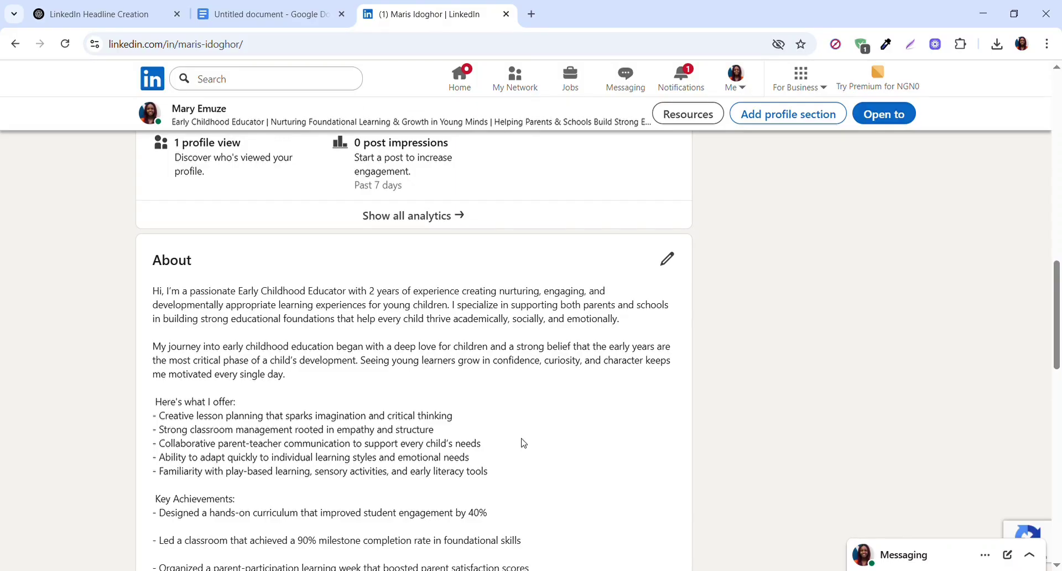
- Reopen the About section for editing and replace the dash between "meaningful" and "one little learner" with a space
click(668, 269)
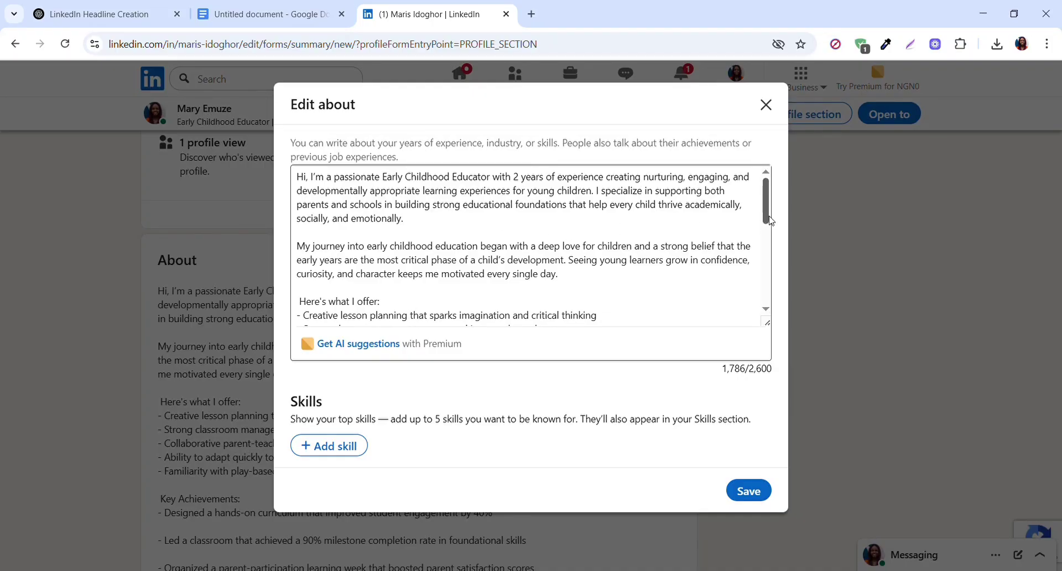
drag(770, 221, 768, 303)
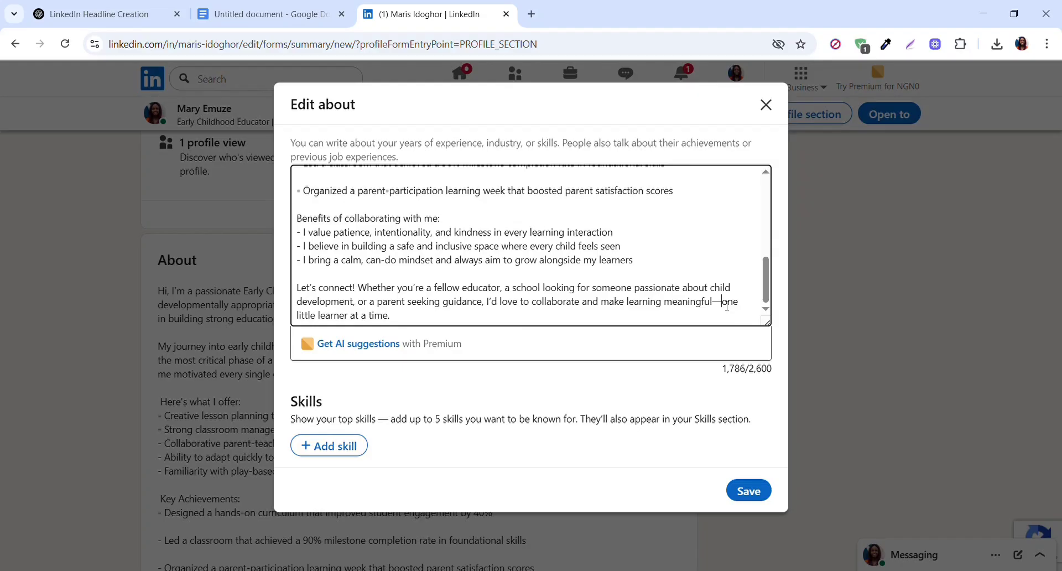
key(BackSpace)
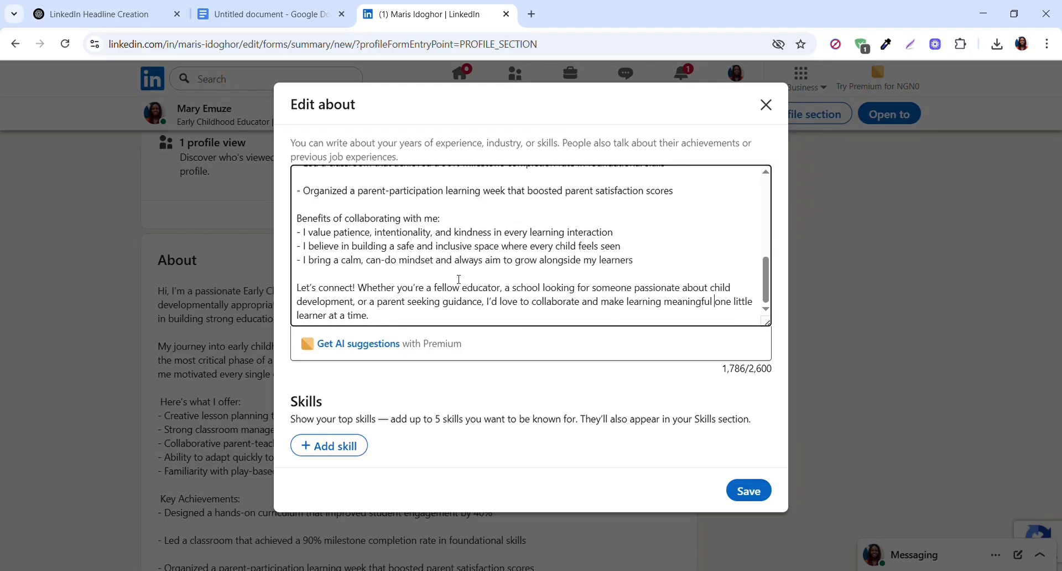
- Remove the blank lines between the three "Key Achievements:" items, keeping one blank line before "Benefits of collaborating with me:"
drag(766, 293, 766, 260)
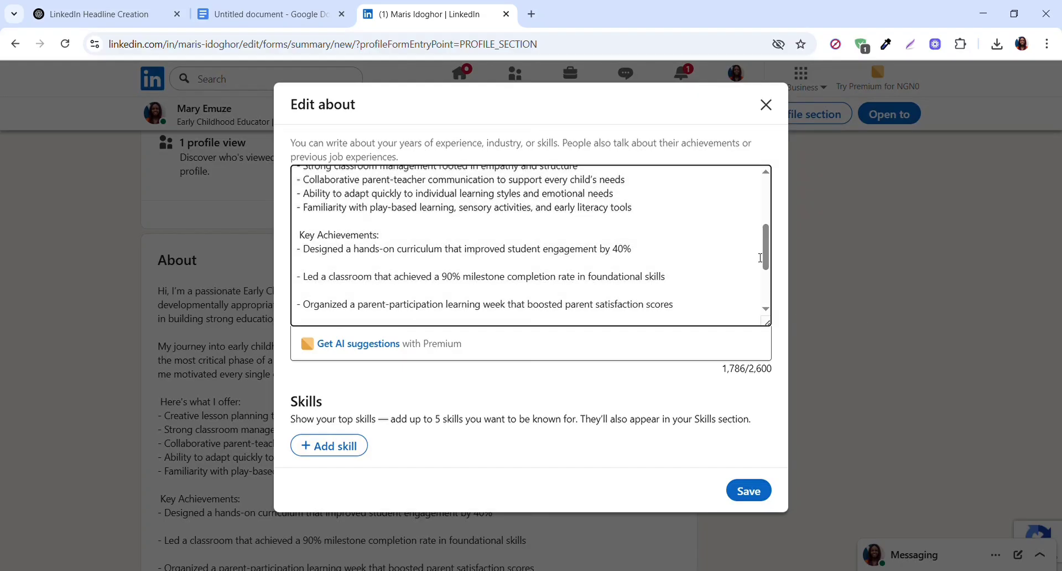
key(BackSpace)
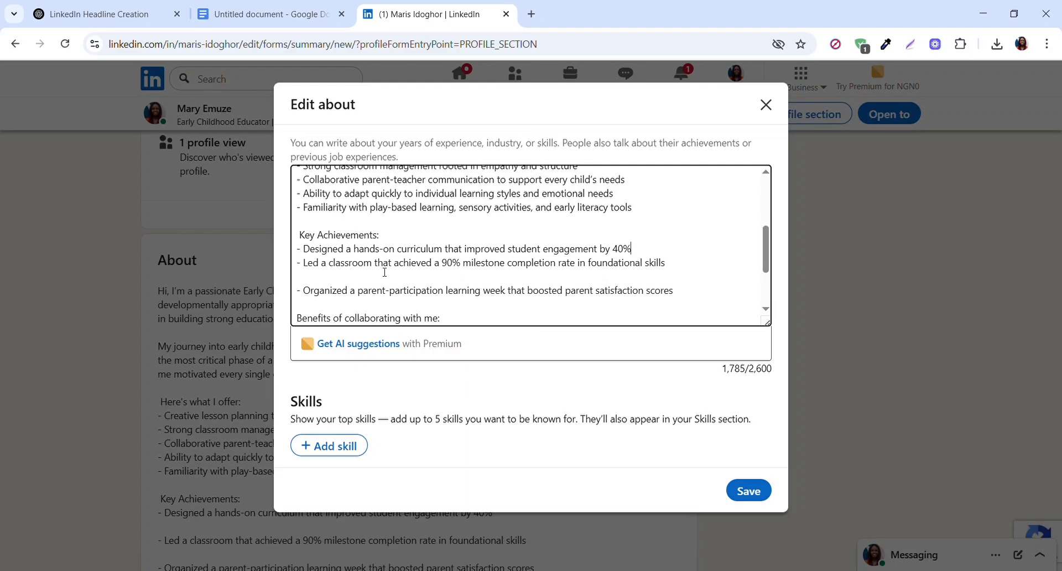
click(367, 279)
key(BackSpace)
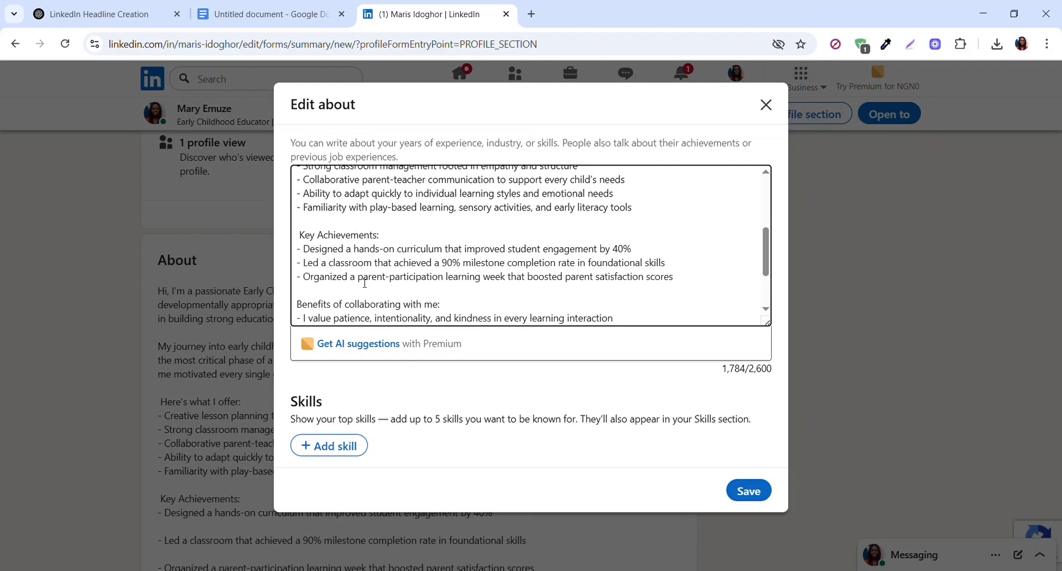
key(BackSpace)
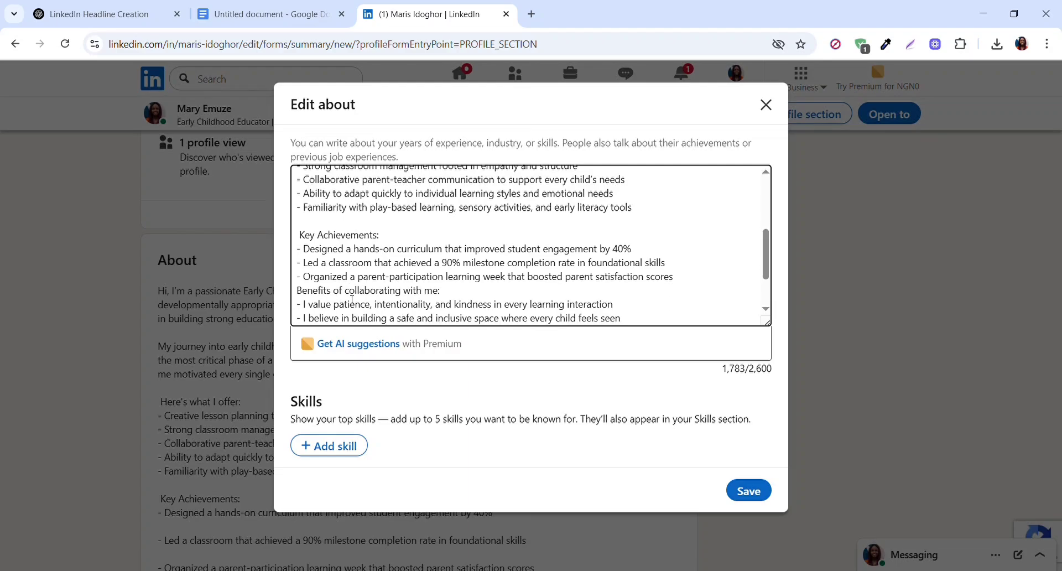
key(Return)
- Save the revised About section and dismiss the update confirmation
scroll(694, 278, down, 2)
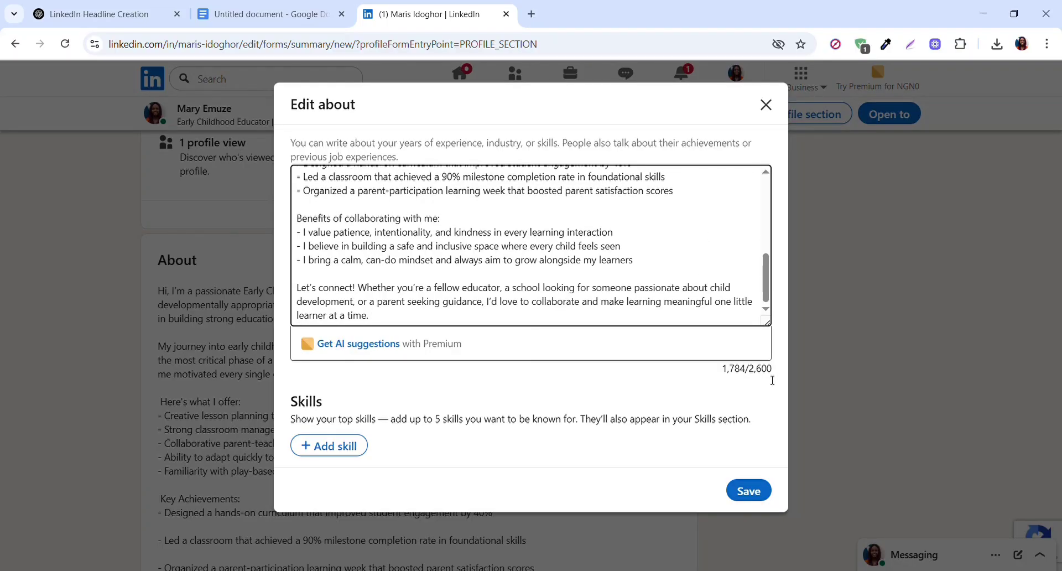
click(750, 492)
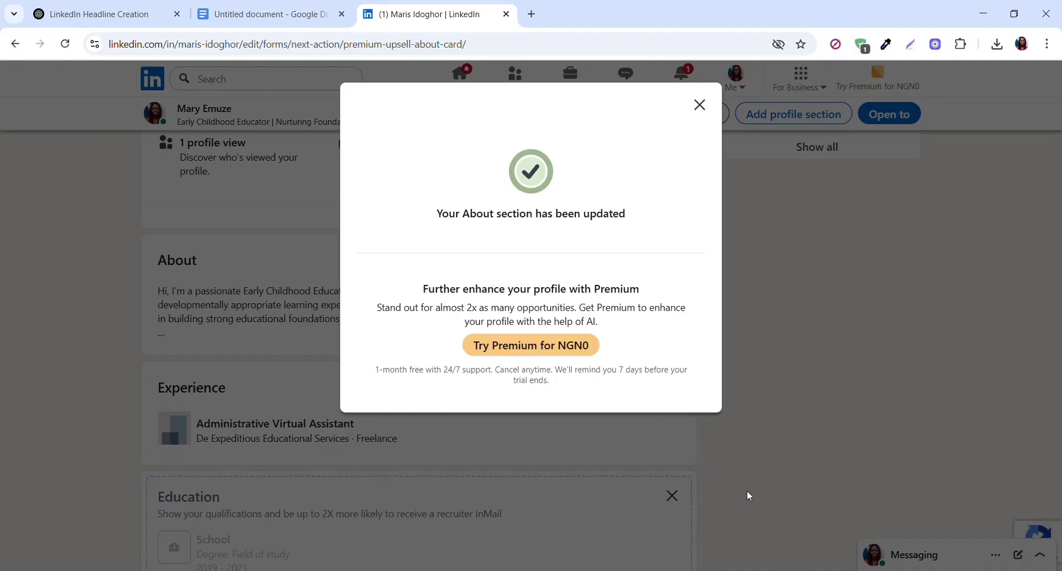
click(700, 105)
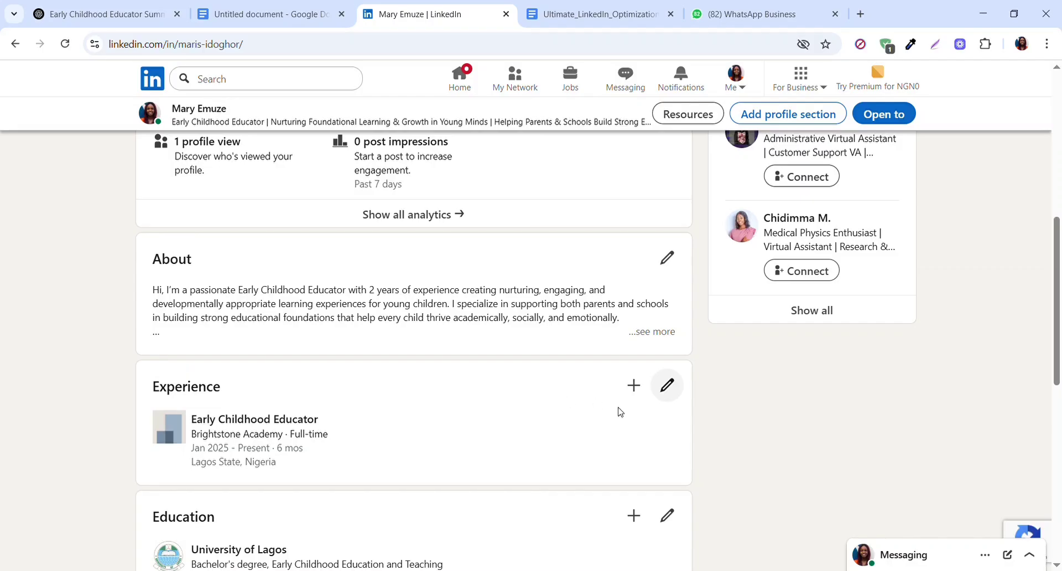
- Open the Early Childhood Educator experience at Brightstone Academy for editing, keeping it marked as a current role, and go to its description
click(676, 391)
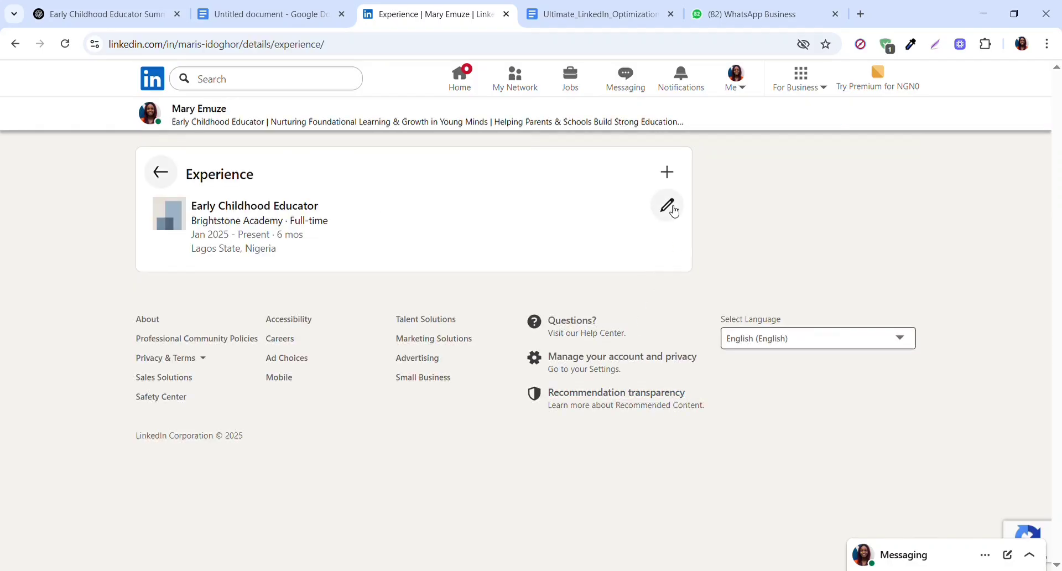
click(667, 205)
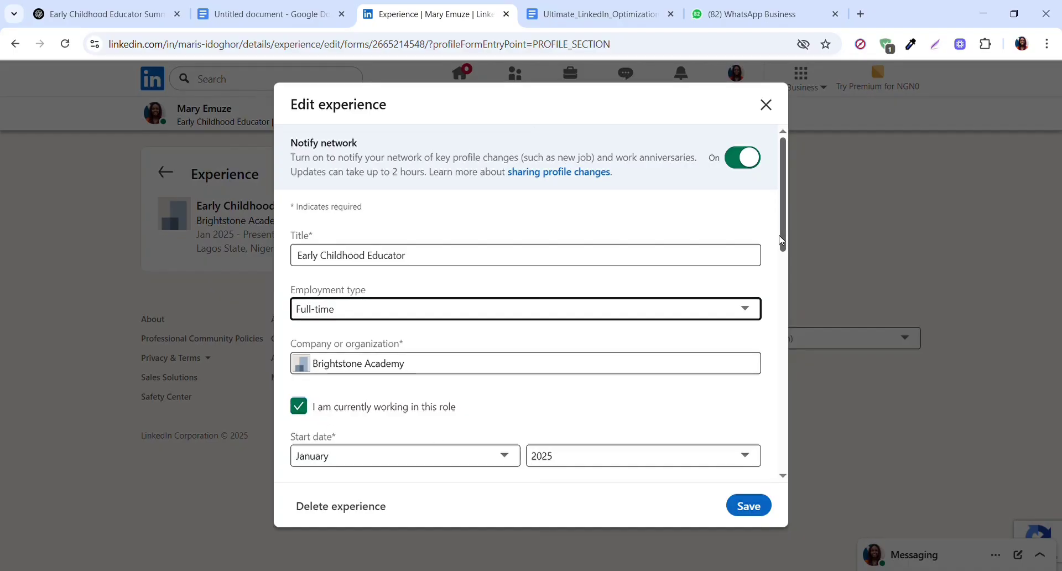
scroll(784, 242, down, 3)
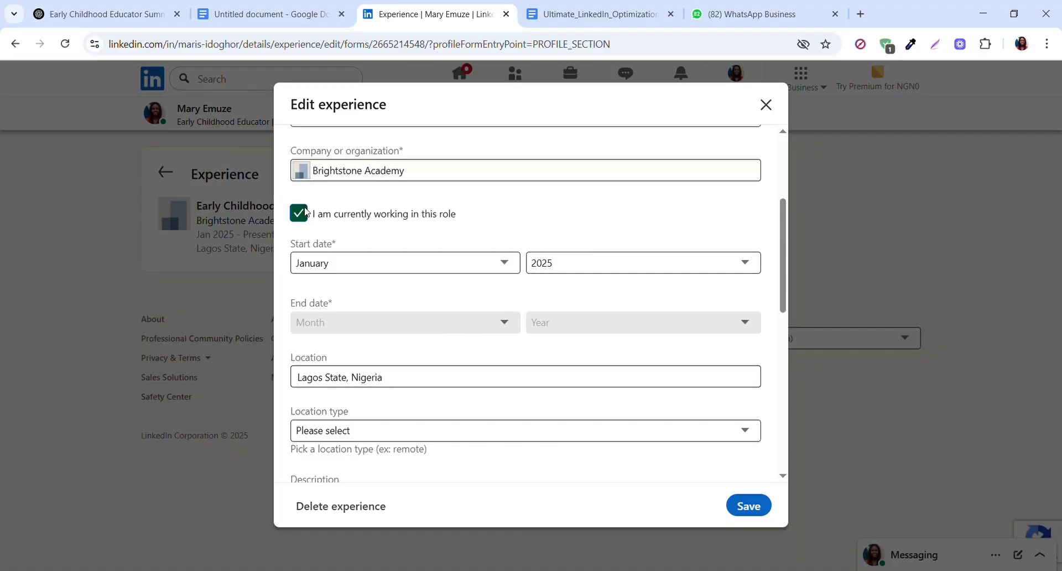
click(303, 217)
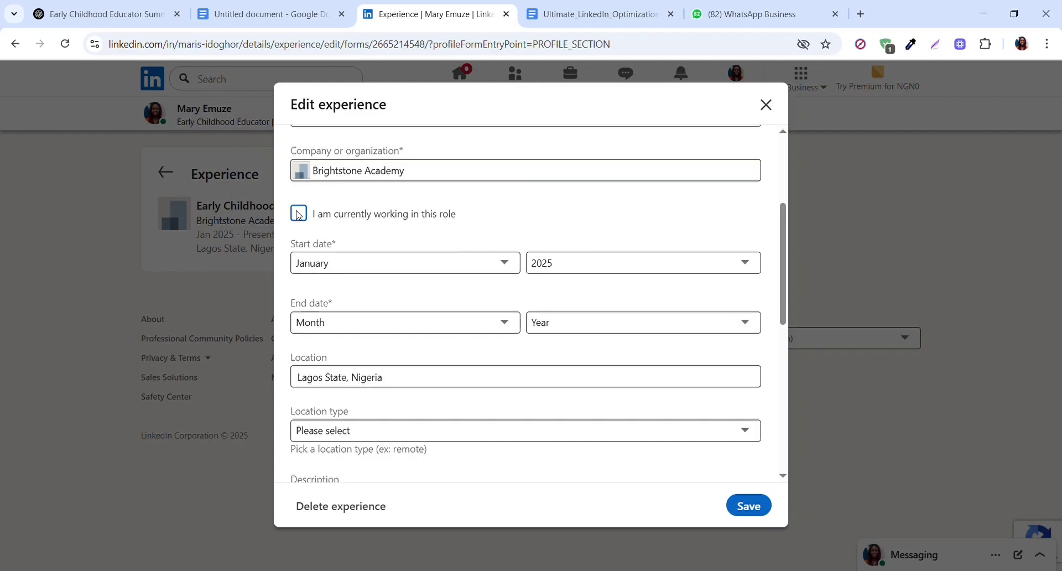
click(299, 215)
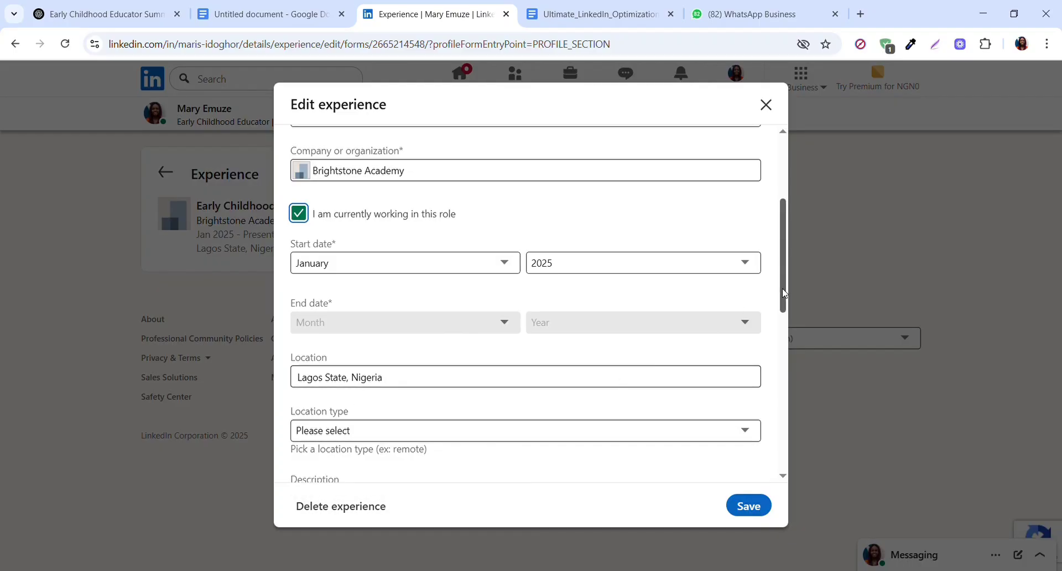
scroll(784, 294, down, 3)
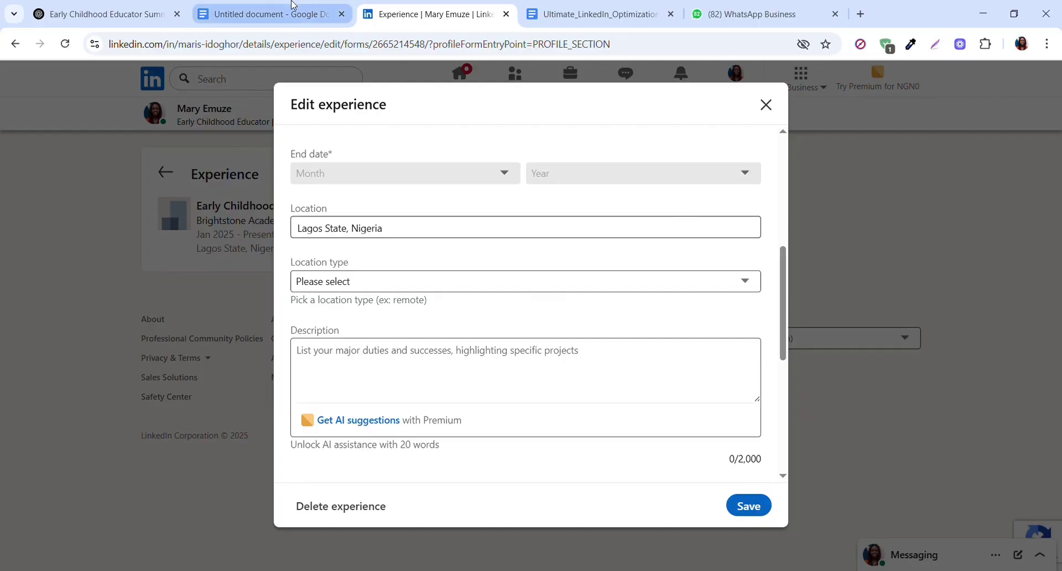
- Copy the work-experience rewrite prompt from the Google Docs document into the ChatGPT message box and check the file attachment options
click(292, 15)
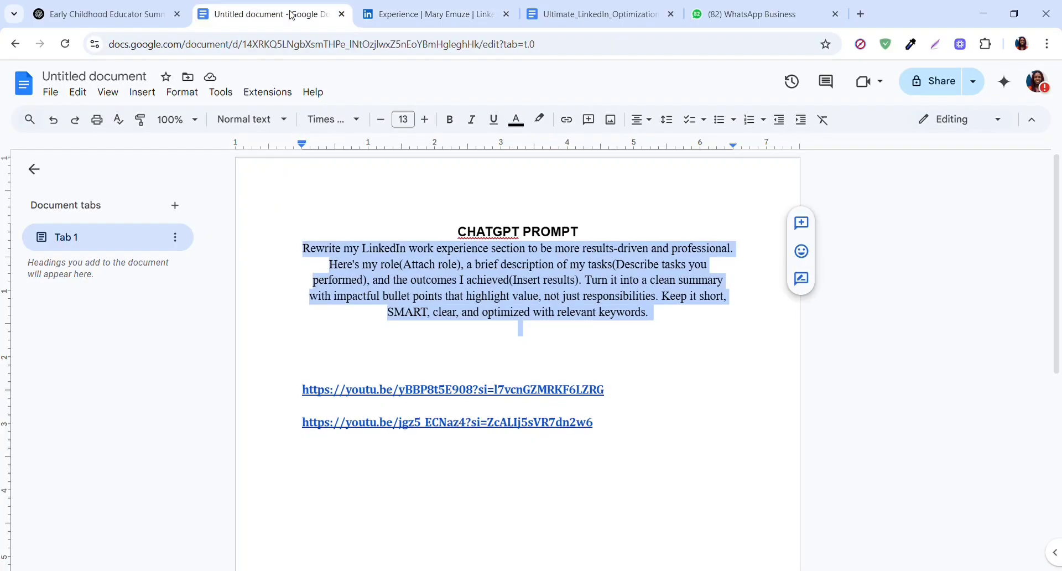
click(318, 252)
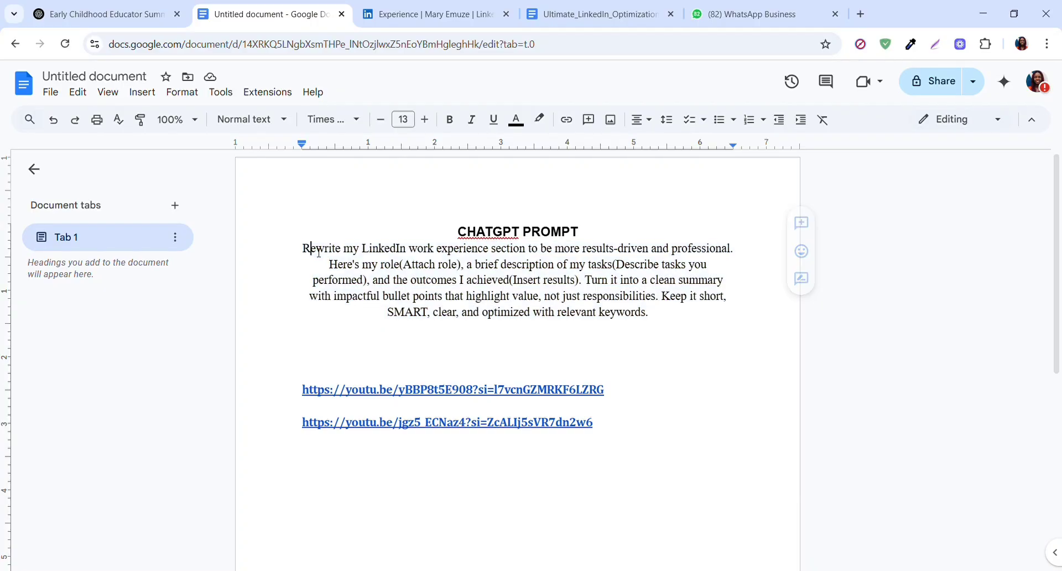
drag(303, 249, 650, 325)
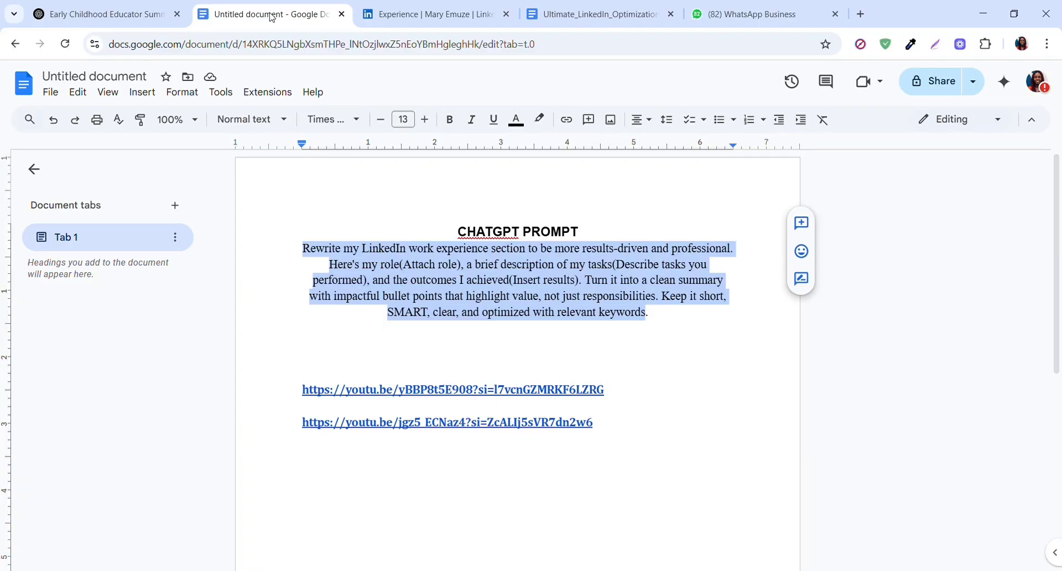
click(329, 253)
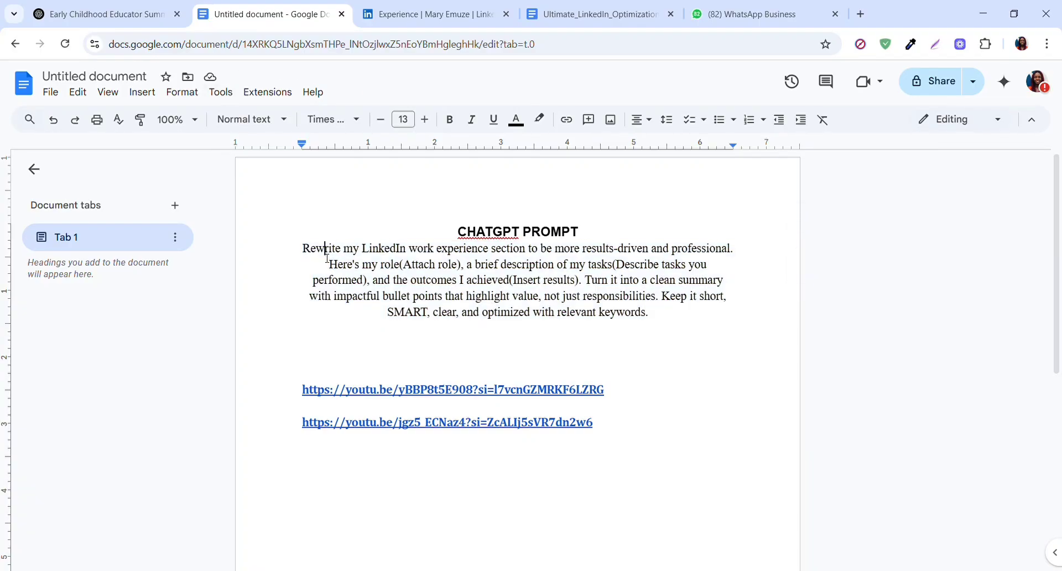
drag(307, 254, 655, 321)
key(ctrl+c)
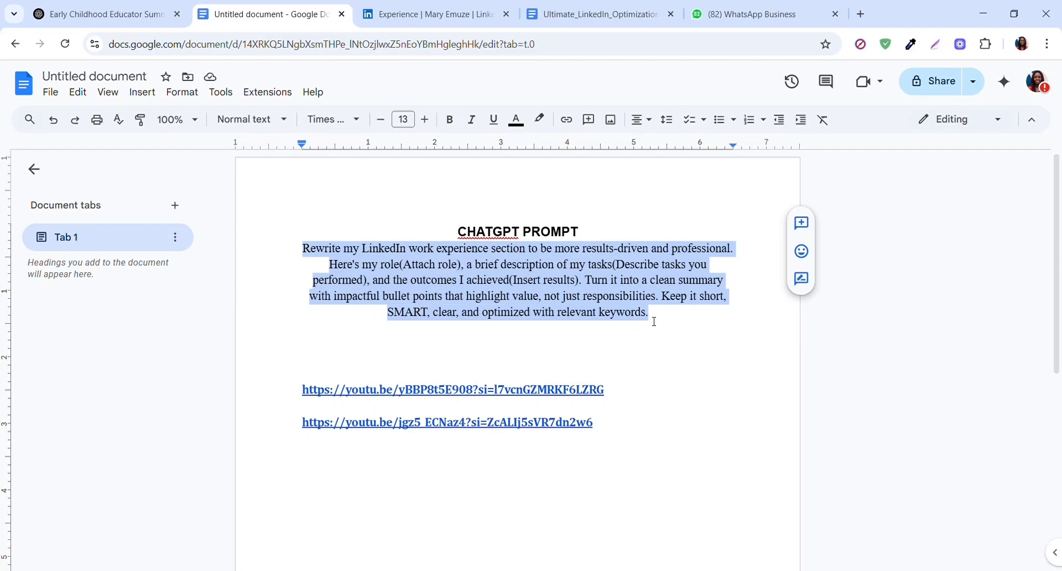
click(116, 14)
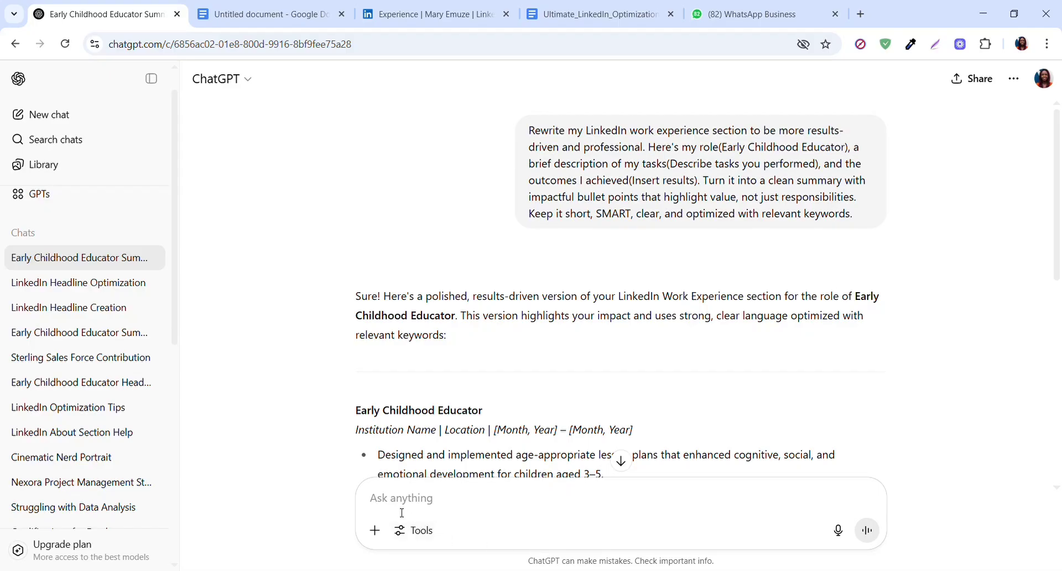
key(ctrl+v)
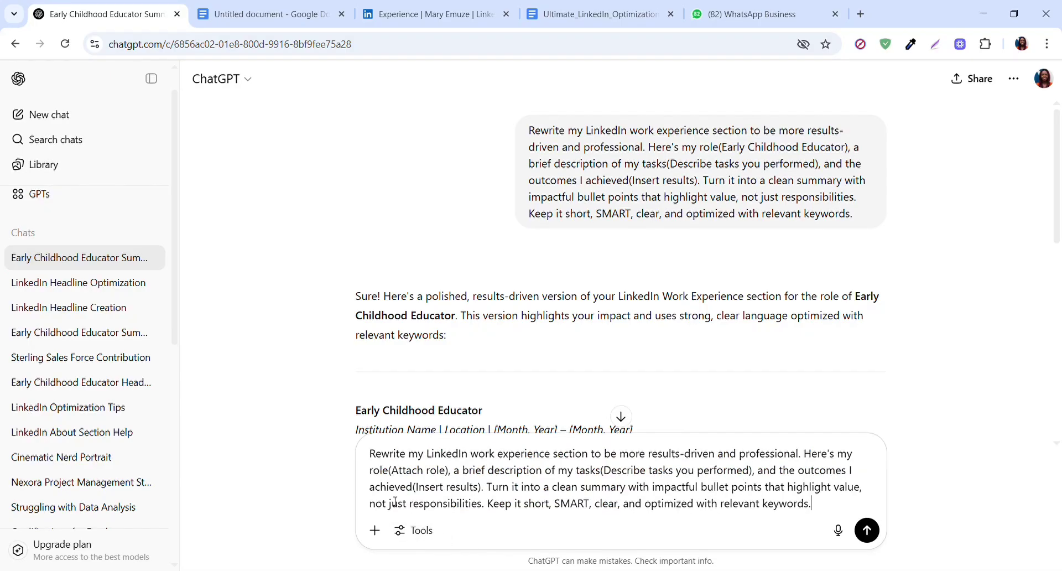
click(376, 531)
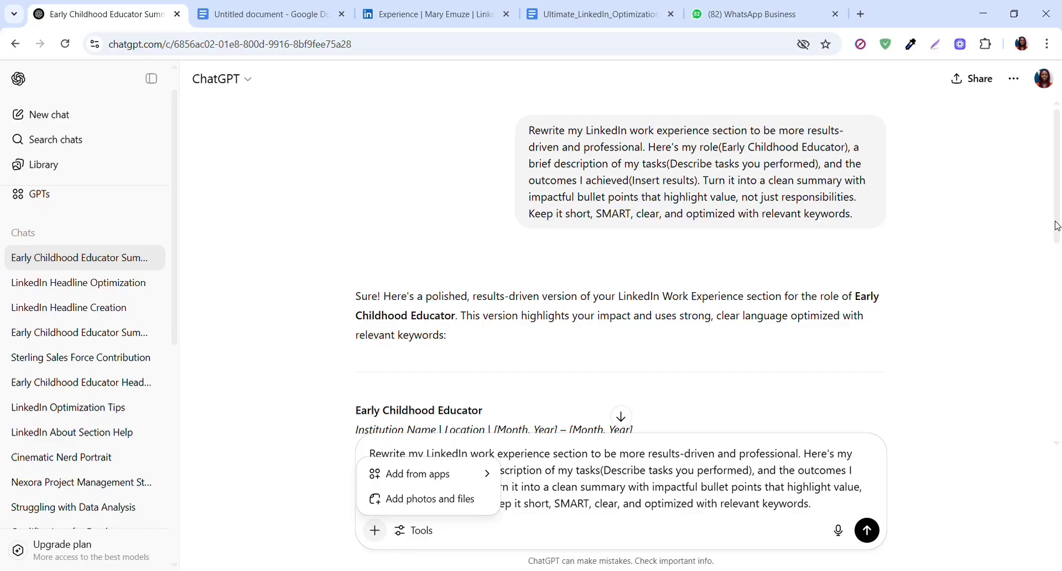
drag(1057, 222, 1056, 196)
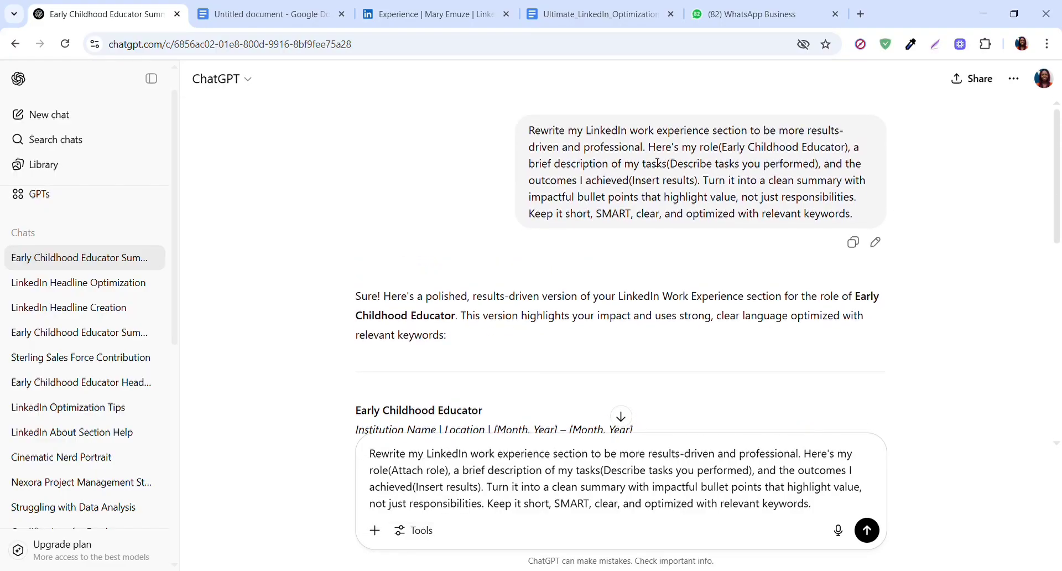
- Copy ChatGPT's six Early Childhood Educator bullet points into the description of the LinkedIn experience entry
drag(1057, 207, 1057, 315)
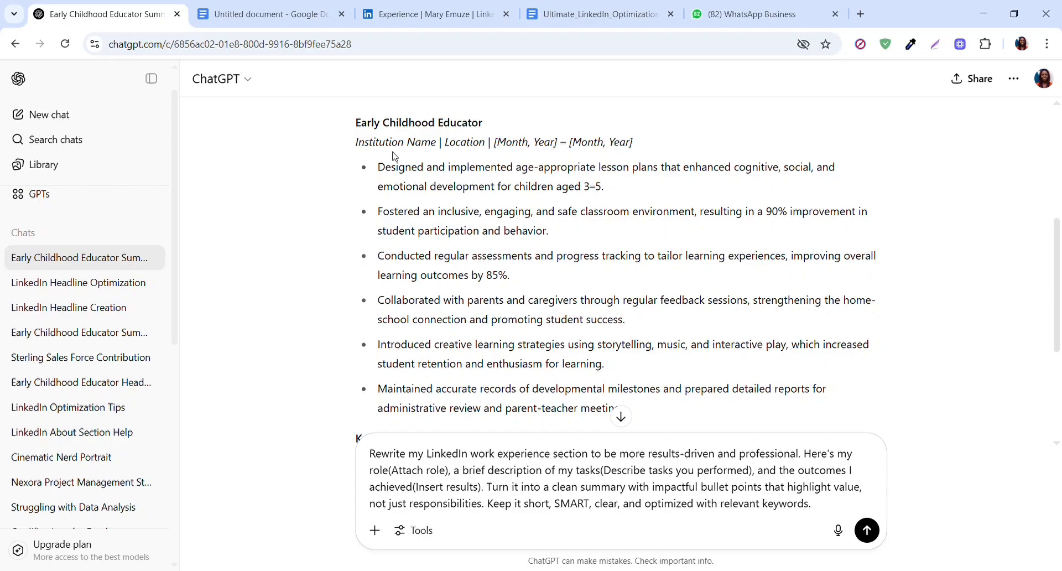
drag(378, 167, 631, 407)
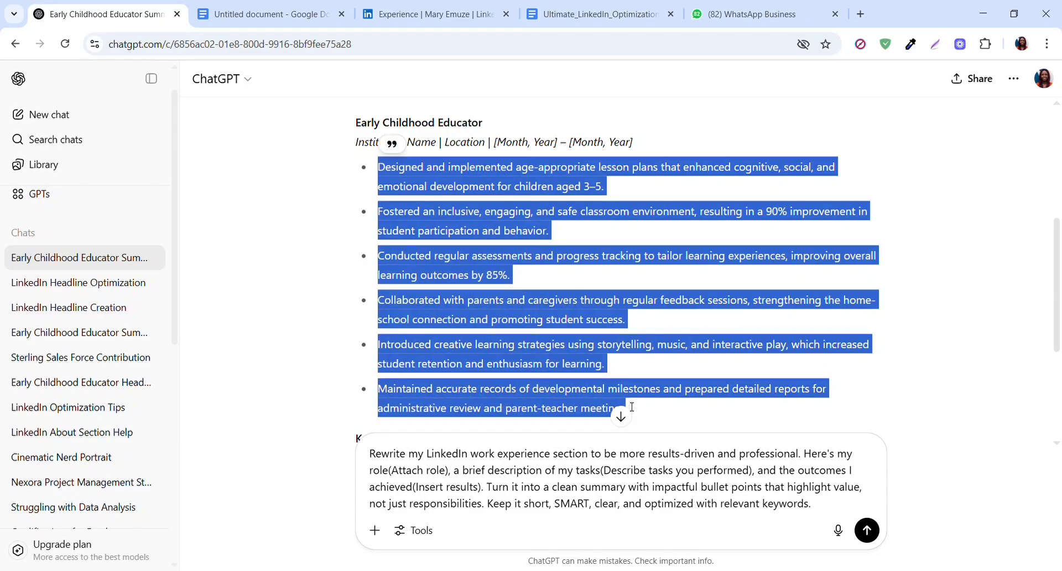
click(422, 16)
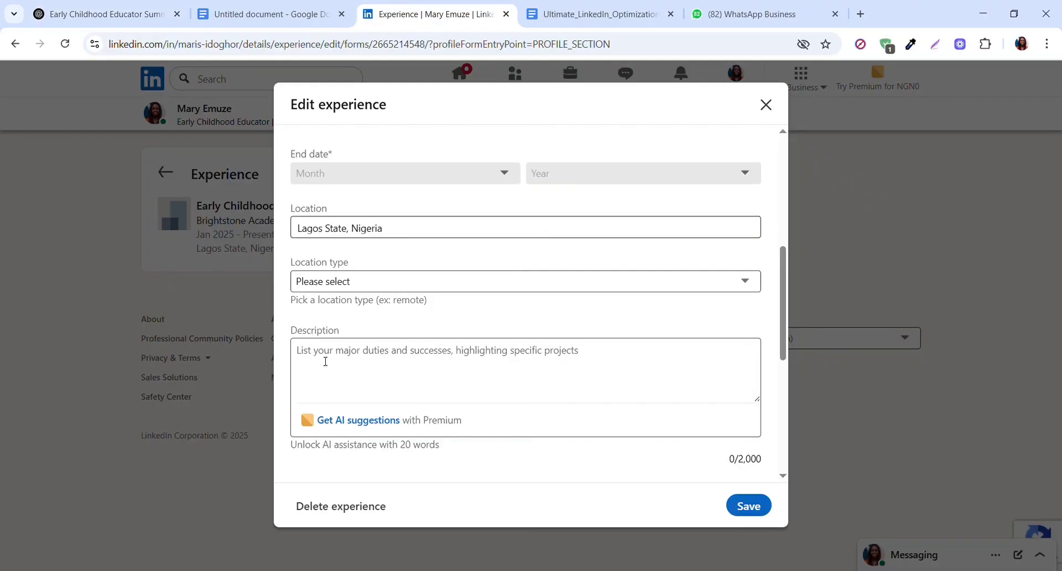
click(325, 362)
key(ctrl+v)
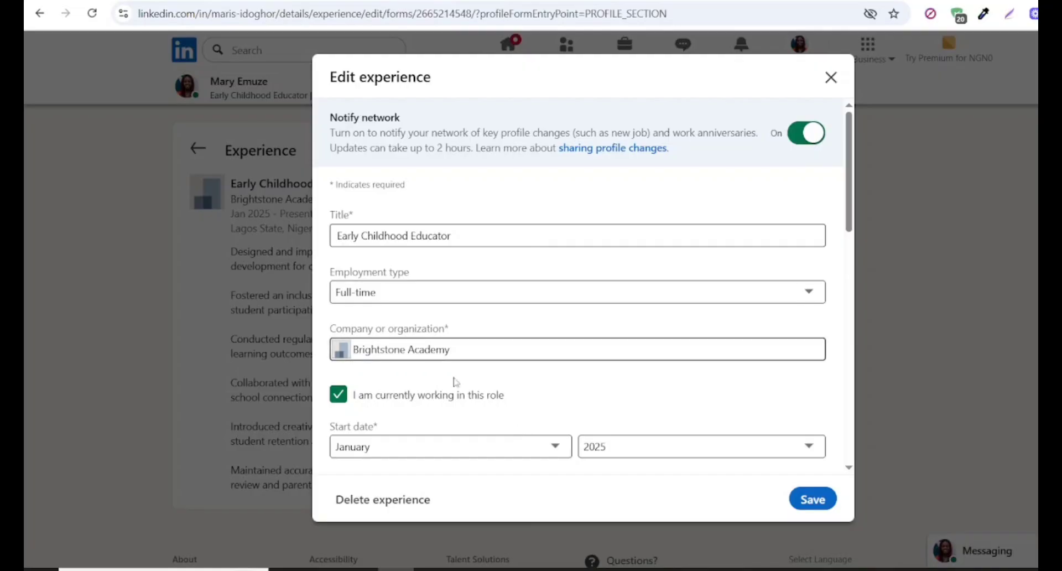
- Turn off the network notification for the experience entry, save it, and dismiss the offer to share the update
click(809, 139)
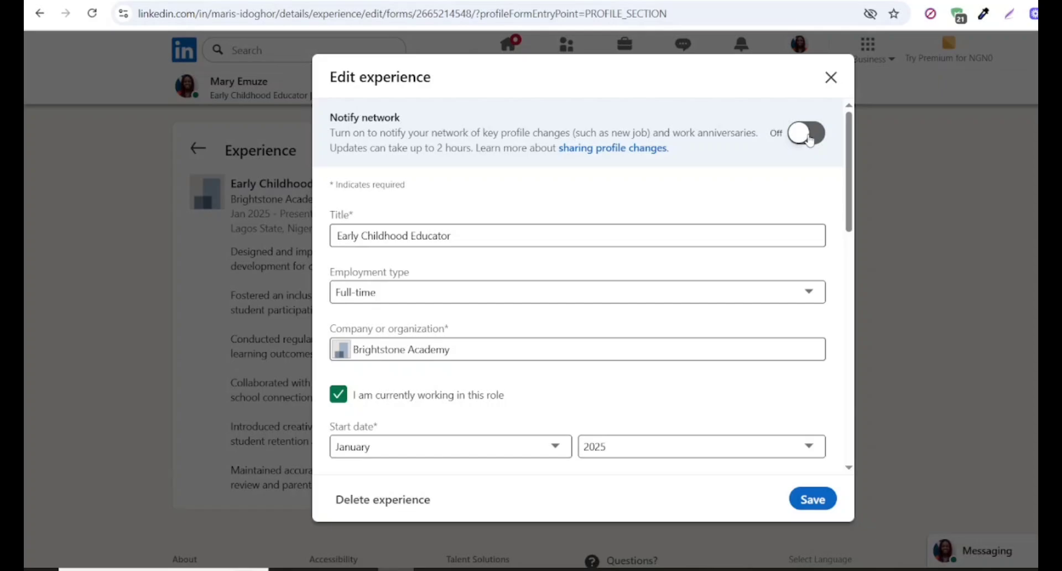
click(813, 499)
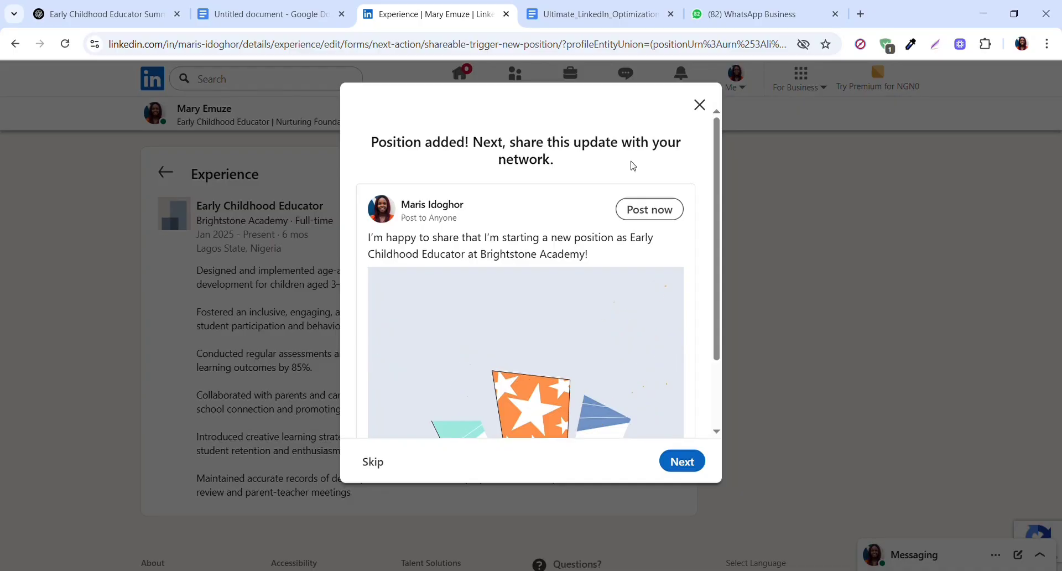
click(700, 105)
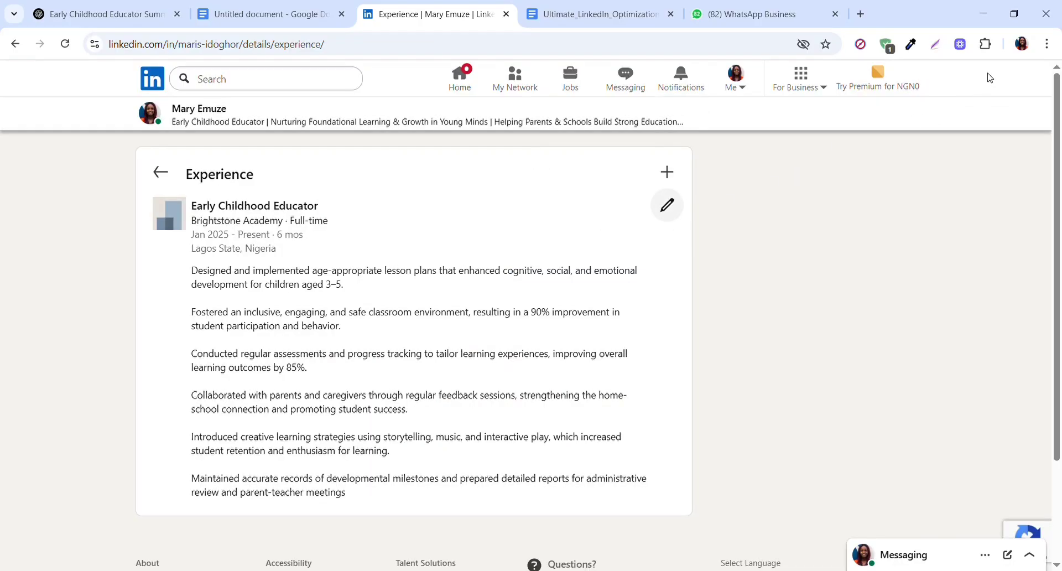
- Return to the main profile page and review it from the cover banner down to the Experience and Education sections
click(164, 178)
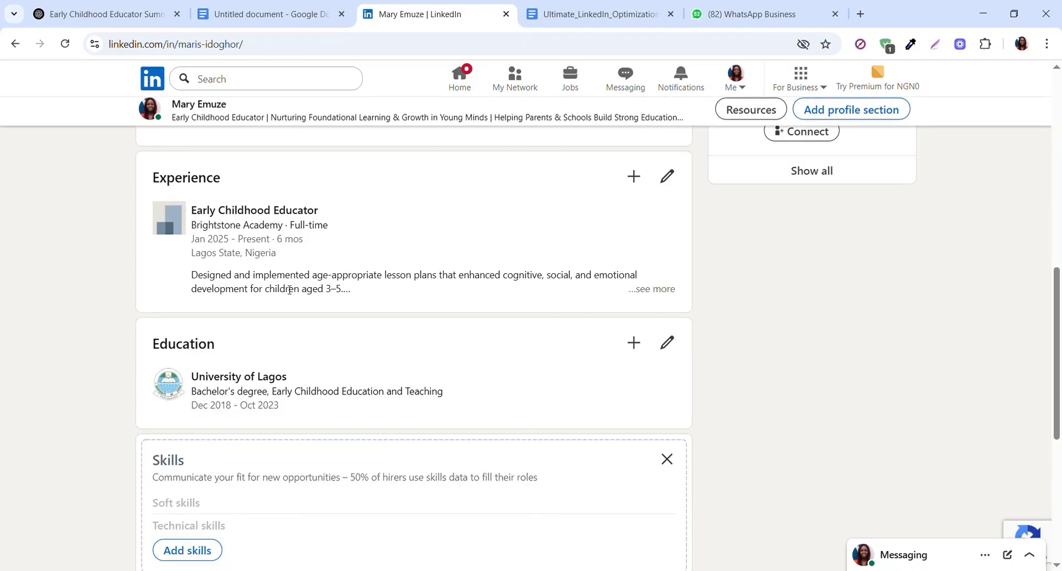
drag(1057, 428, 1056, 216)
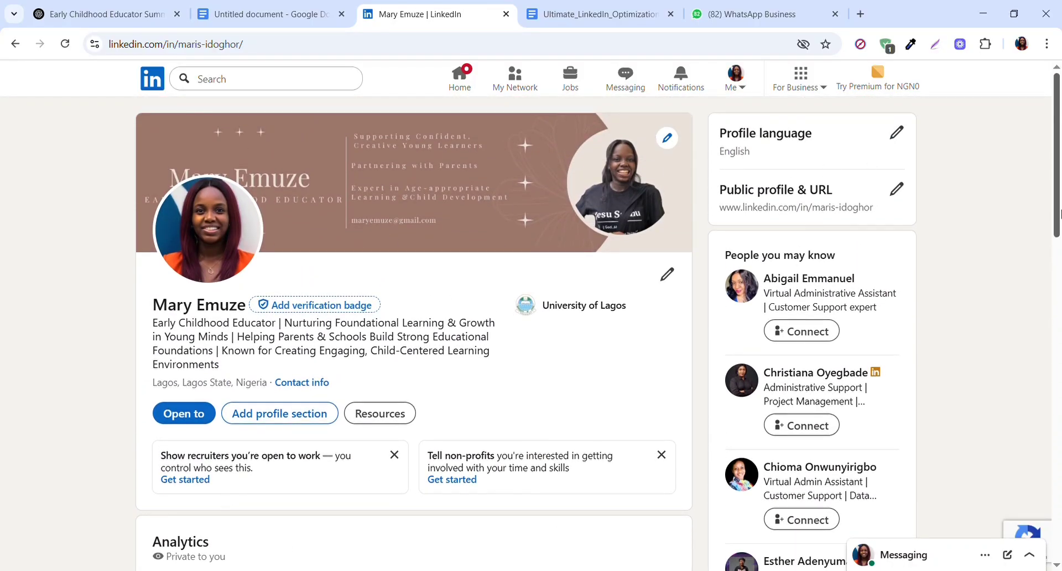
drag(1057, 215, 1057, 291)
drag(1058, 340, 1058, 420)
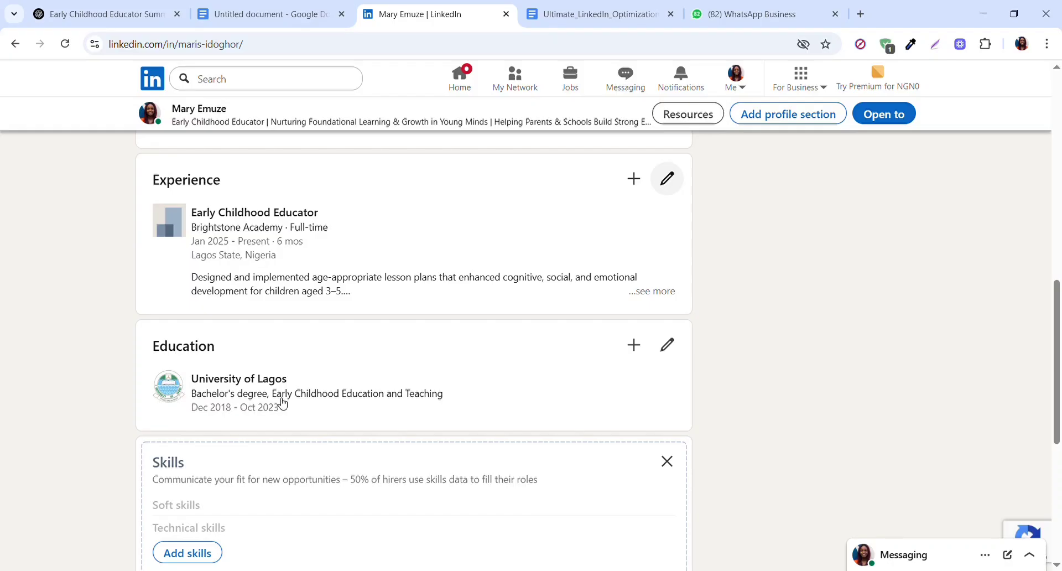
- Review the University of Lagos education entry through its skills and media options, save it, and return to the main profile
click(669, 350)
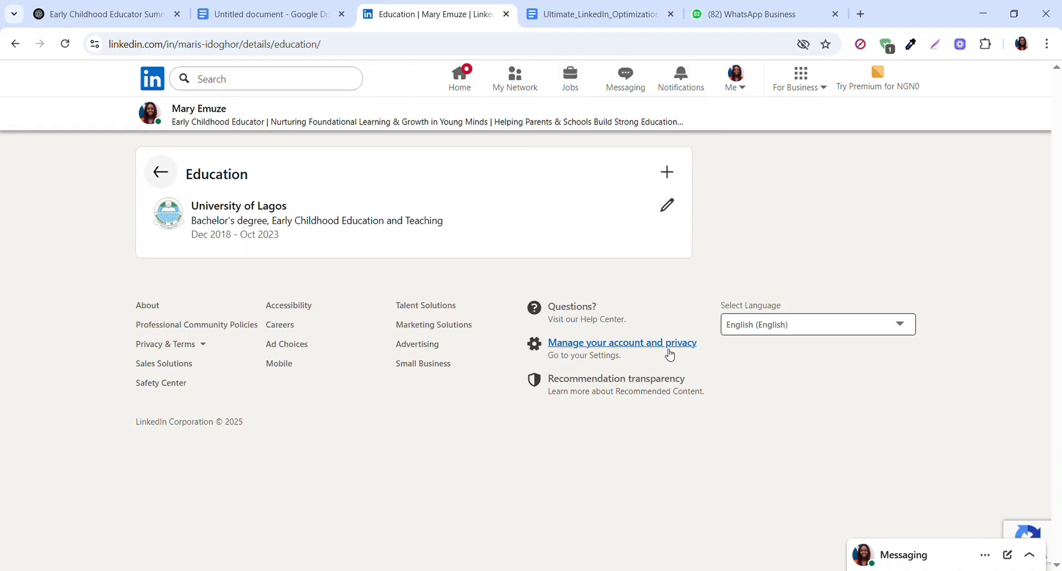
click(668, 207)
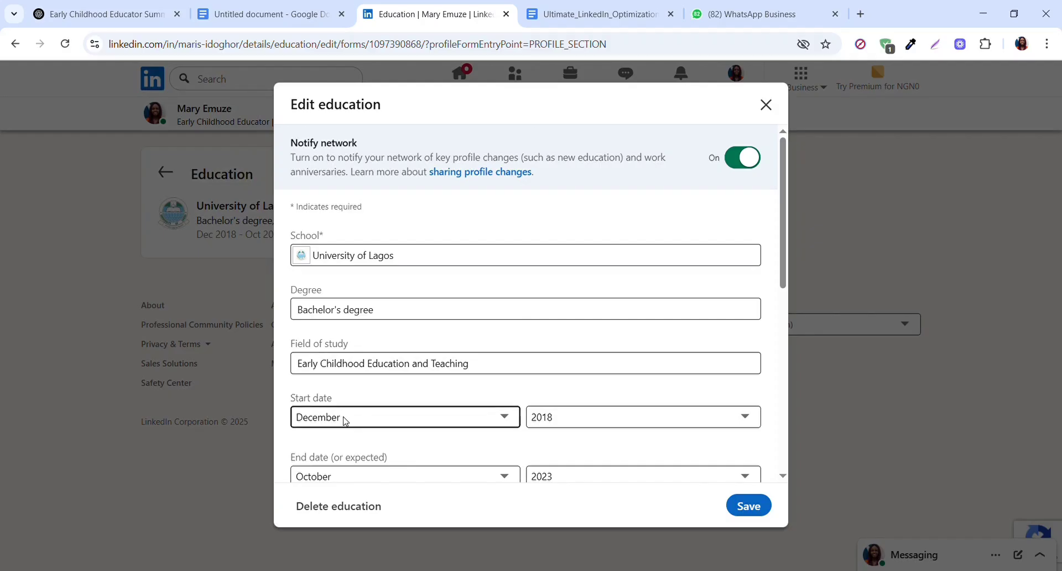
scroll(348, 419, down, 5)
scroll(783, 392, down, 1)
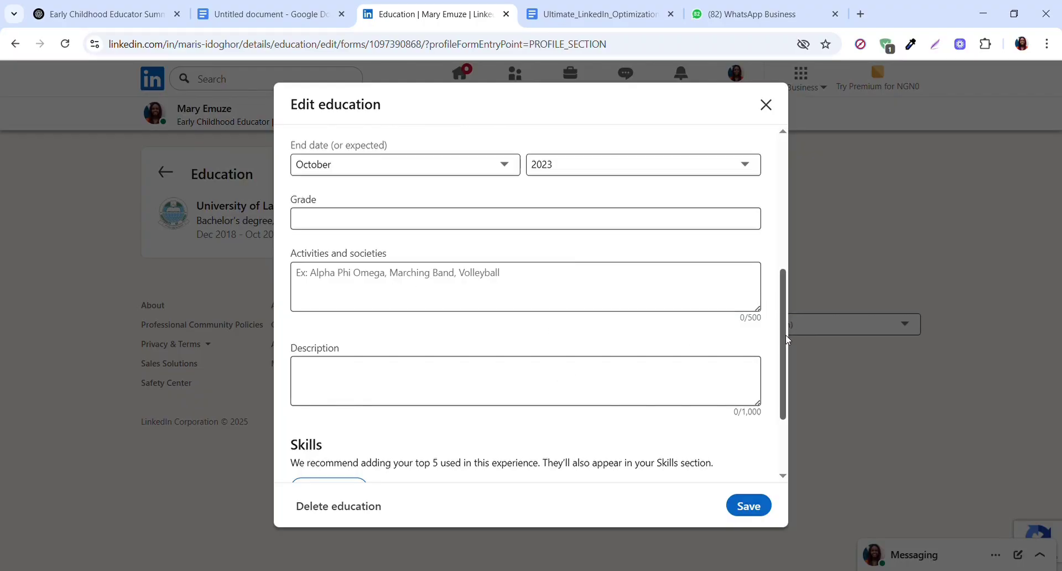
scroll(787, 339, down, 2)
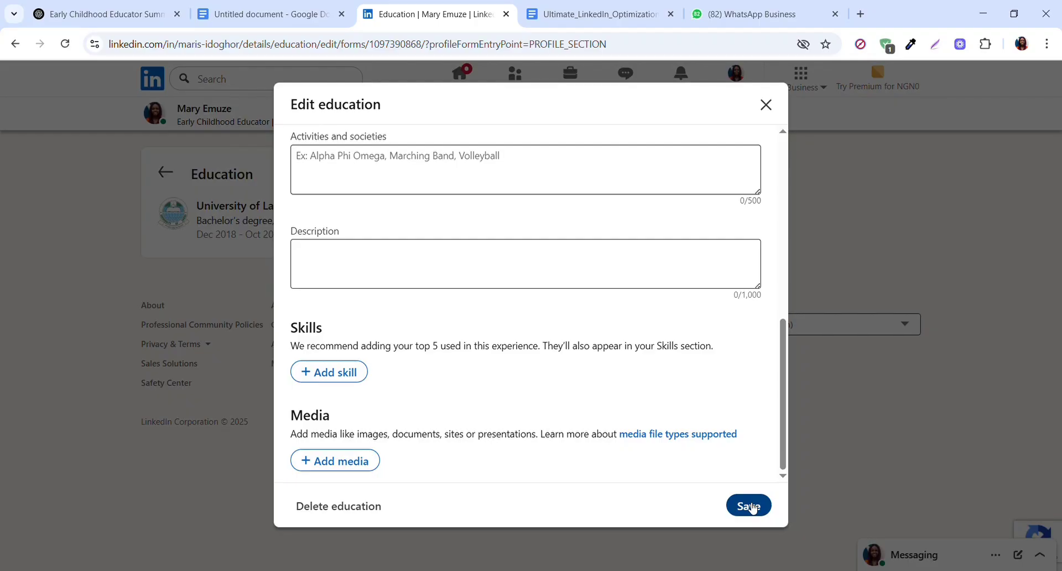
click(752, 507)
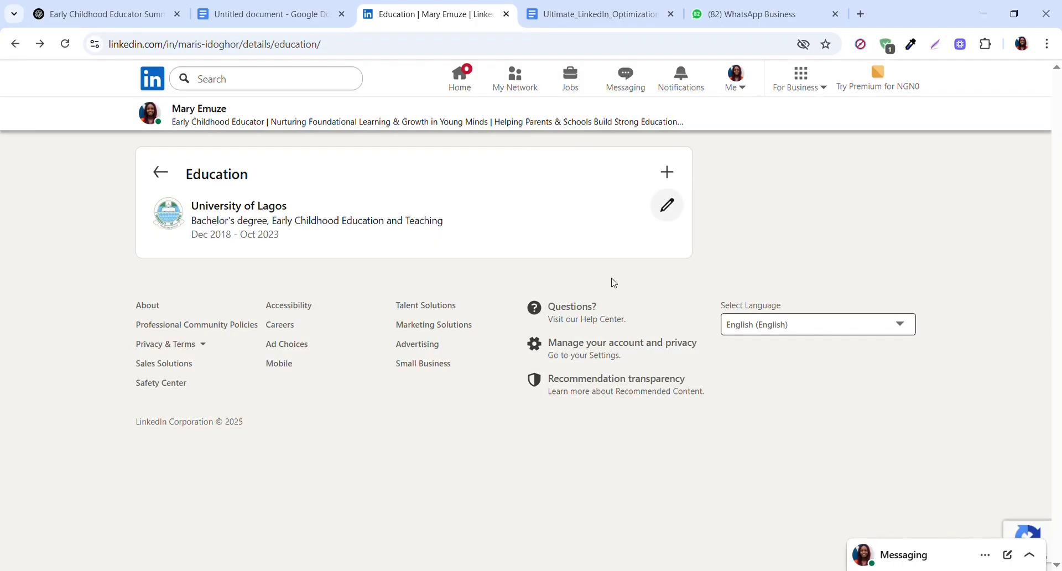
click(160, 174)
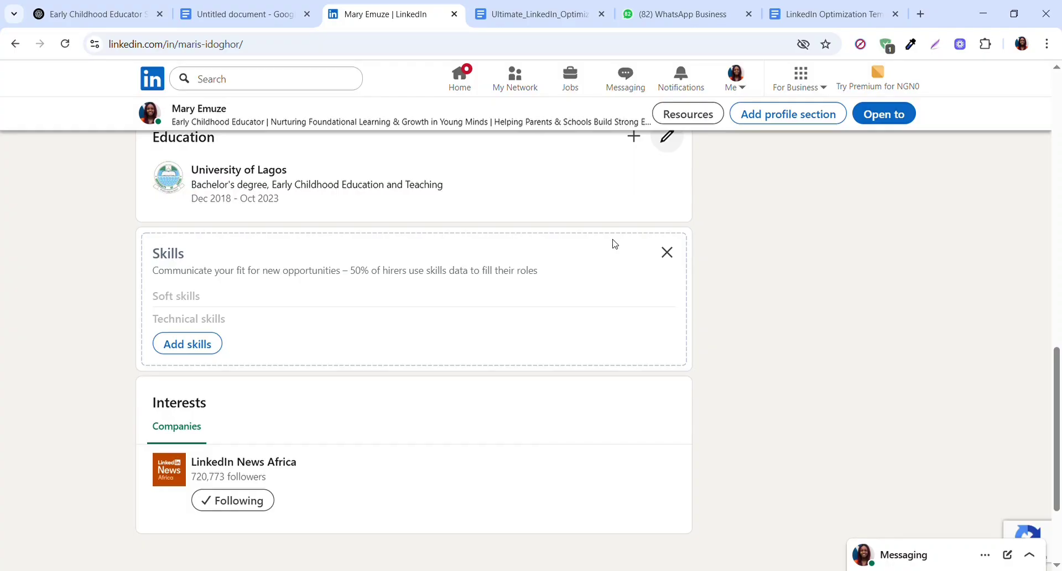
- Check the top-skills ChatGPT prompt in the Google Docs document, and add Child Development as a skill on the LinkedIn profile
click(235, 17)
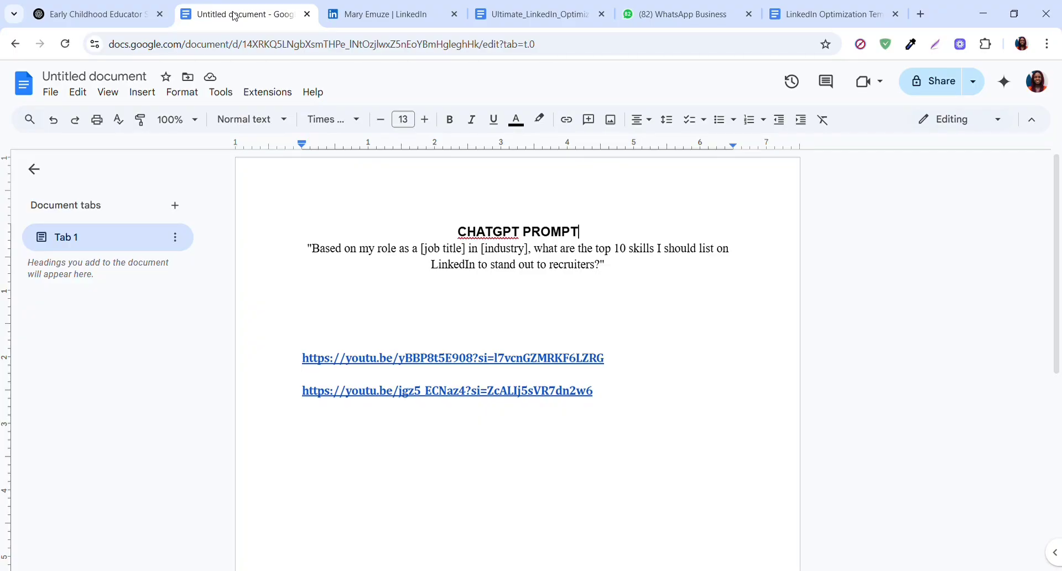
click(411, 19)
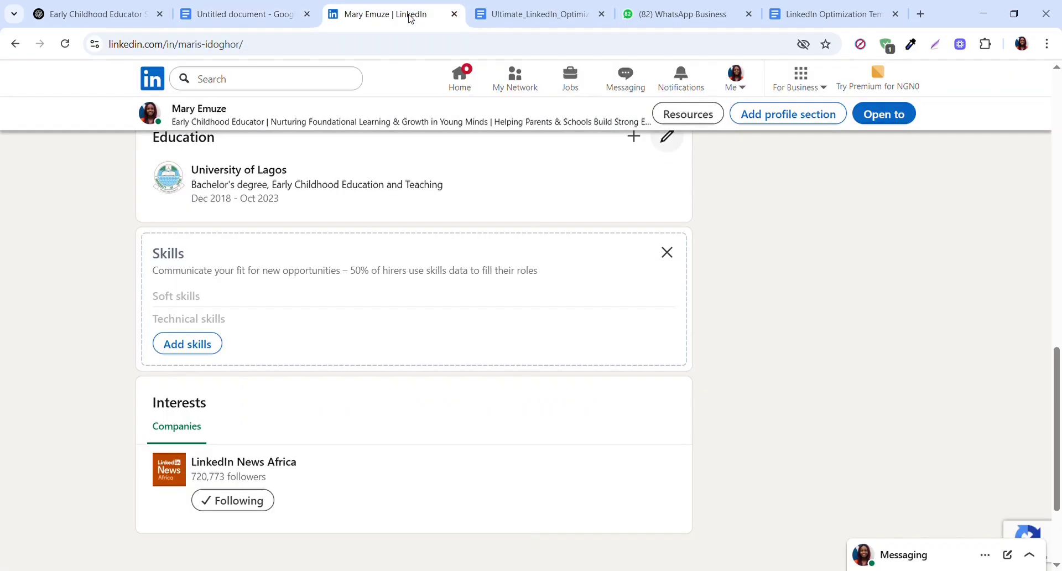
click(198, 345)
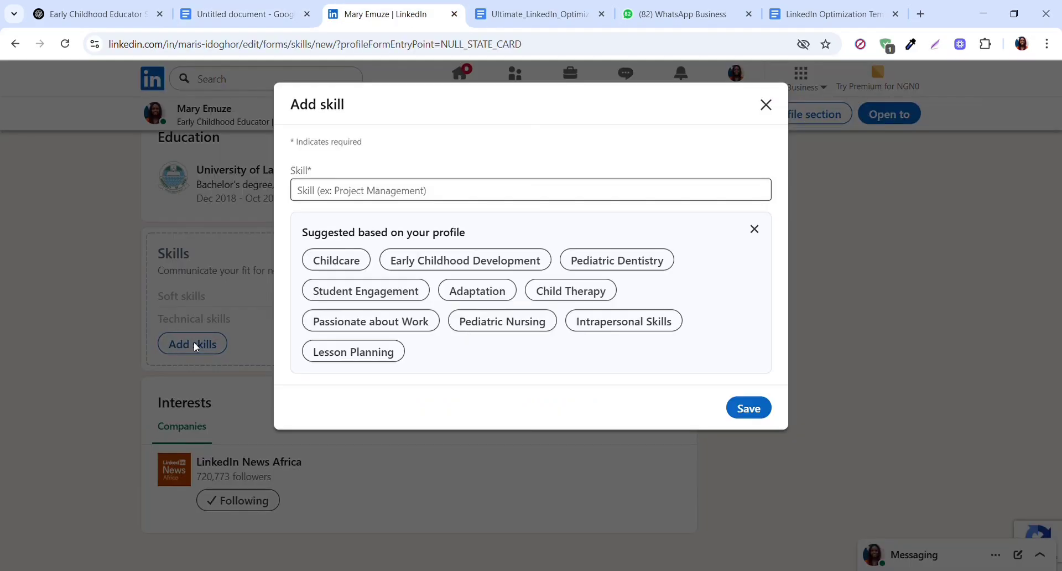
click(371, 191)
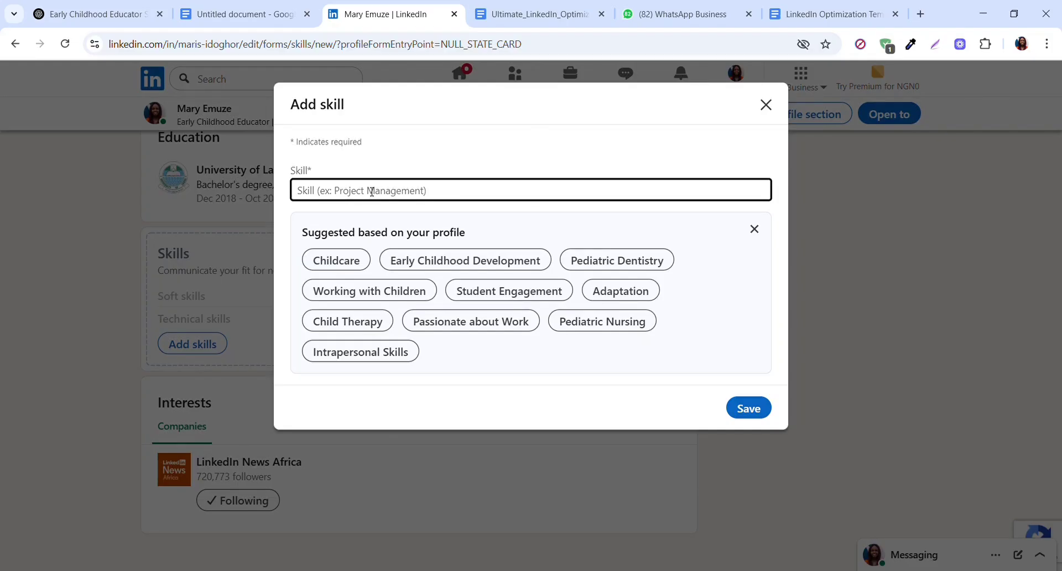
text(Chid)
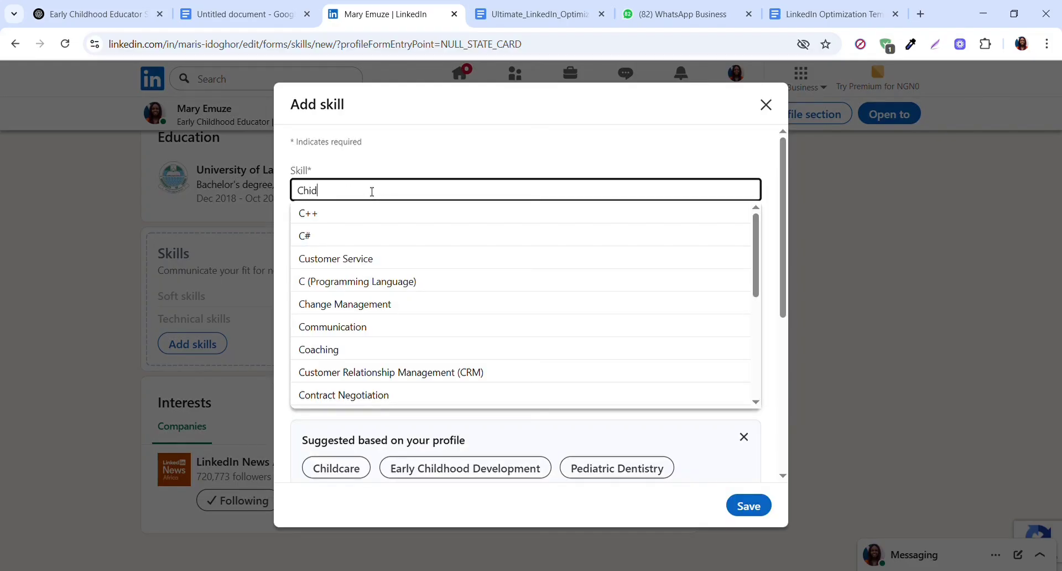
key(BackSpace)
text(ld d)
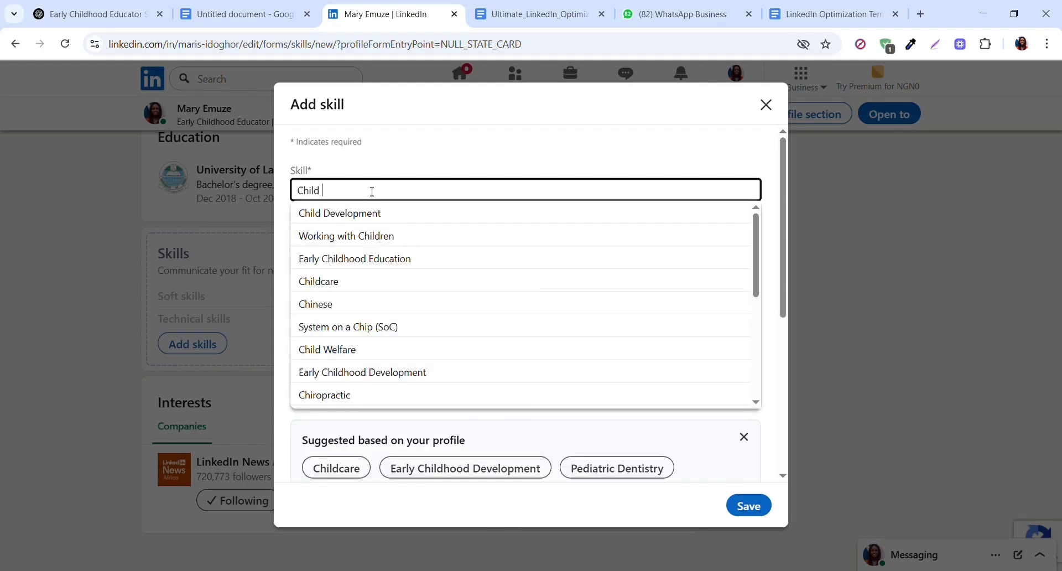
text(evelop)
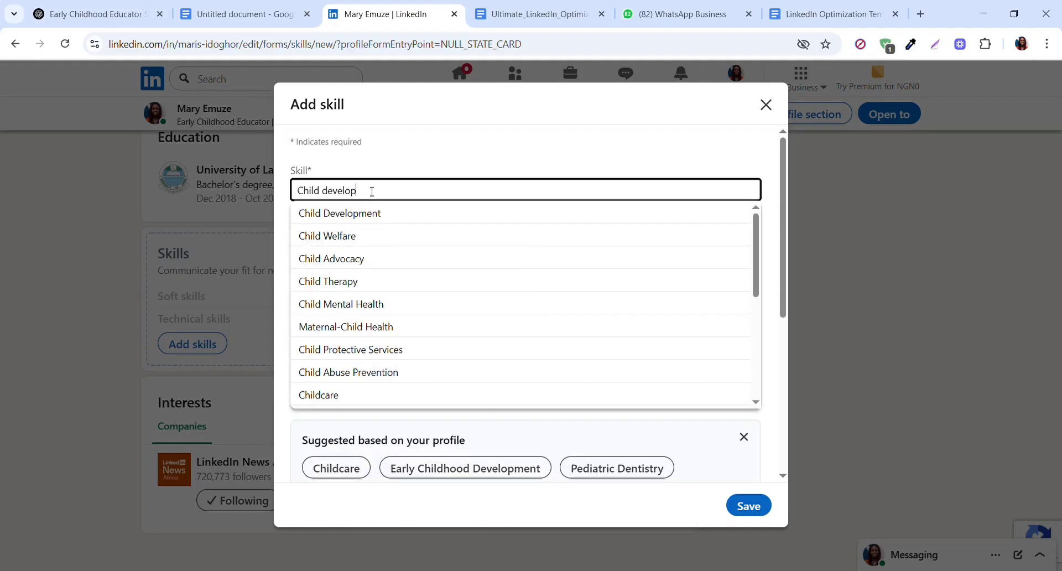
click(366, 219)
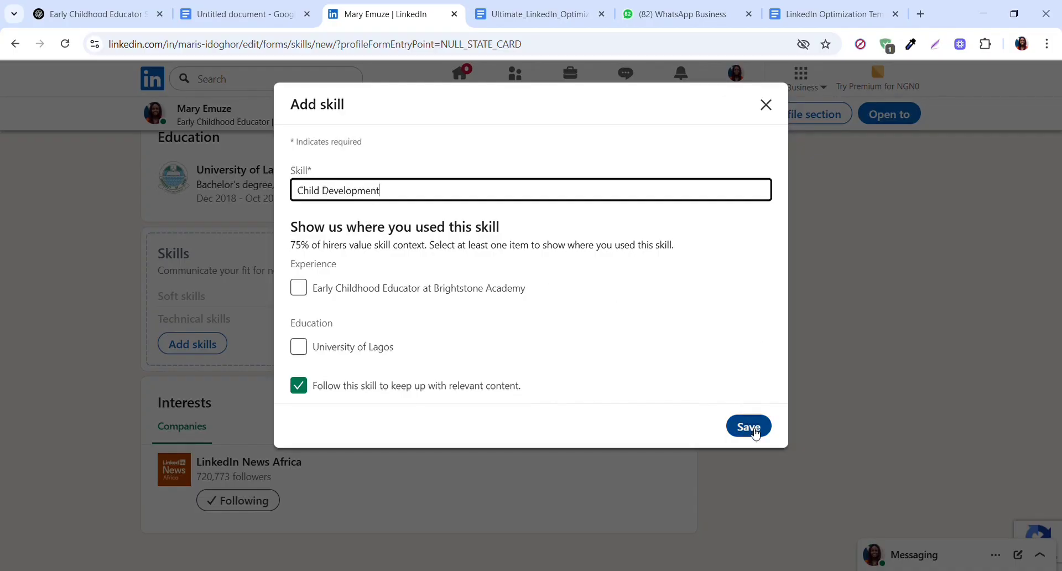
click(749, 426)
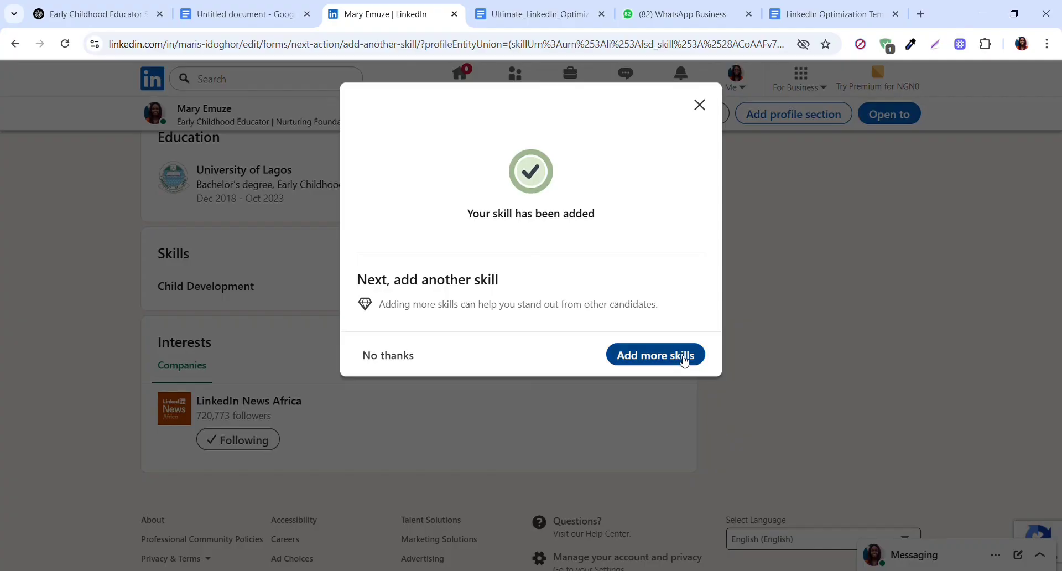
- Add the suggested skills Early Childhood Development and Working with Children to the profile, and dismiss the offer to add more
click(682, 356)
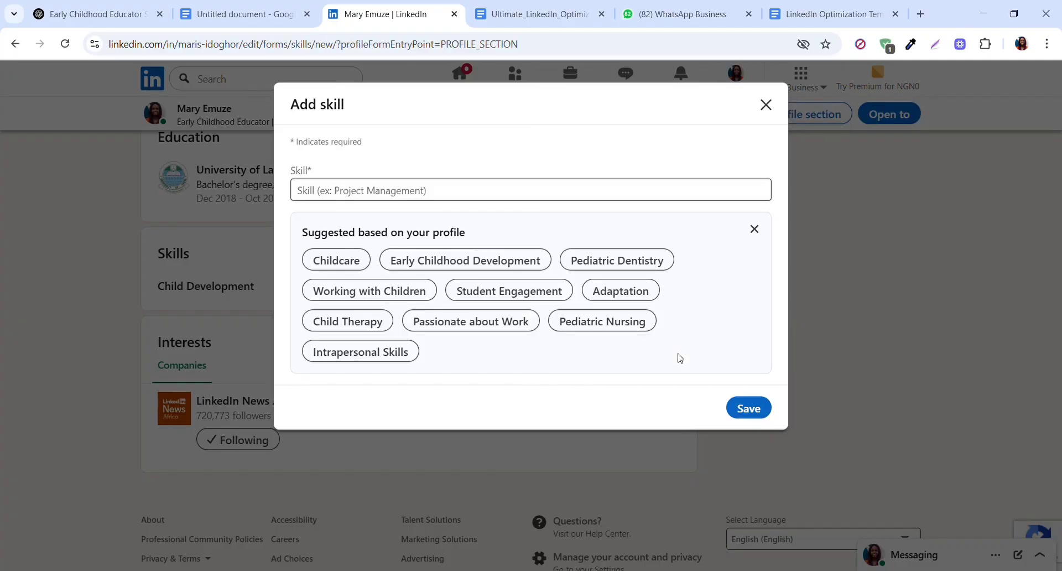
click(515, 260)
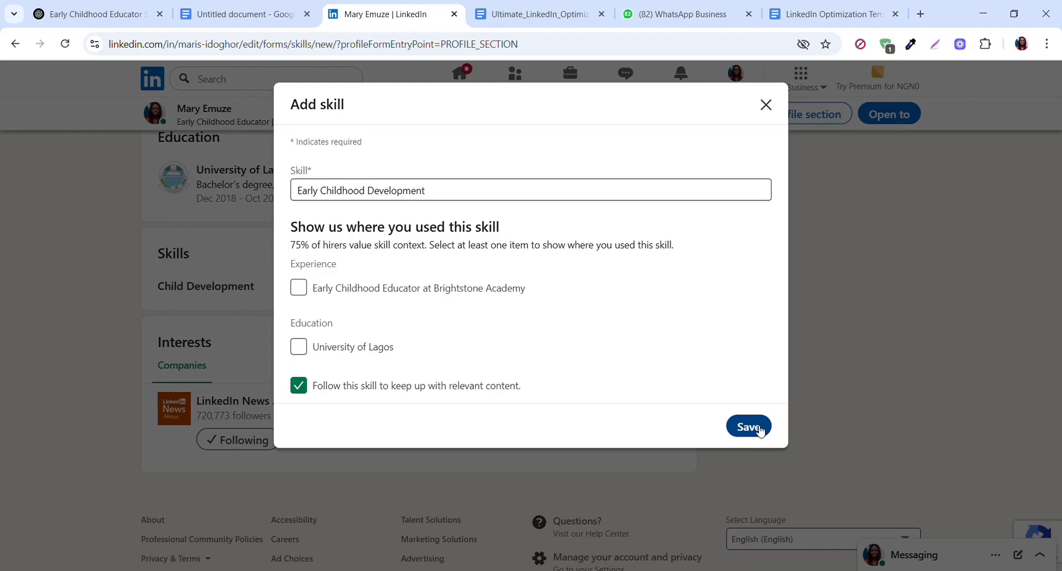
click(761, 431)
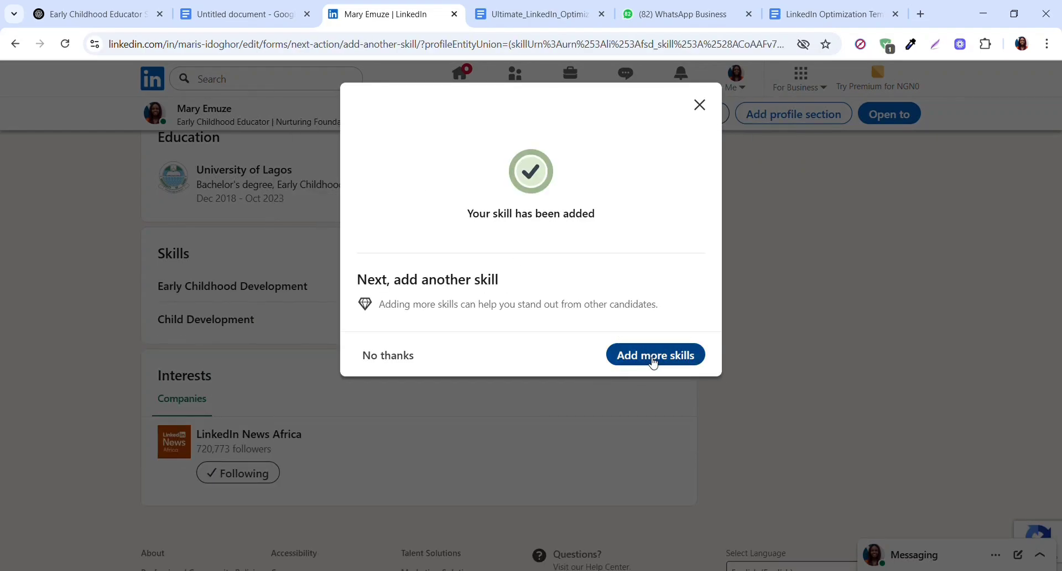
click(653, 363)
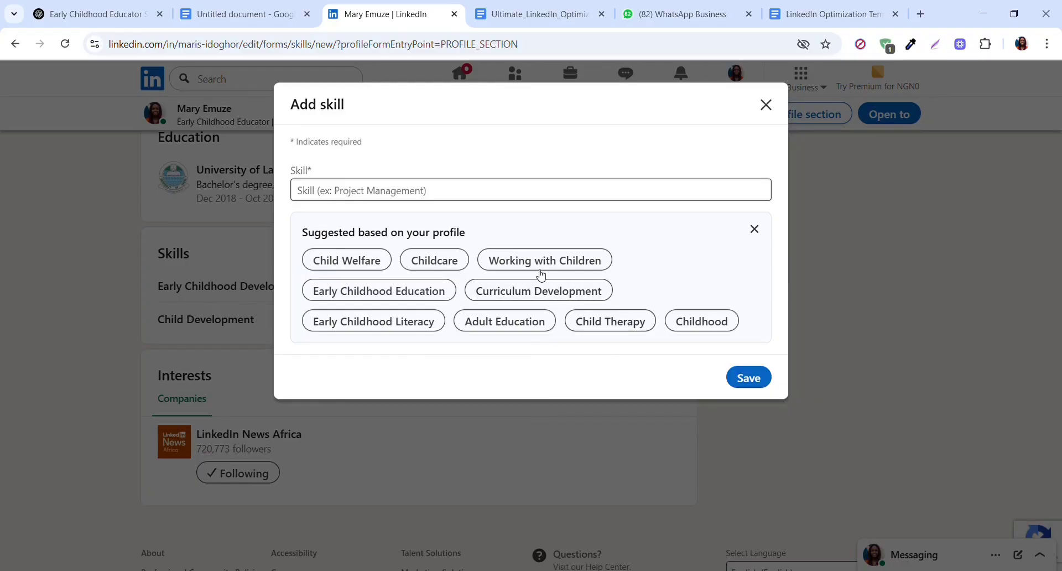
click(541, 275)
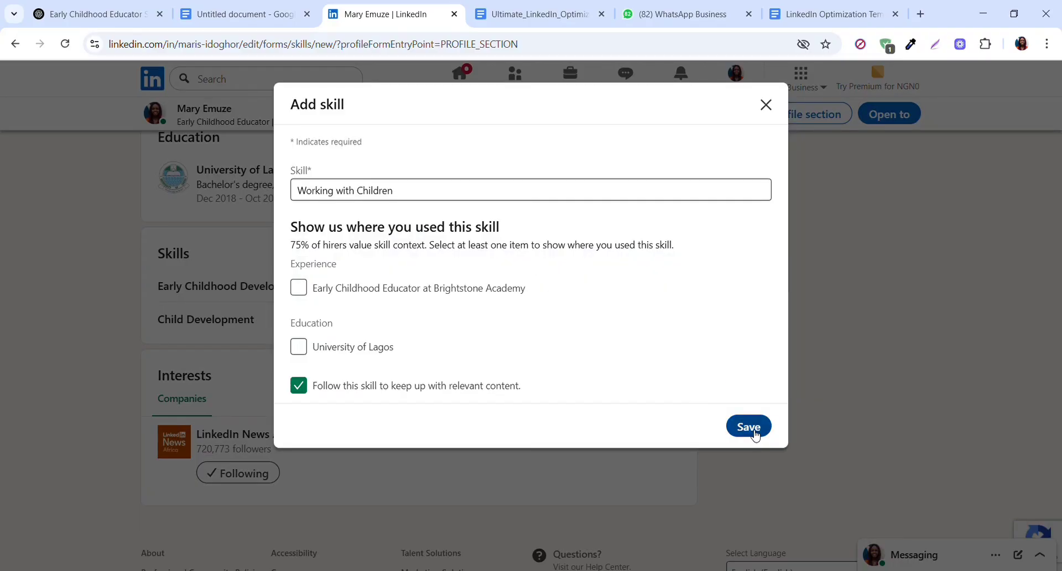
click(753, 427)
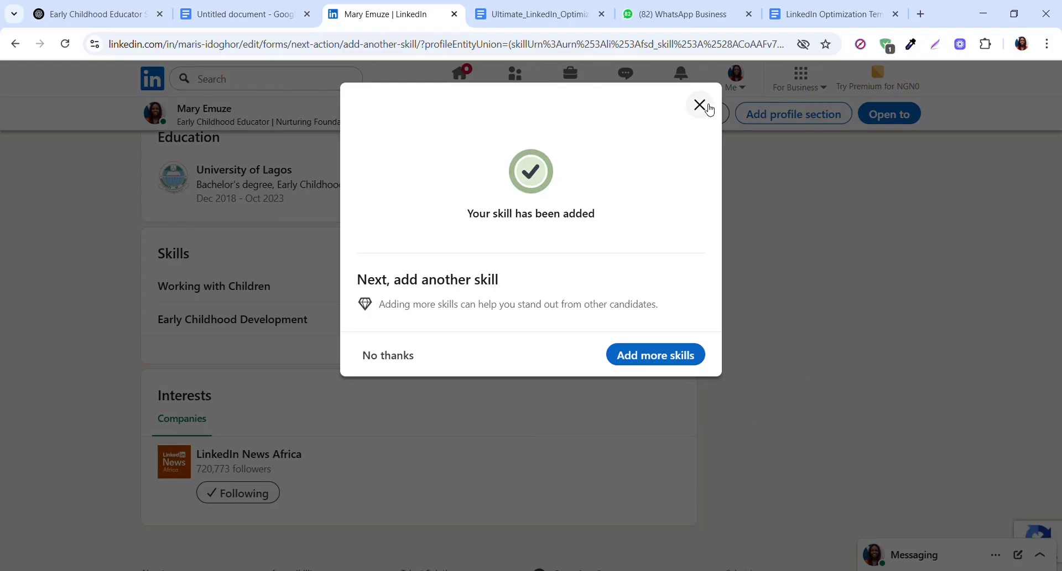
click(708, 107)
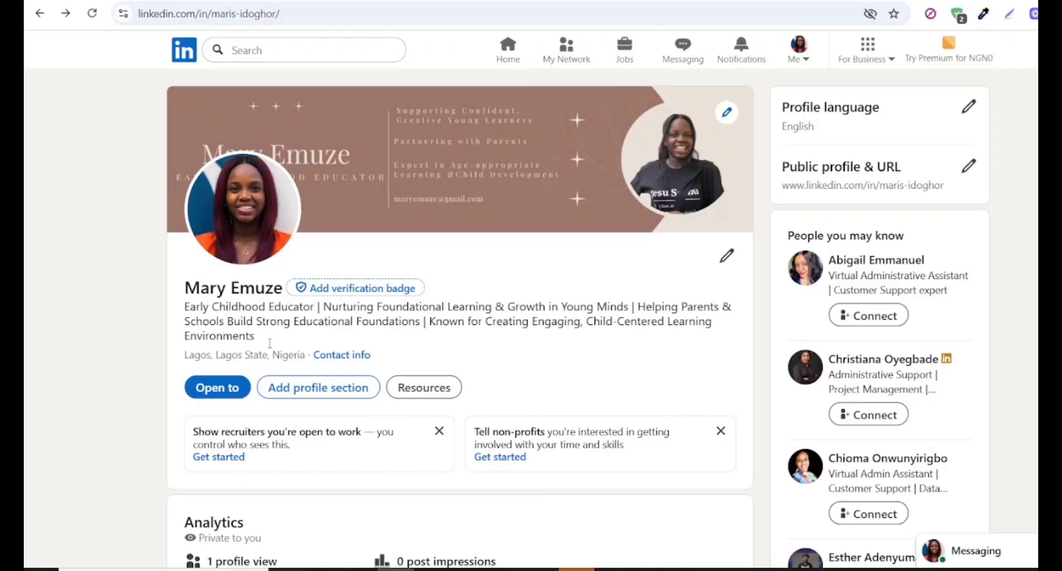
- Open a blank license or certification form from the recommended profile sections and look over its name field
click(333, 387)
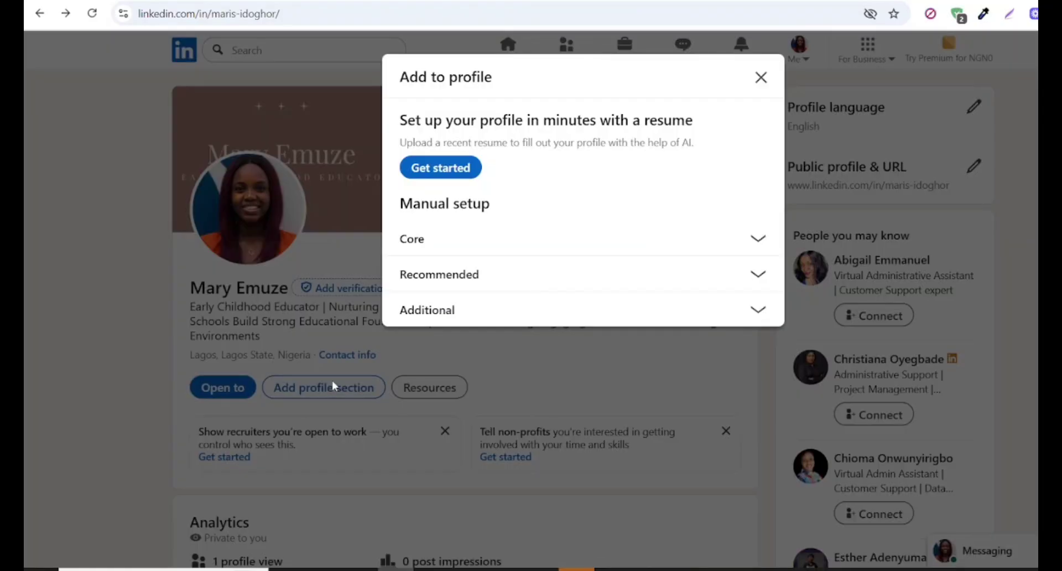
click(757, 273)
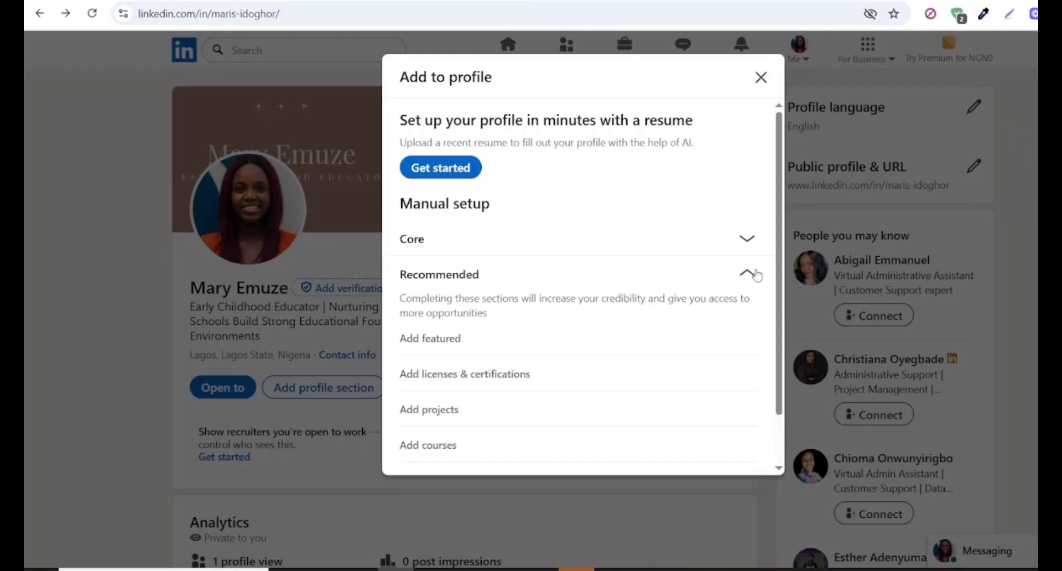
click(454, 380)
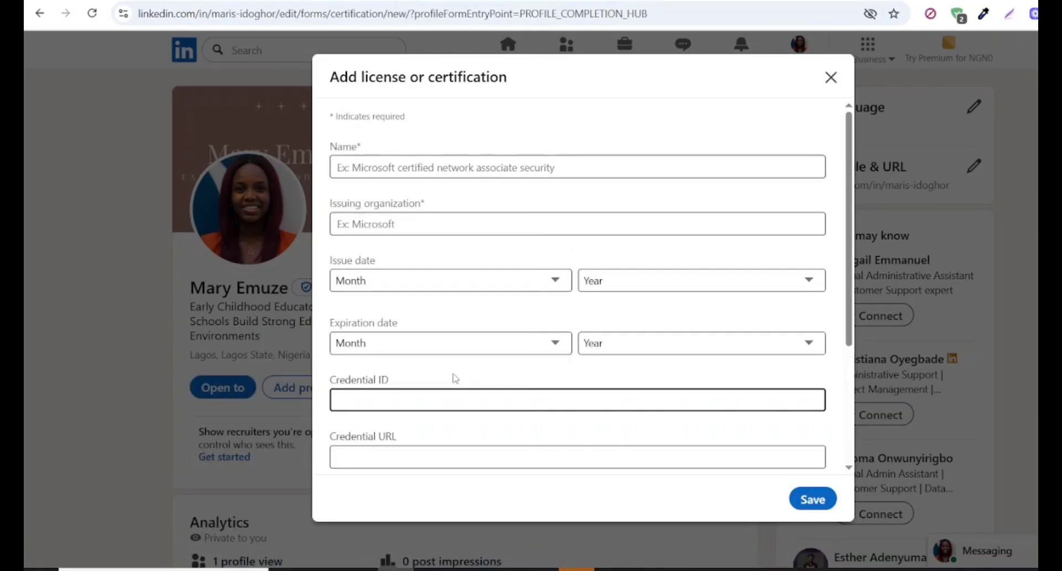
click(453, 158)
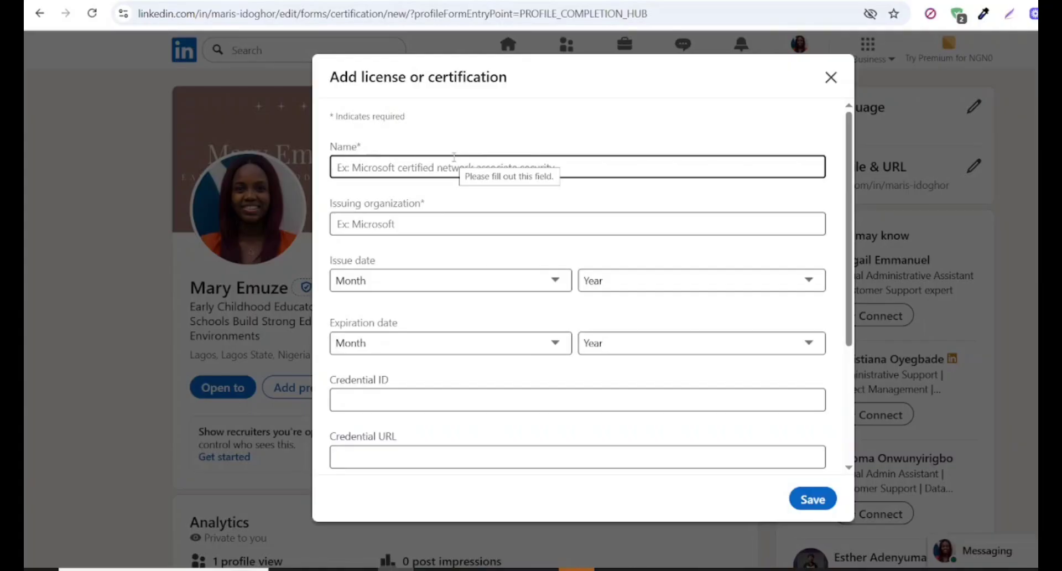
click(591, 104)
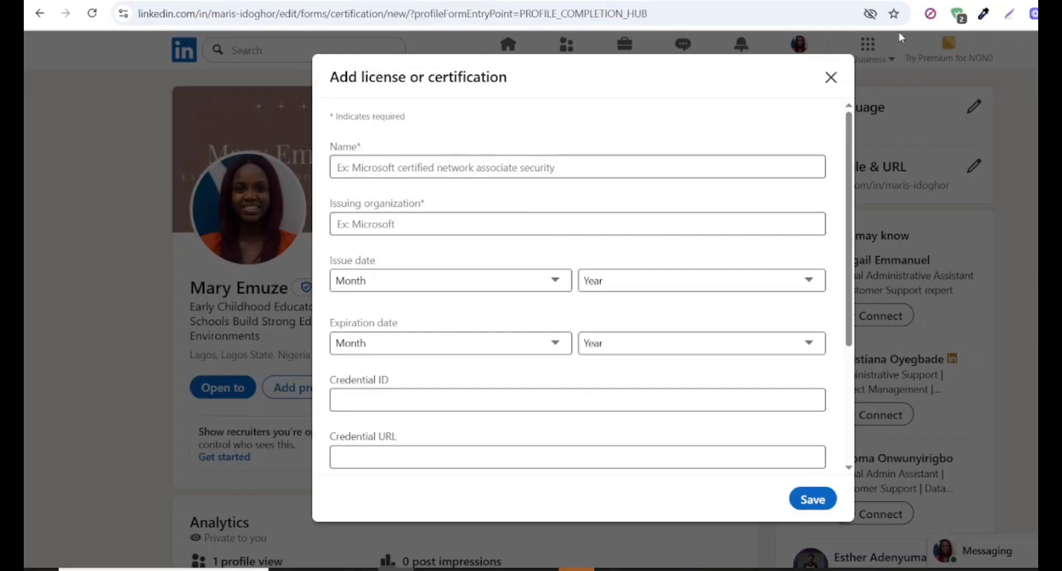
- Switch to Google Drive and upload the Coursera Excel 2 certificate PDF from the Downloads folder
click(863, 1)
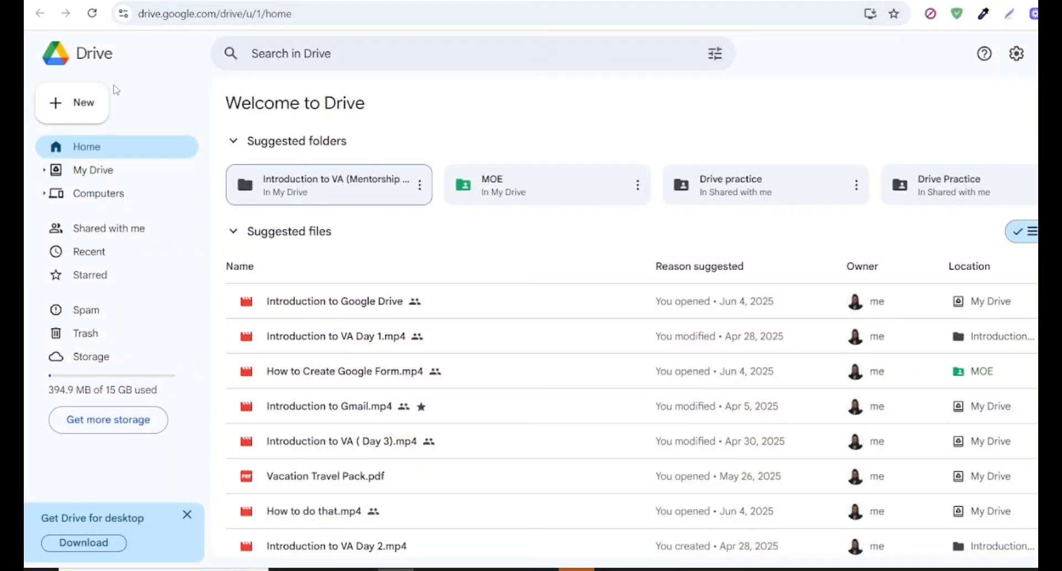
click(88, 105)
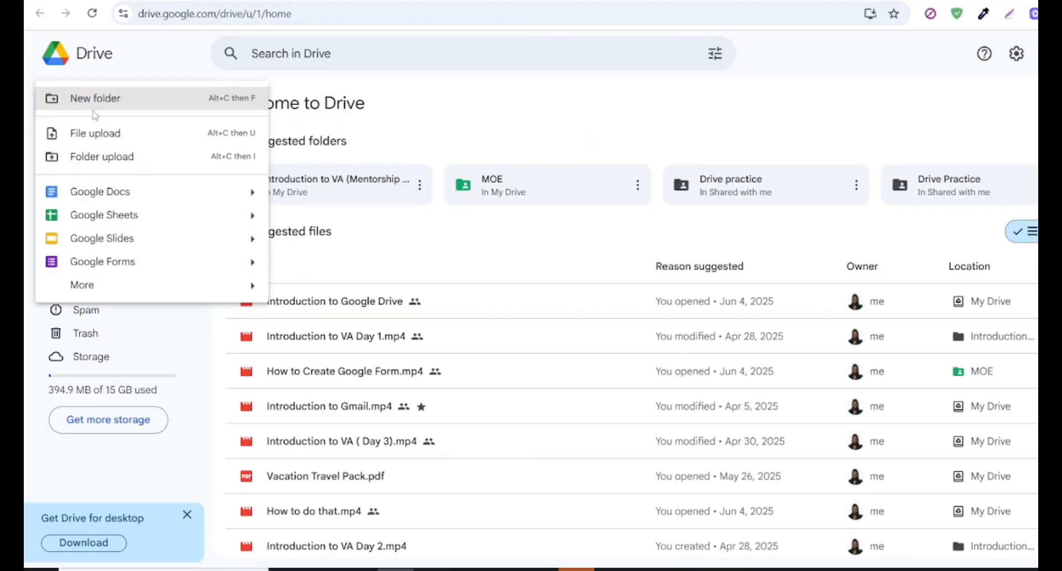
click(111, 139)
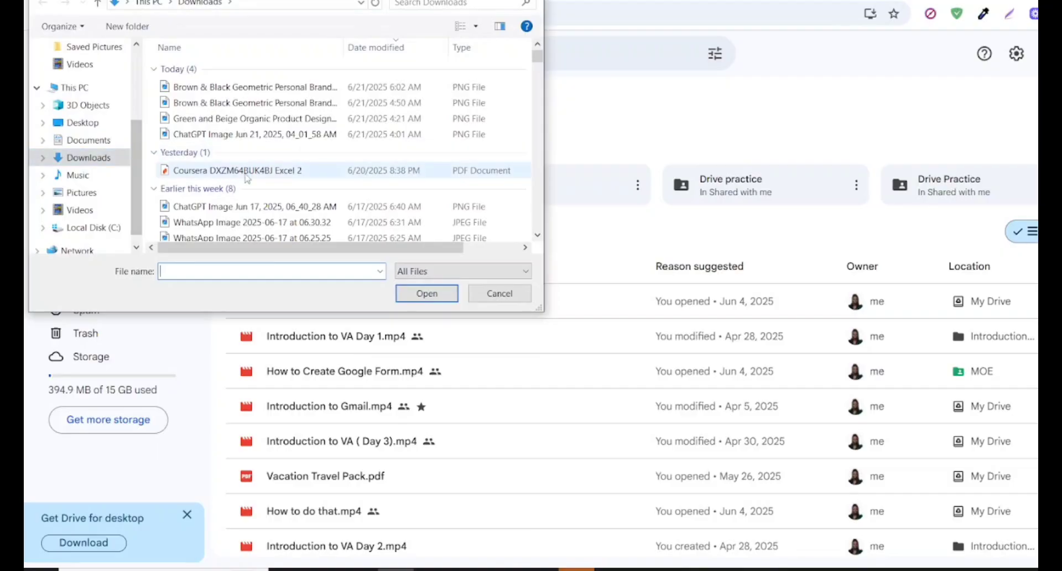
click(269, 171)
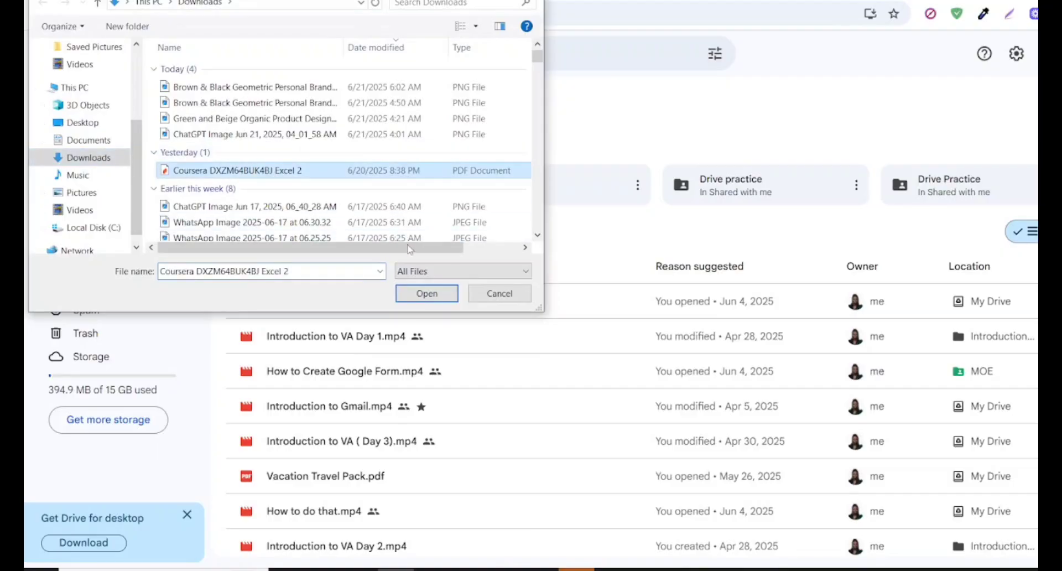
click(427, 294)
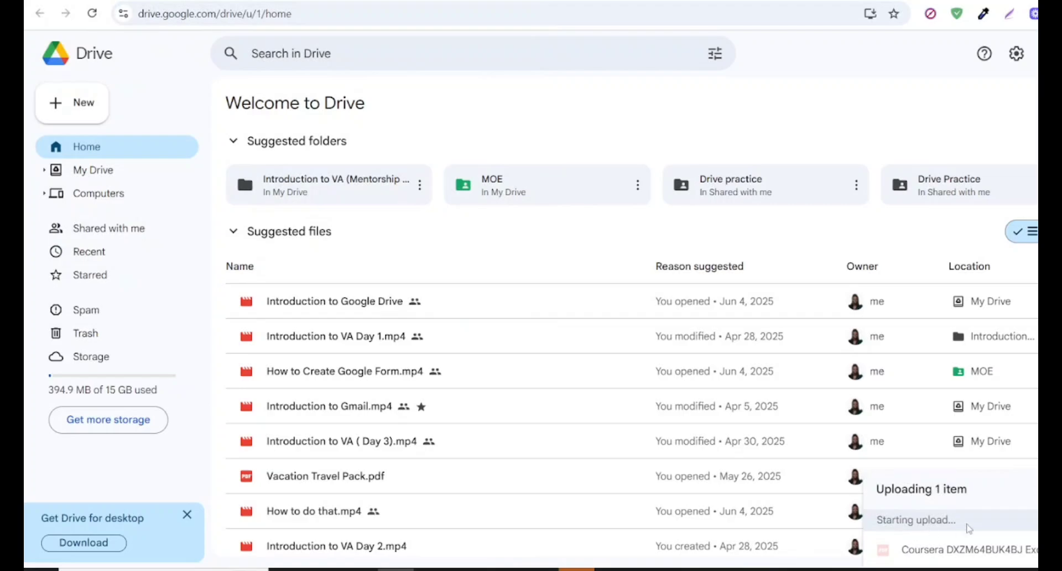
- Preview the uploaded Coursera certificate PDF, close the preview, and display the recent files in Drive
click(1026, 551)
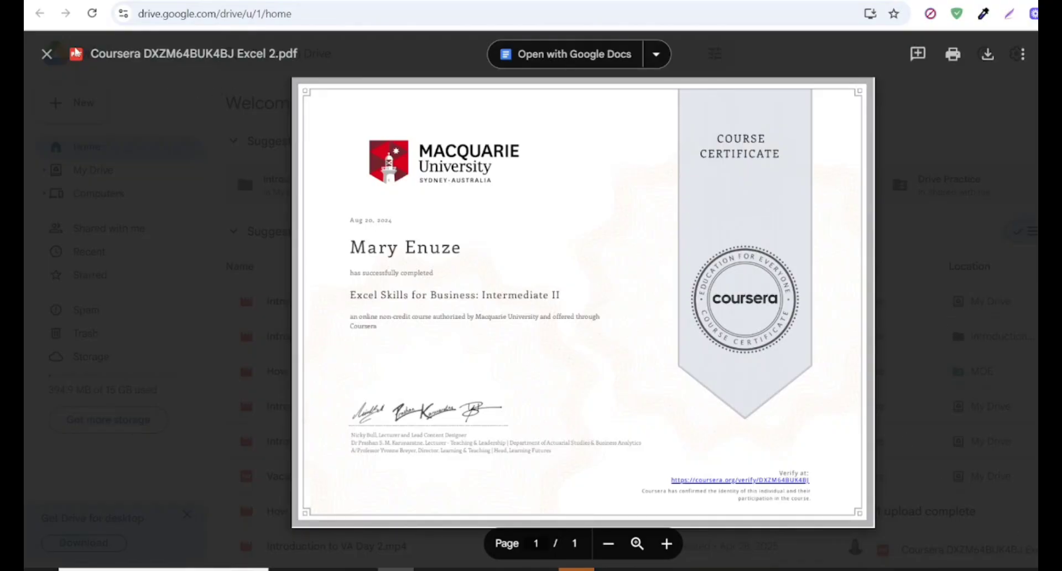
click(47, 53)
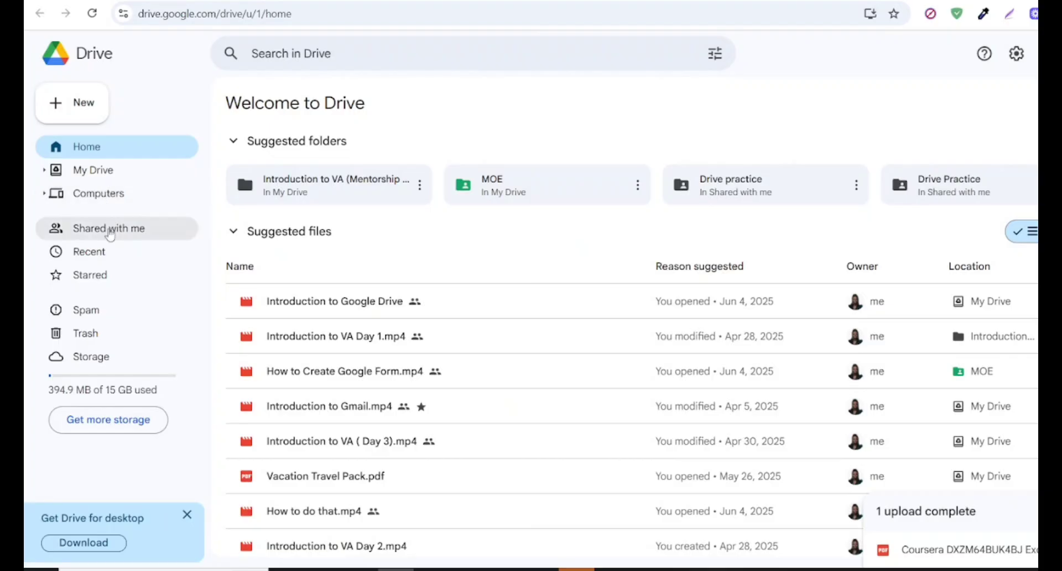
click(106, 254)
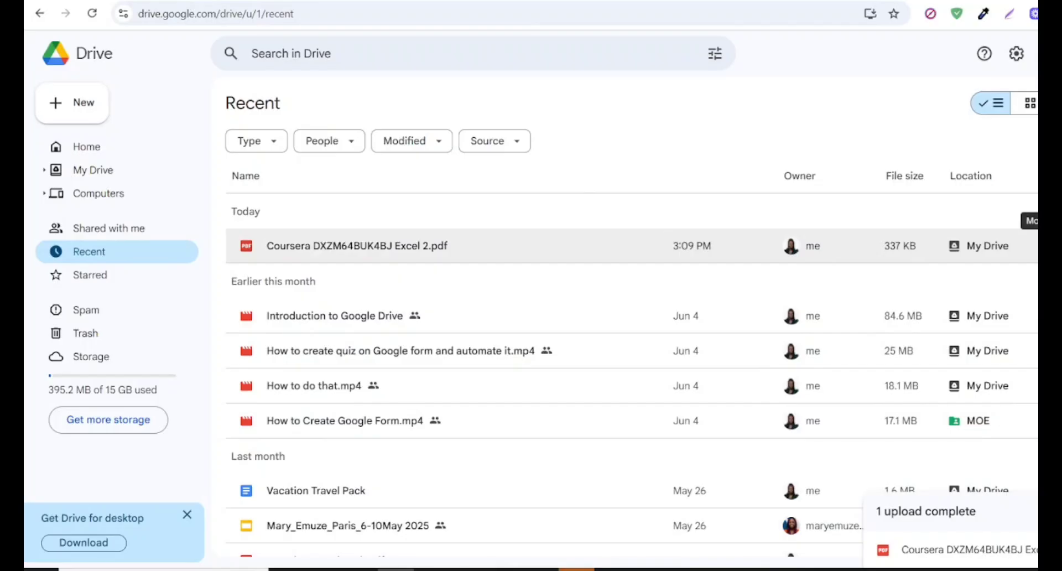
- Share the uploaded Coursera Excel 2 certificate PDF by setting its general access to Anyone with the link
click(1030, 246)
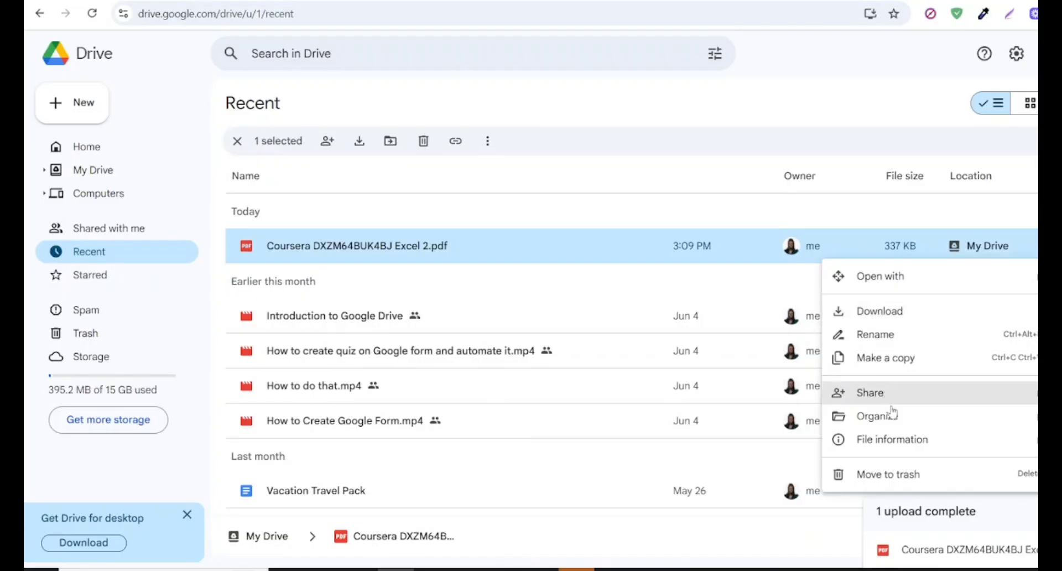
mouse_move(889, 397)
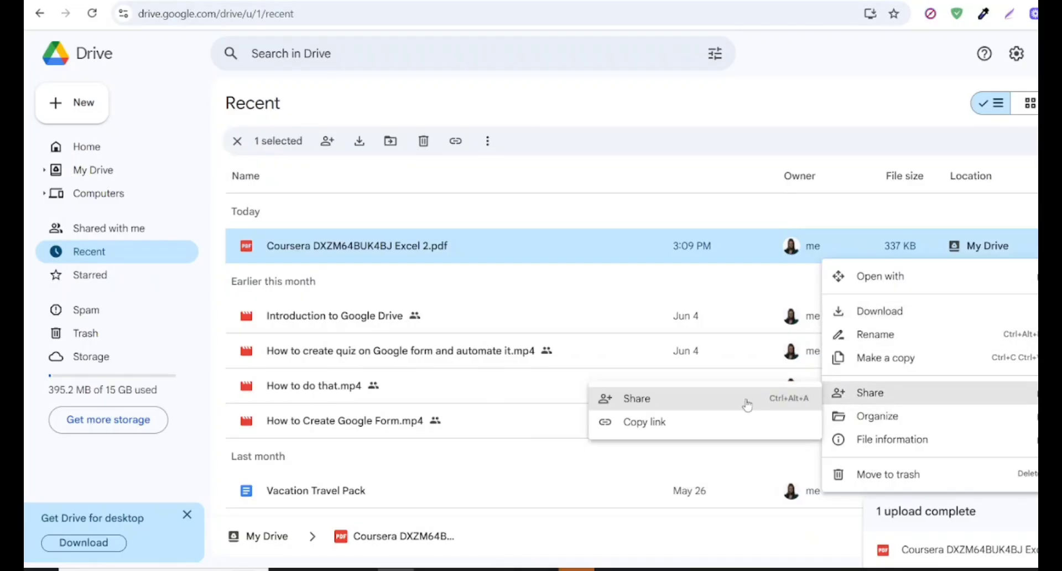
click(726, 399)
click(724, 395)
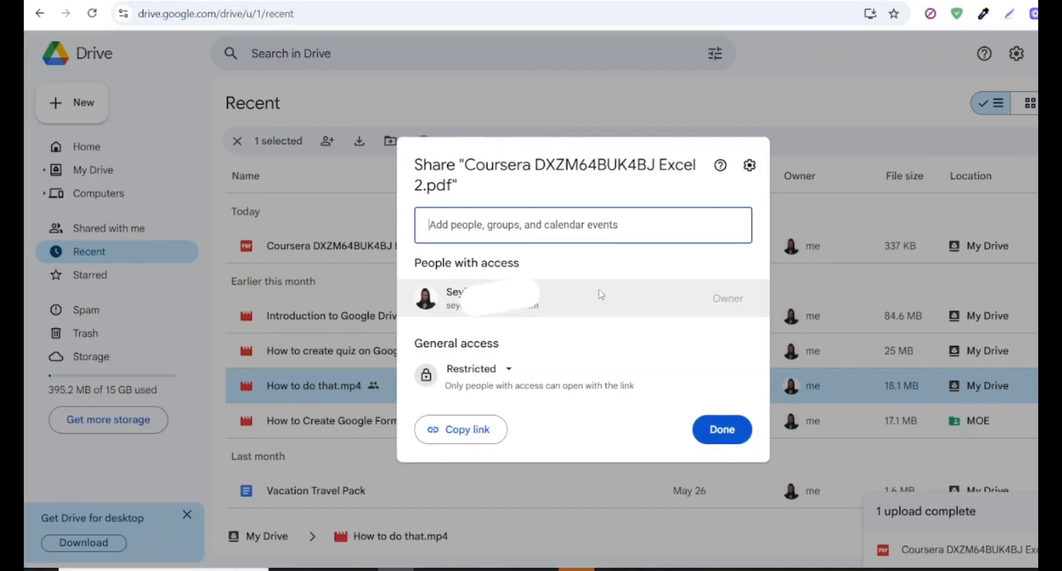
click(508, 370)
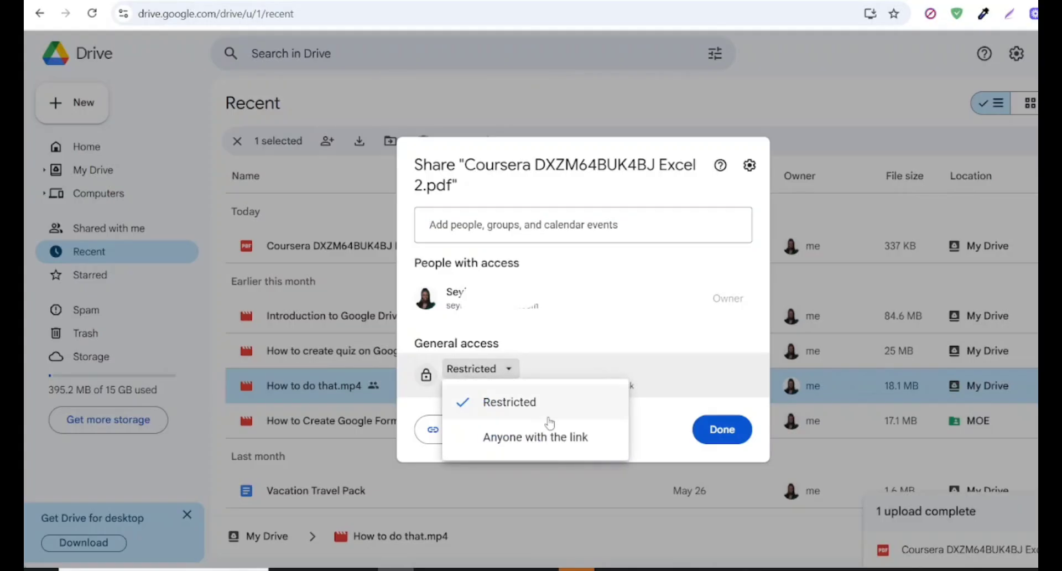
click(552, 442)
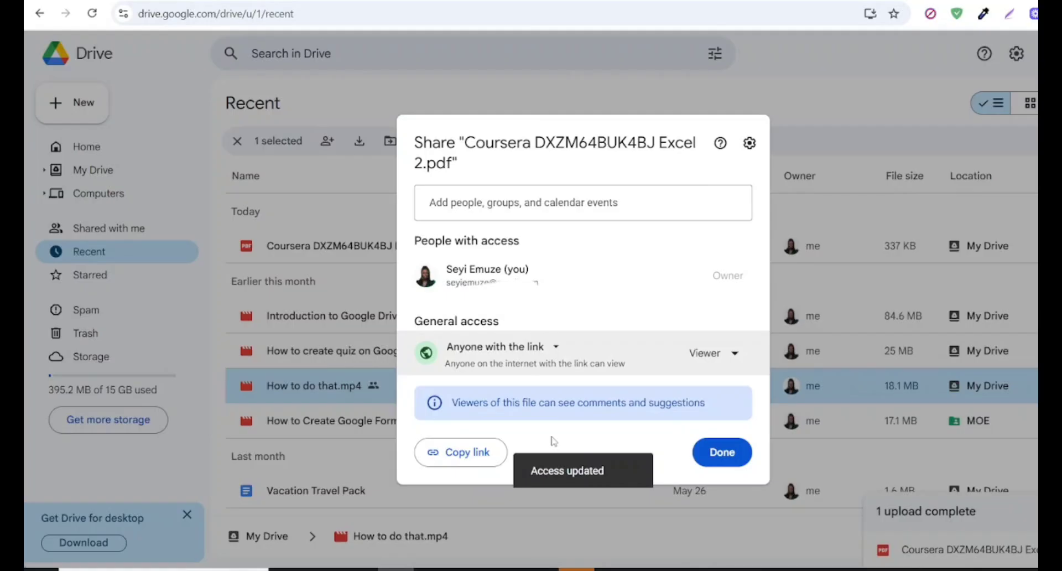
- Copy the certificate's sharing link and paste it as the Credential URL in LinkedIn's license or certification form
click(457, 457)
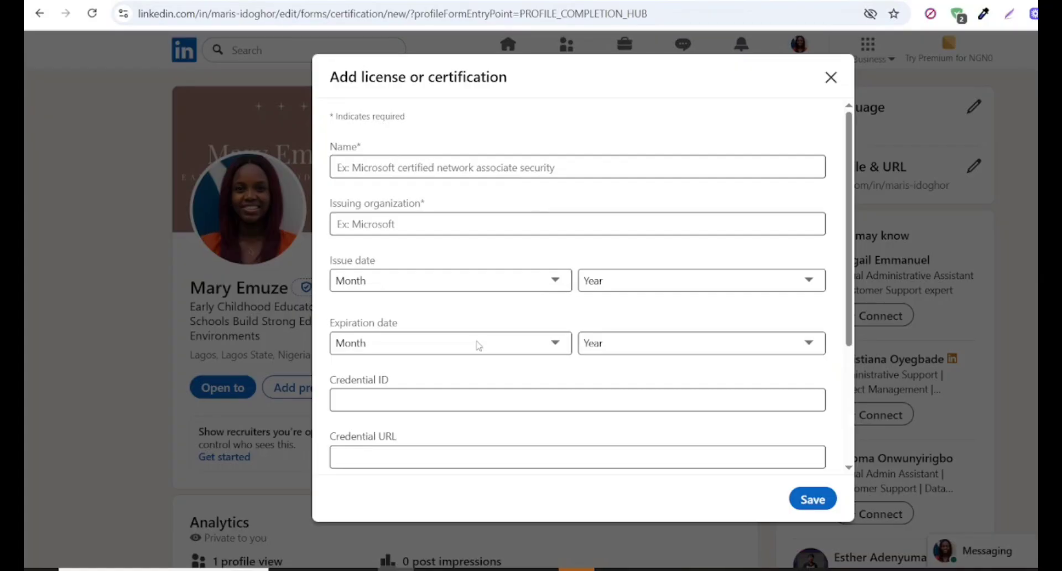
click(360, 449)
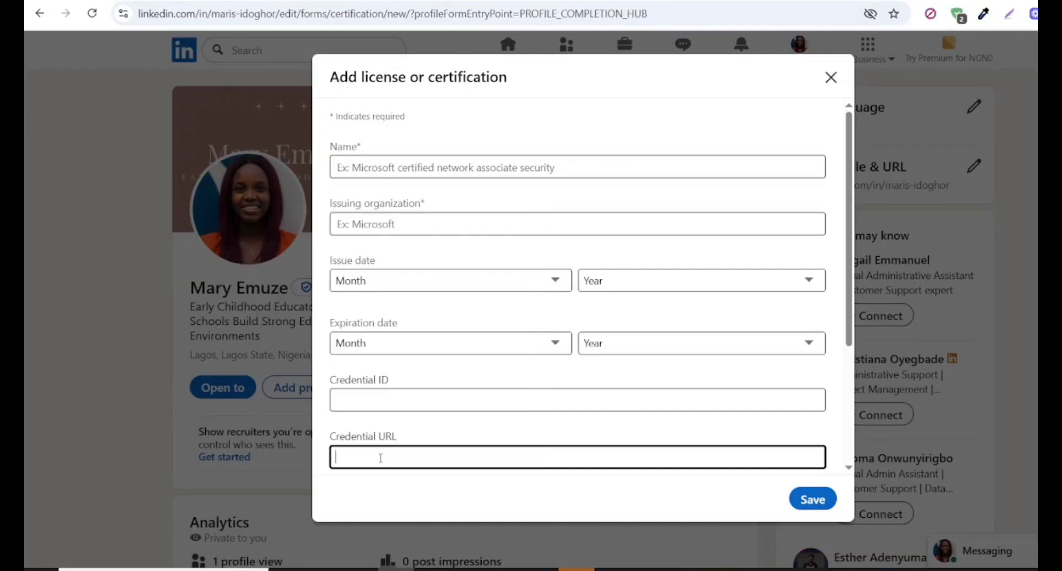
key(ctrl+v)
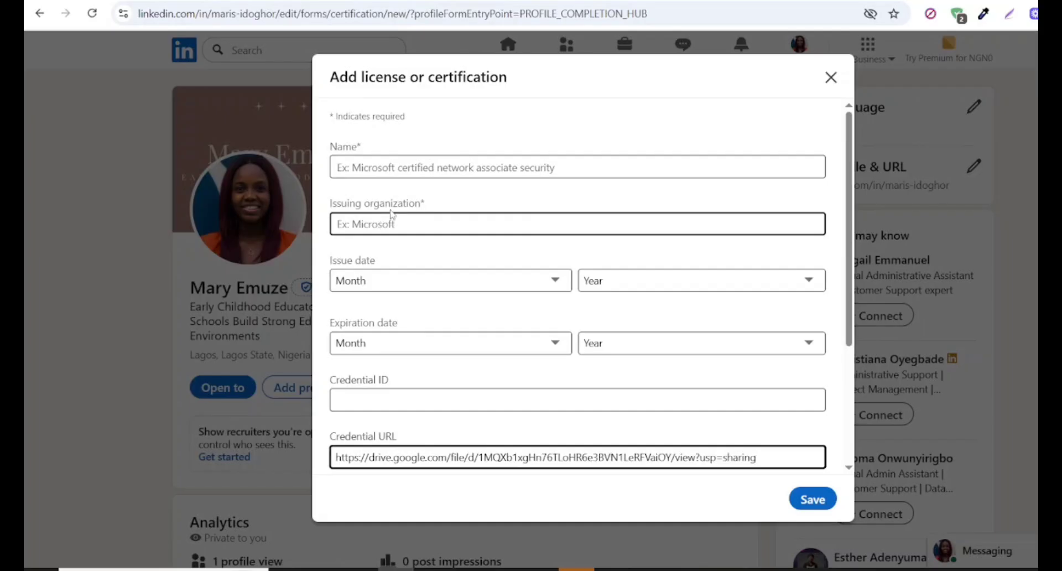
- Name the certification by searching for Microsoft Excel certifications and choosing Microsoft Office Specialist: Excel Certification
click(370, 170)
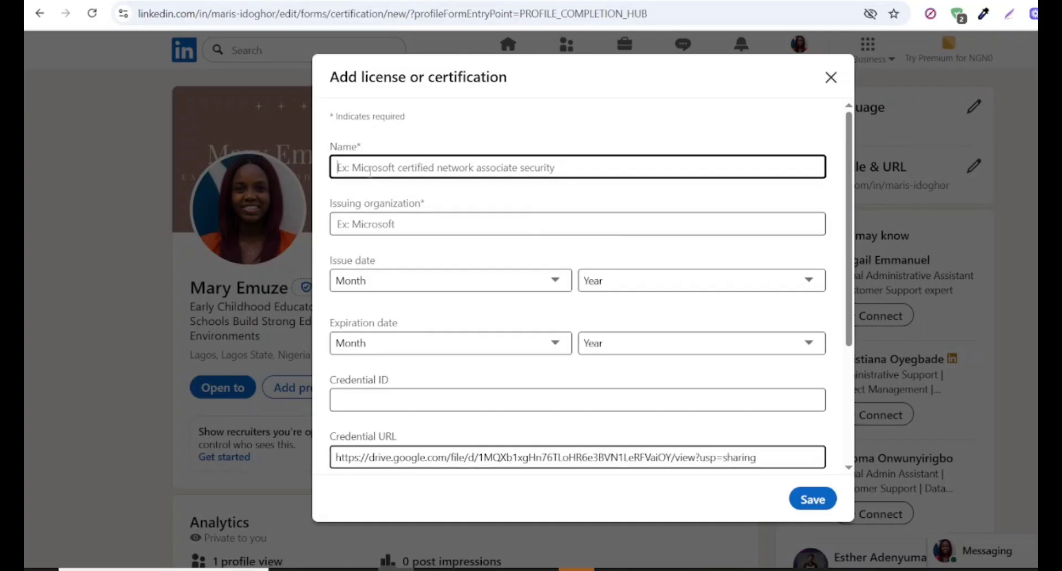
text(Micr)
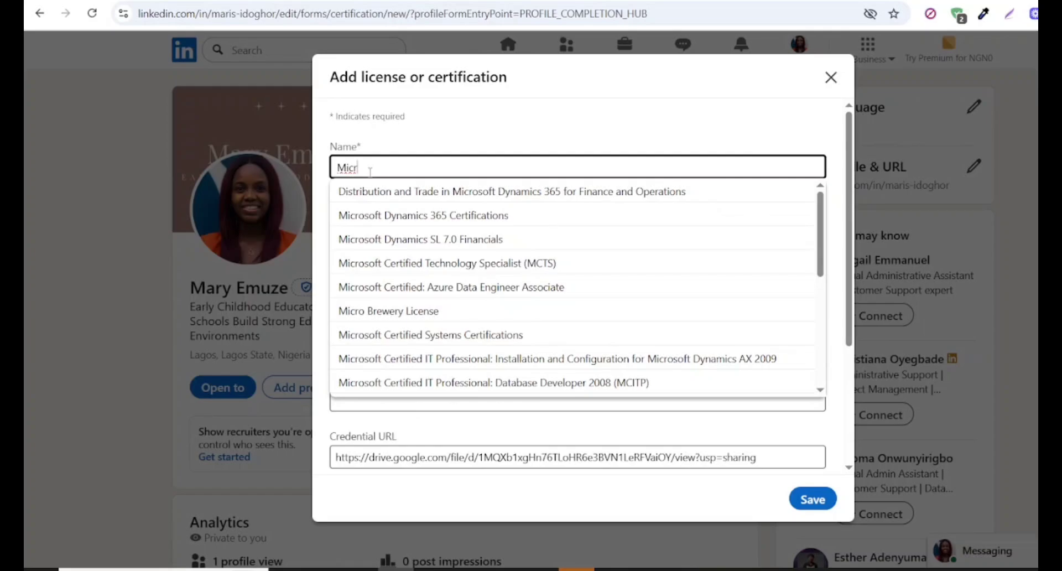
text(oso)
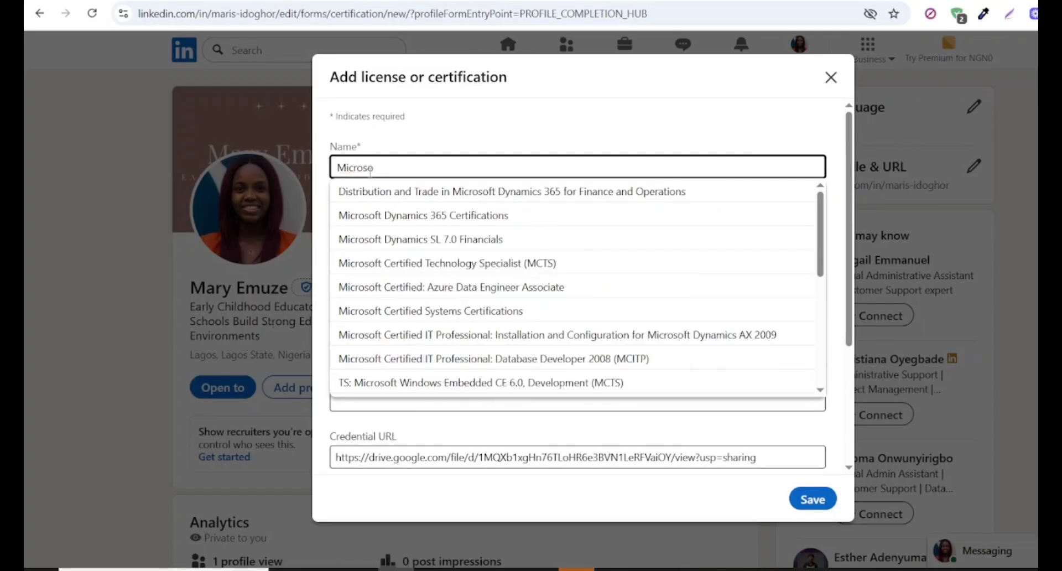
text(ft Excel certifi)
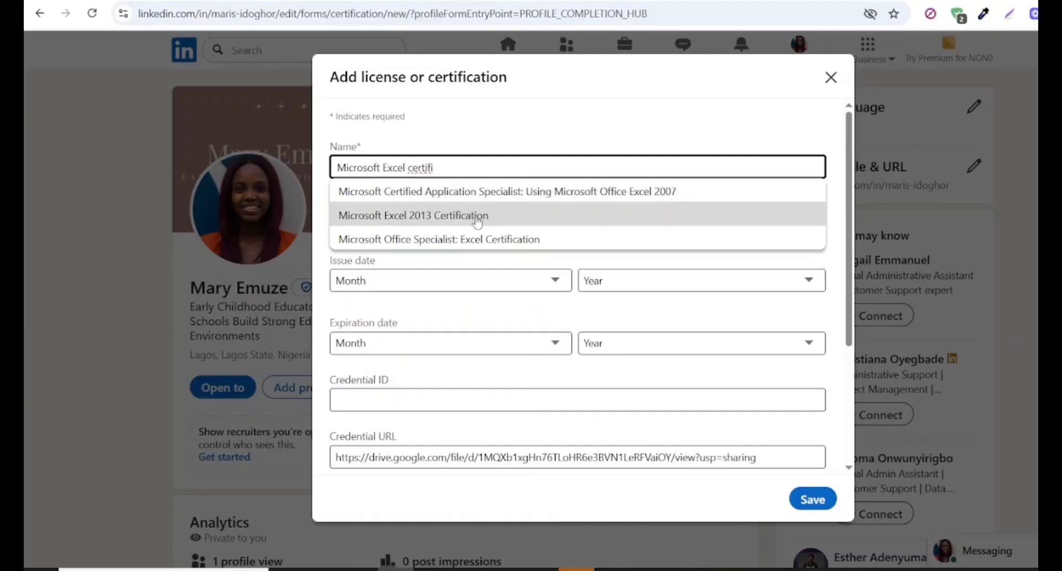
click(481, 241)
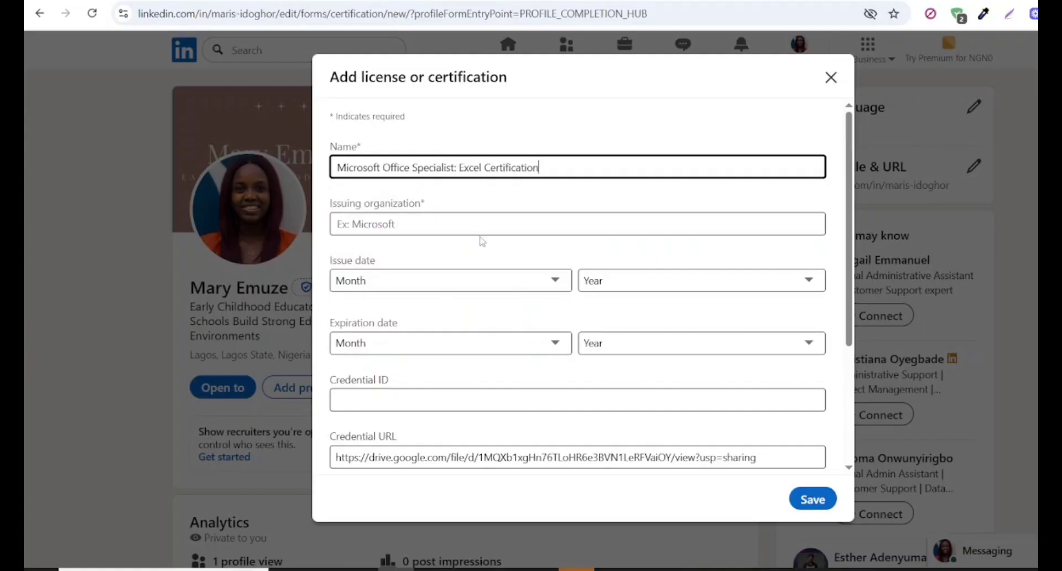
- Set the issuing organization to Coursera Course Certificates
click(399, 227)
text(Courser)
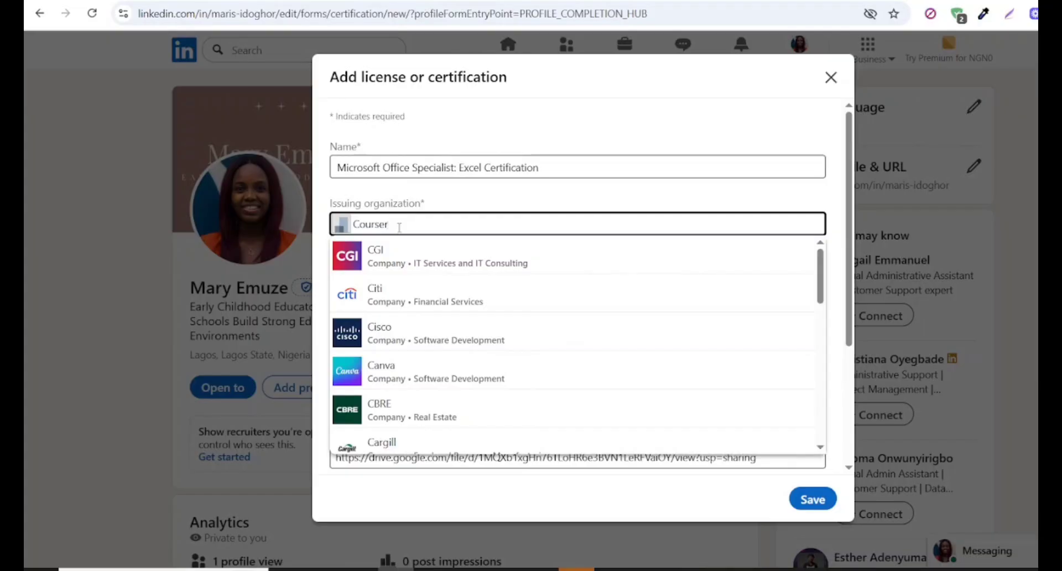
text(a)
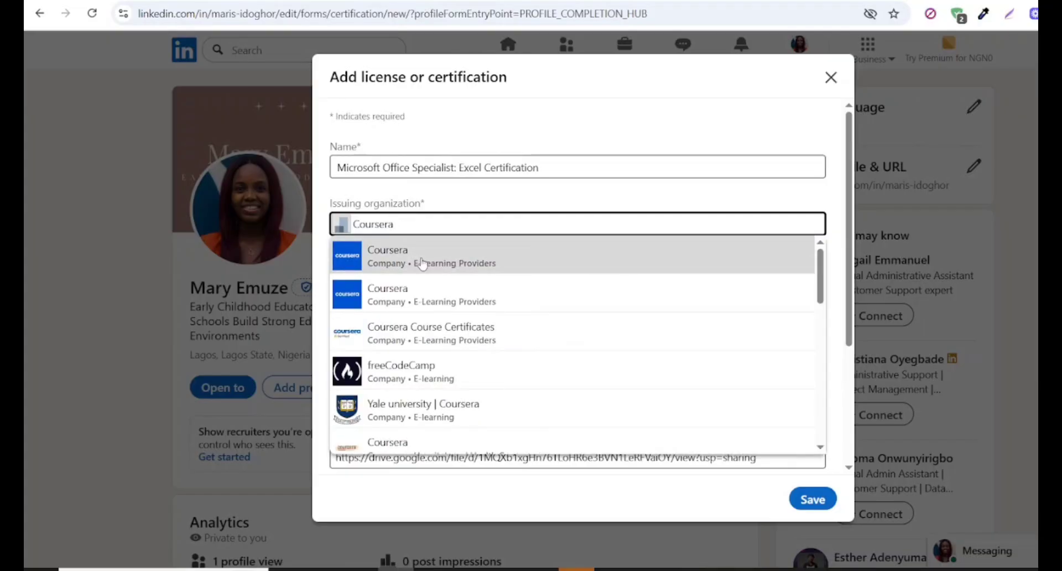
click(429, 340)
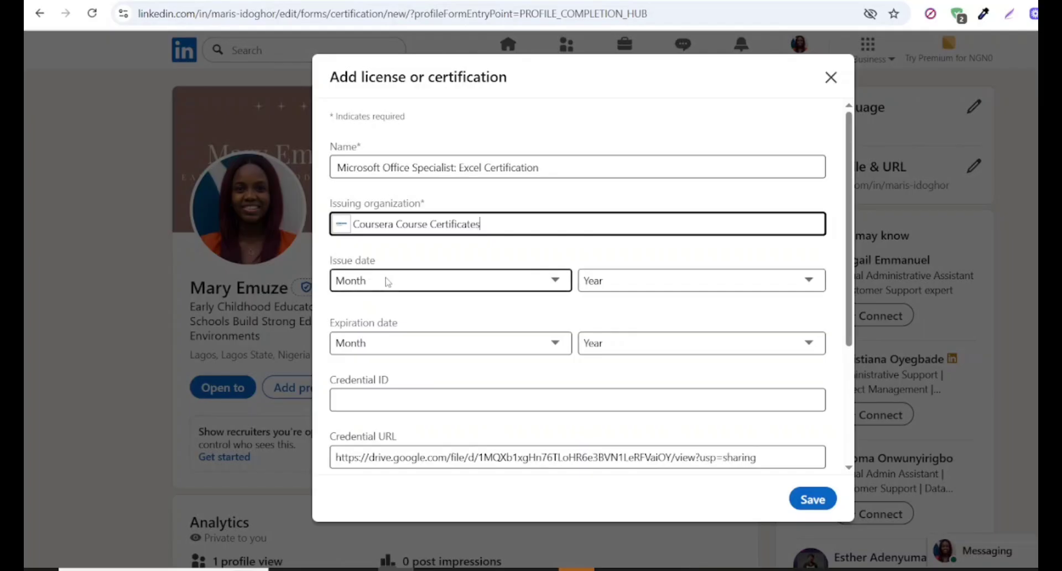
- Set the issue date to January 2024 and save the certification, dismissing the offer to share it with the network
click(556, 283)
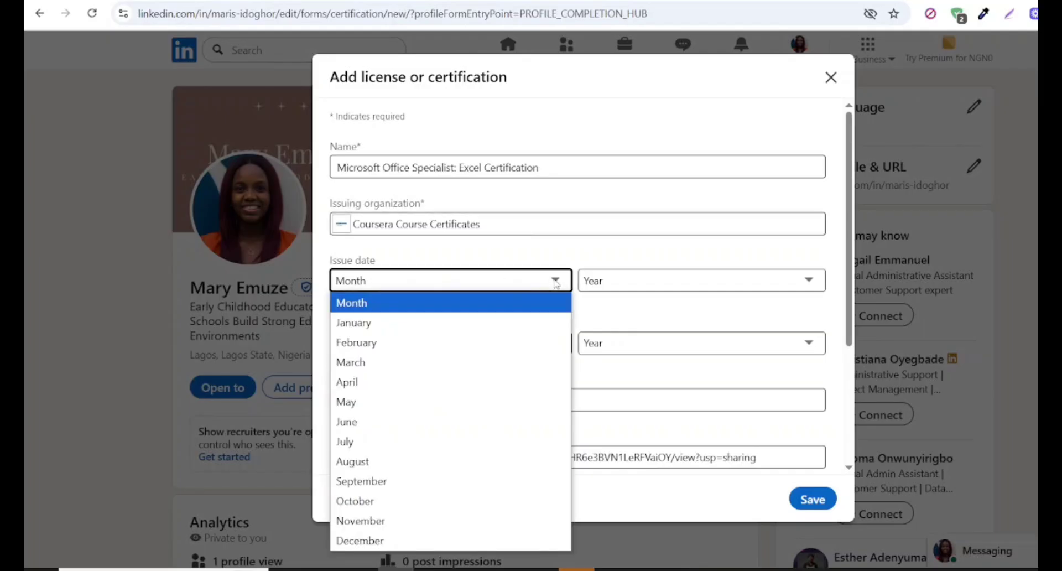
click(418, 321)
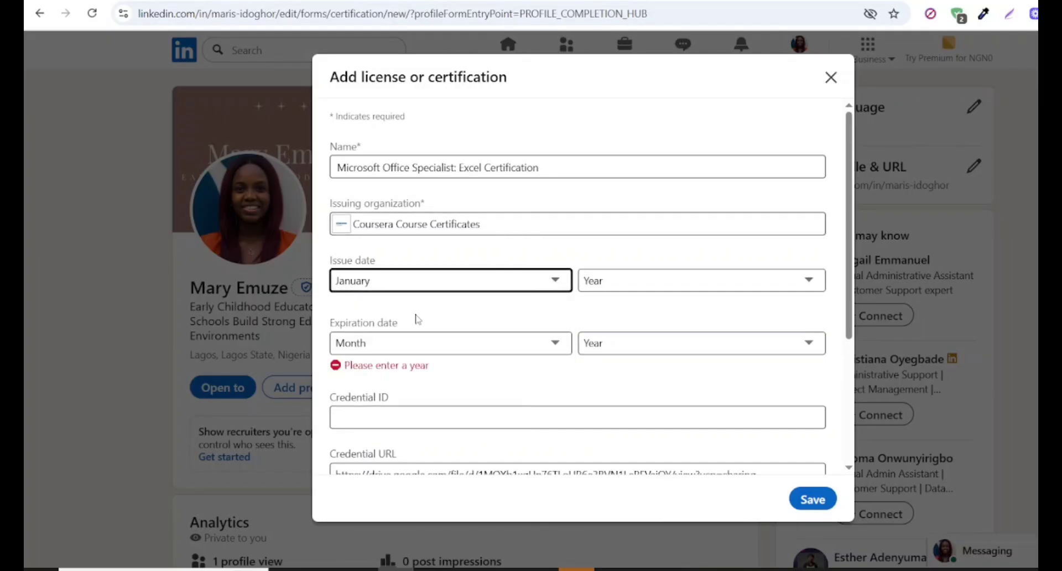
click(809, 283)
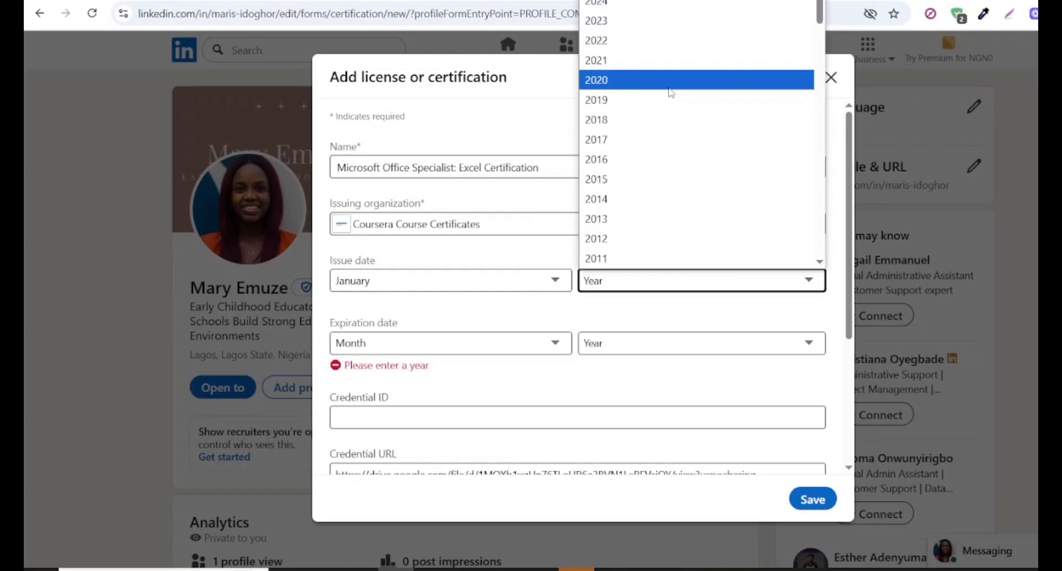
click(653, 7)
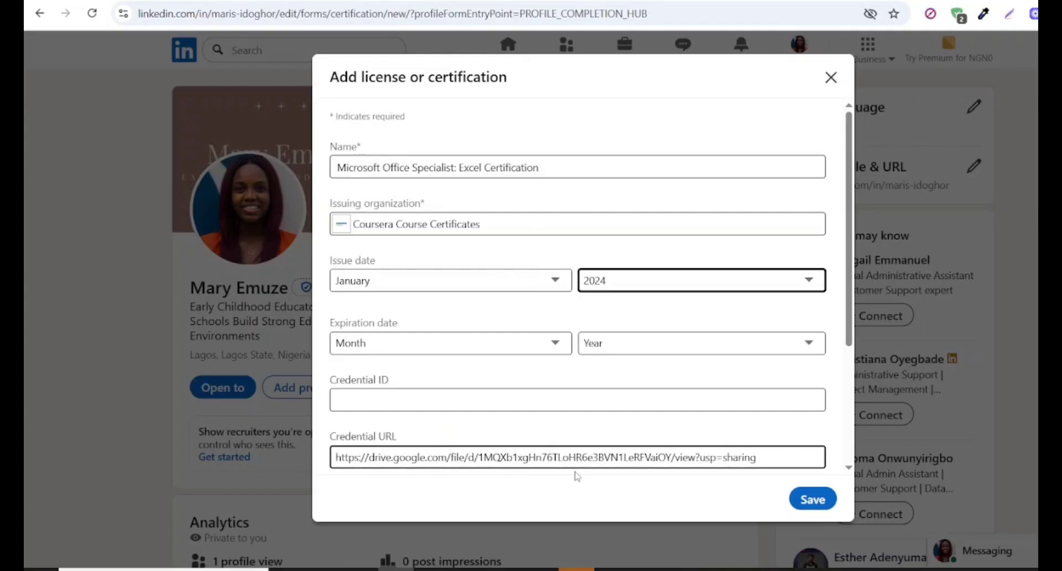
click(814, 502)
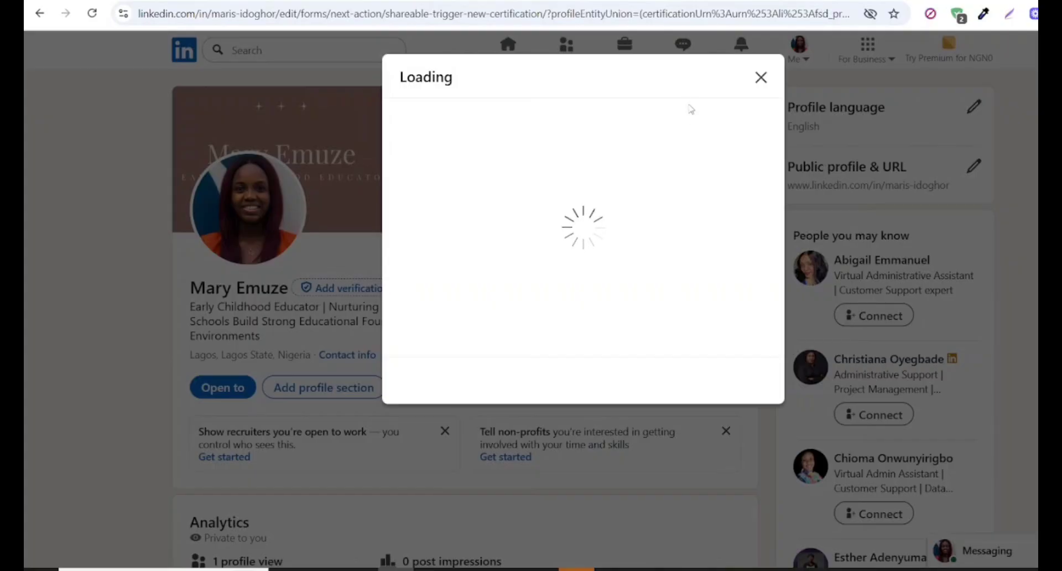
click(761, 79)
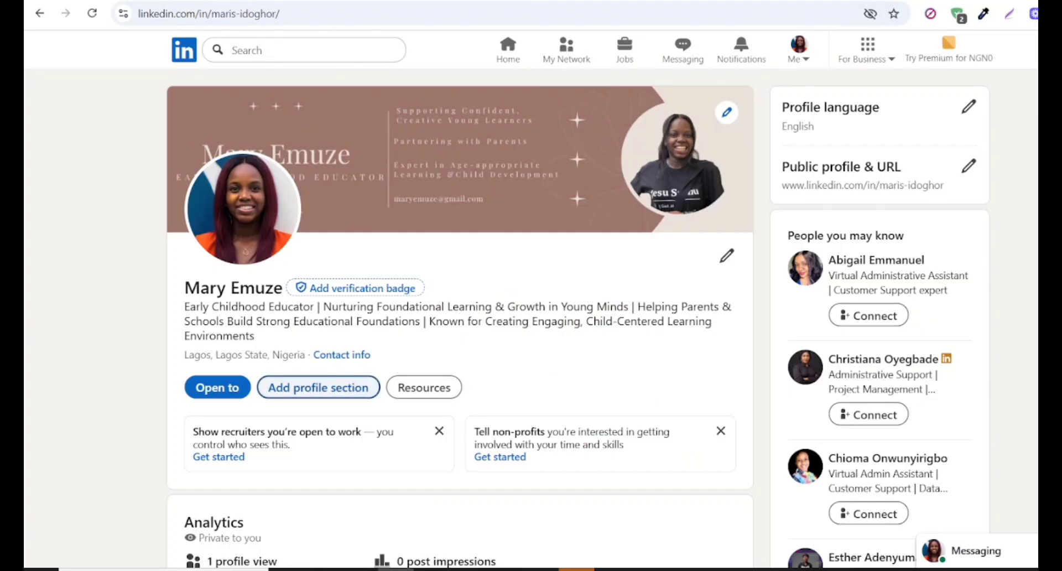
- Show the credential of the new Excel certification on the profile, view the linked certificate, and return to LinkedIn
scroll(531, 321, down, 11)
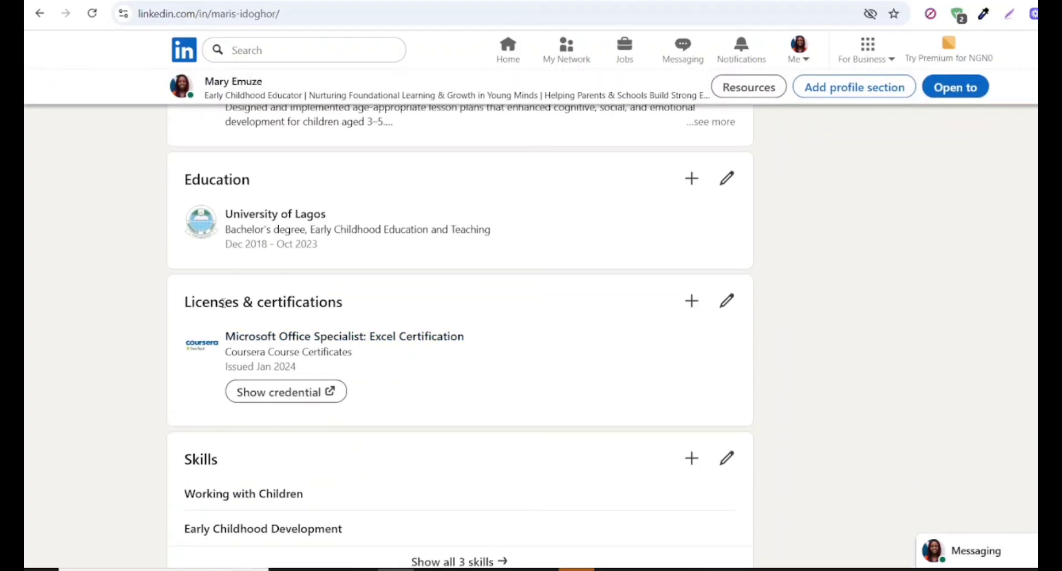
click(310, 396)
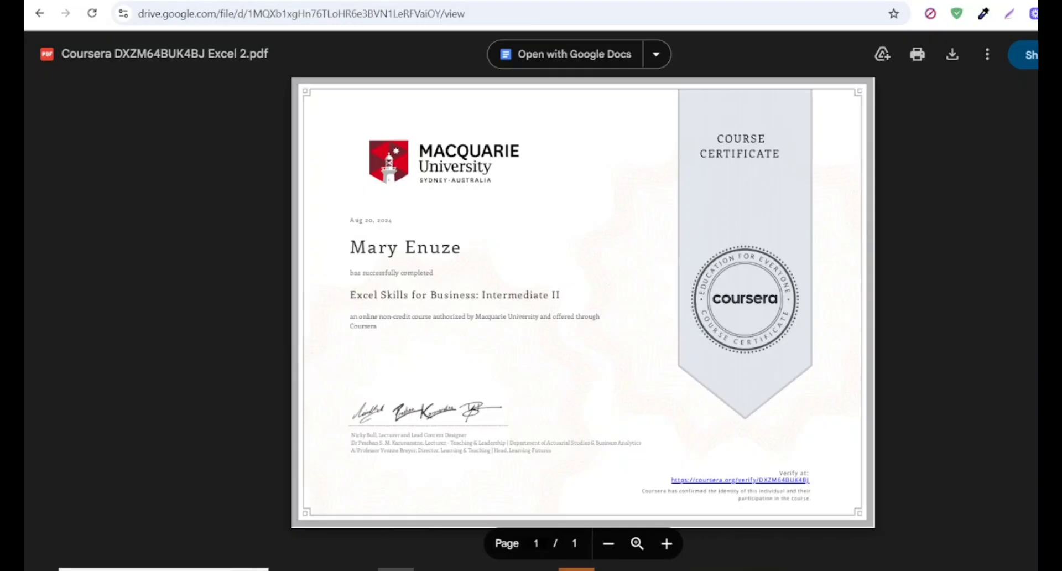
click(553, 0)
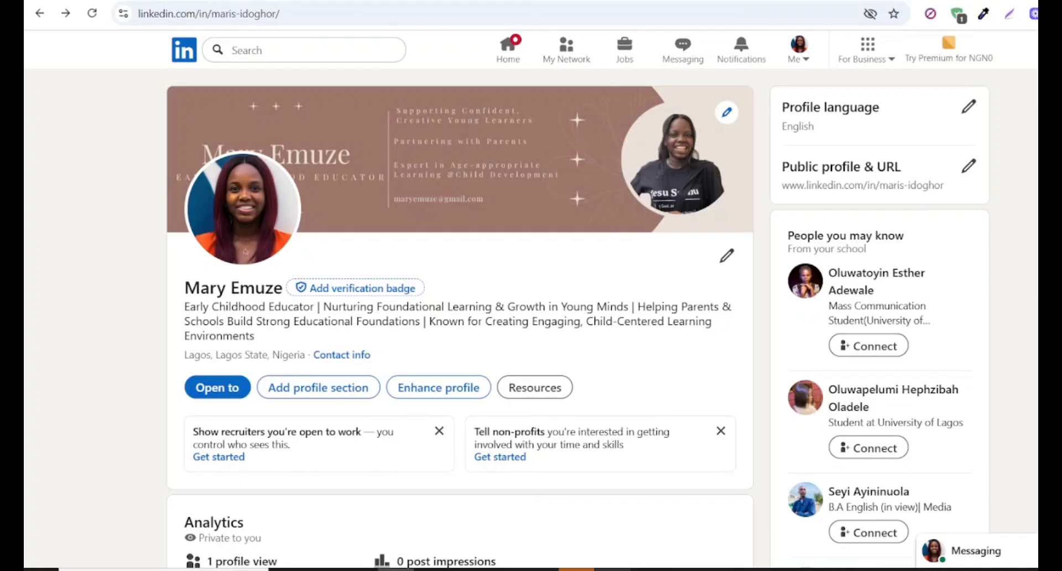
- Add the recommended Featured section to the profile and open its form for adding a link
click(322, 390)
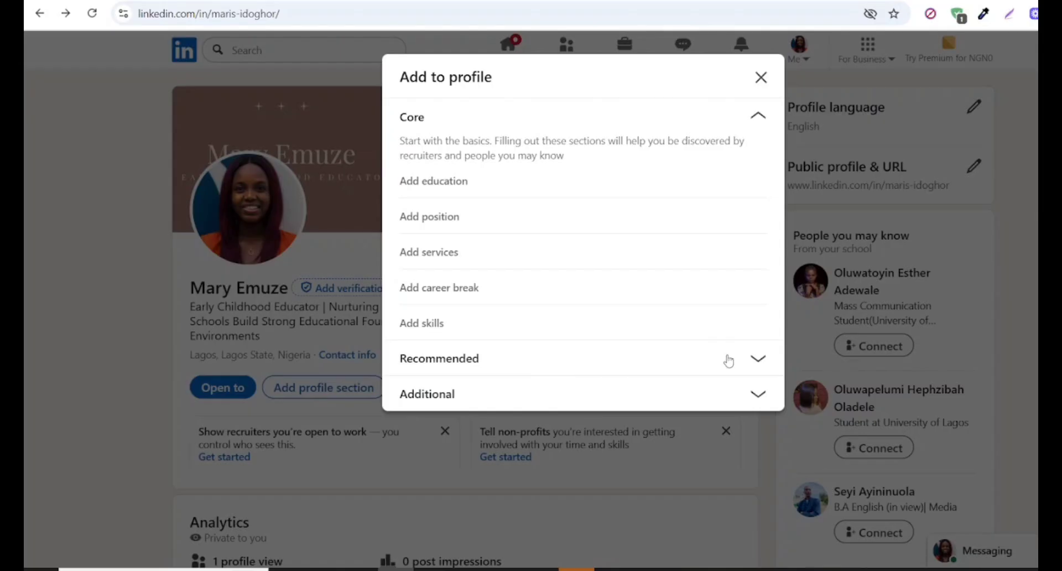
click(758, 359)
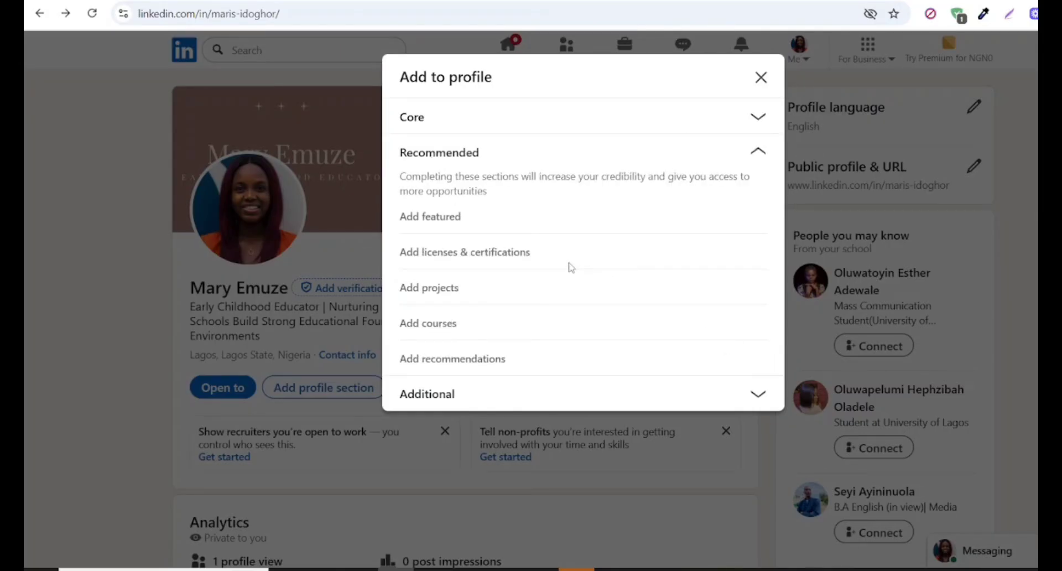
click(441, 219)
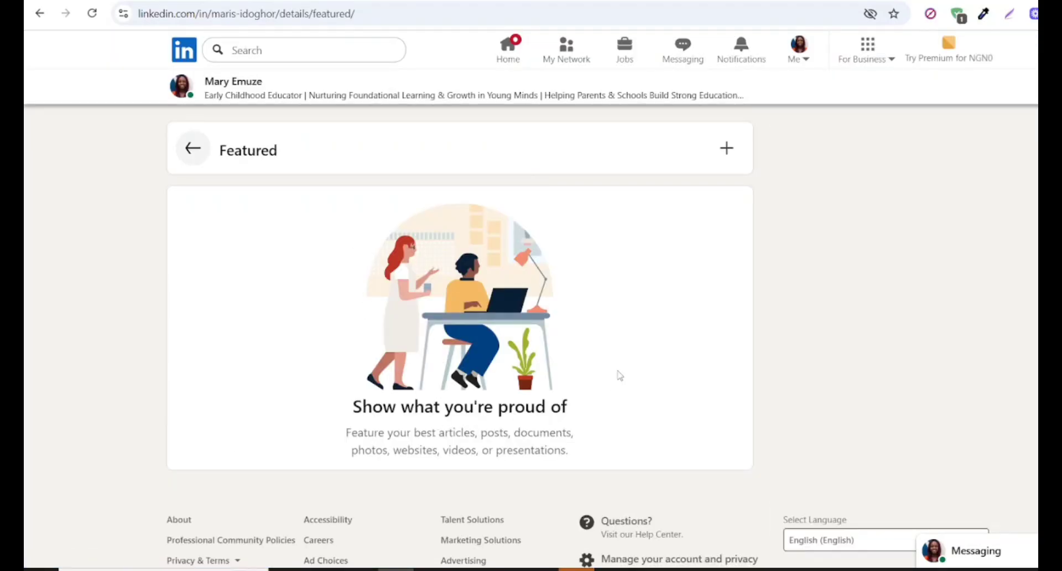
click(728, 148)
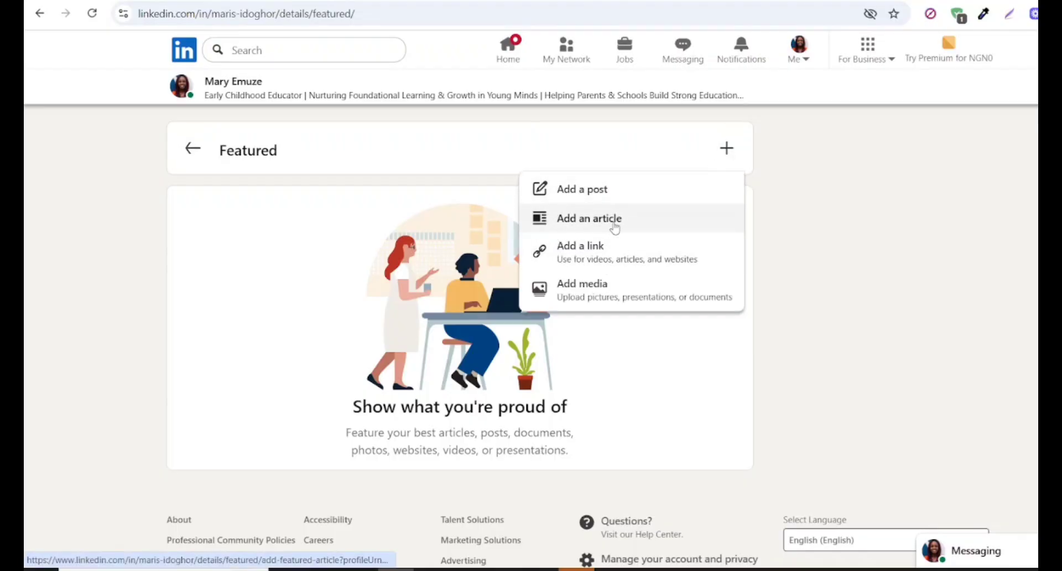
click(598, 254)
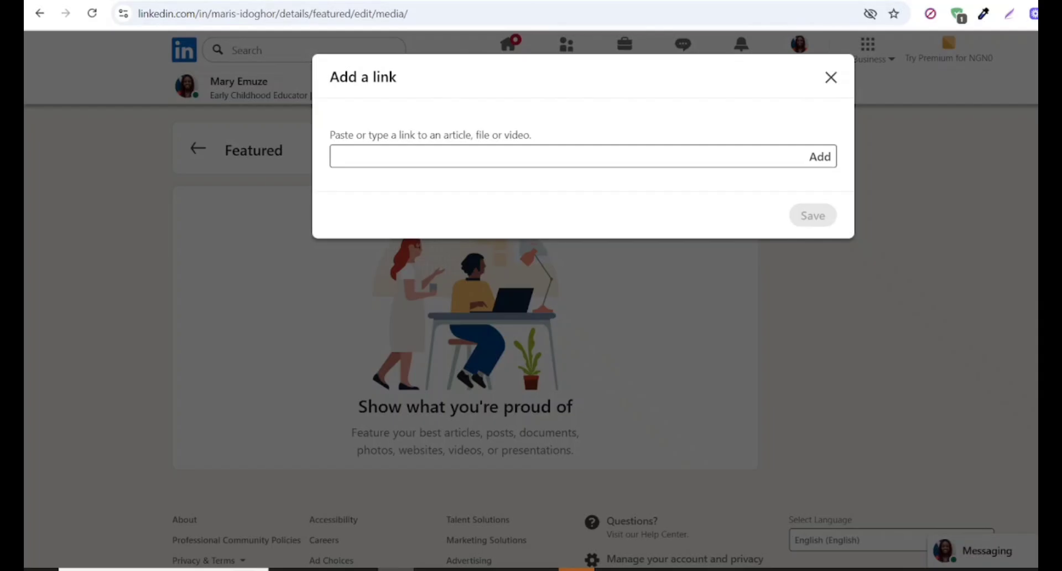
click(204, 1)
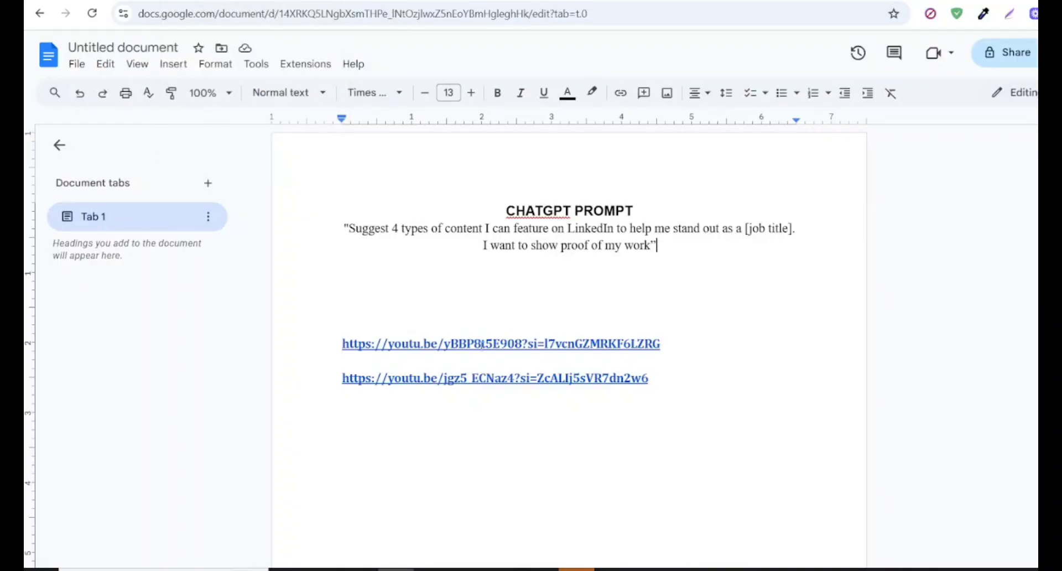
click(666, 344)
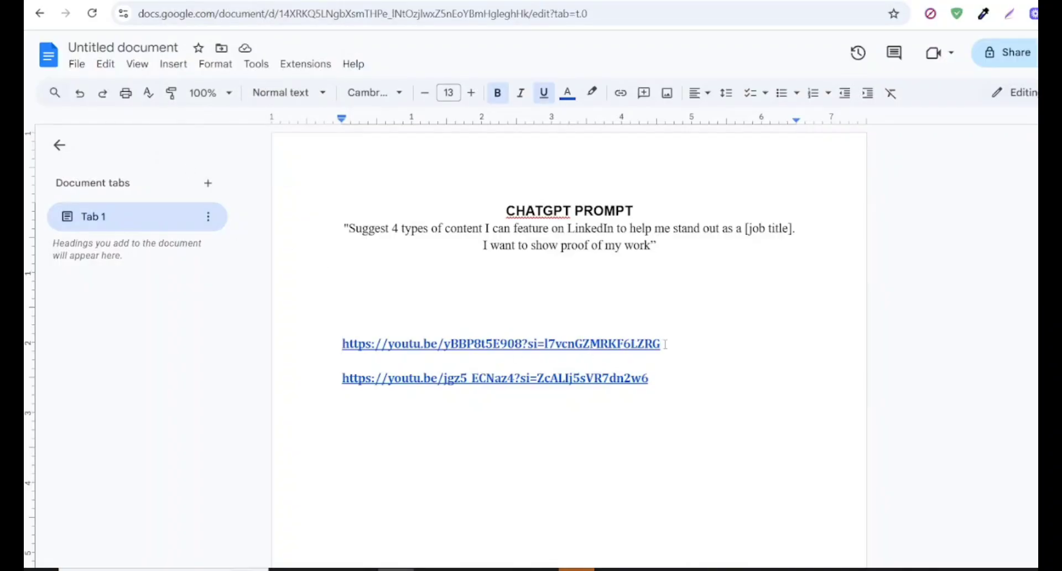
click(495, 344)
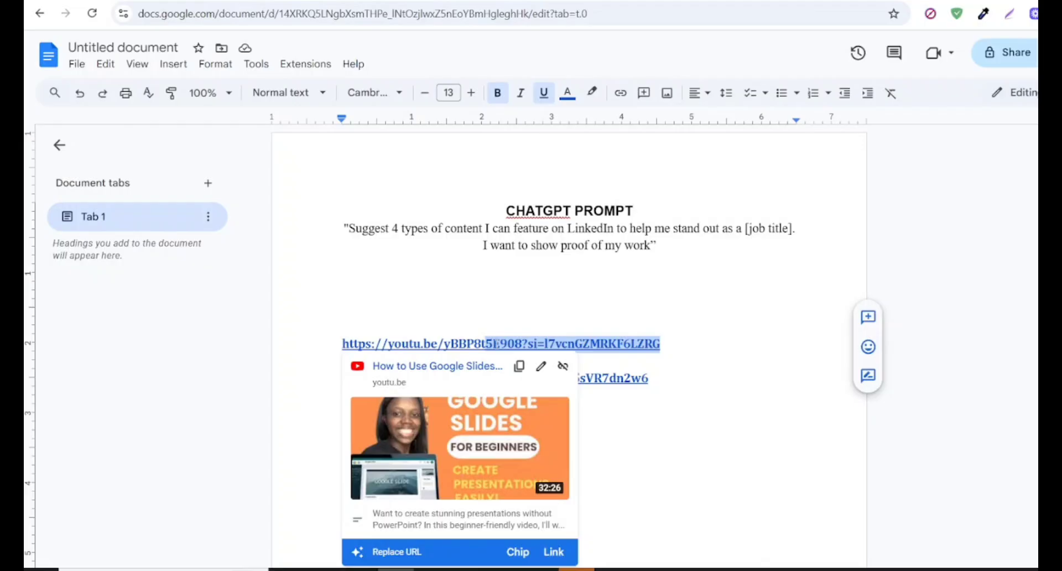
click(519, 365)
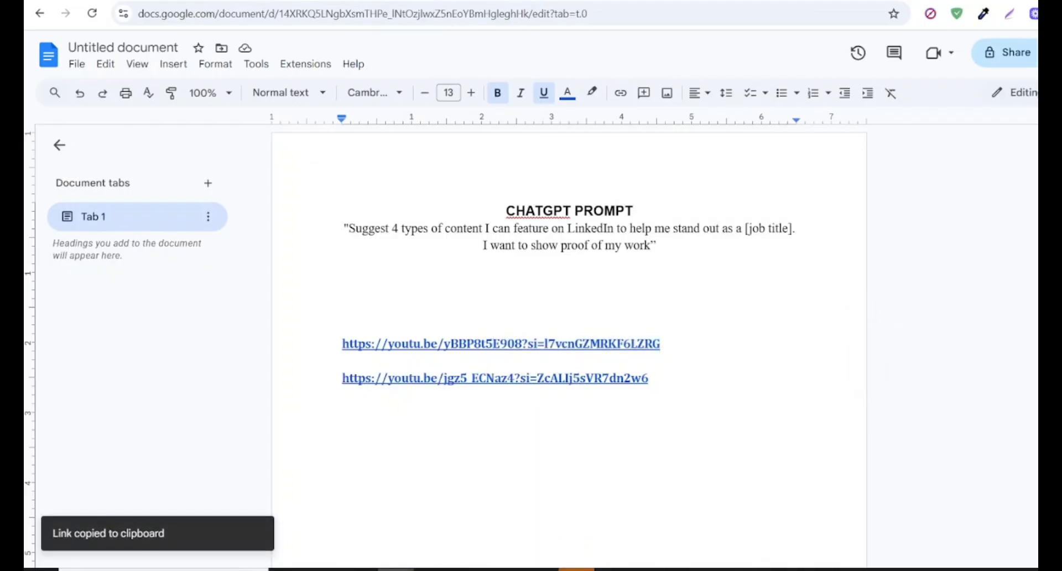
- Return to LinkedIn, add the copied Google Slides video link as a featured item and save it
click(354, 1)
click(443, 157)
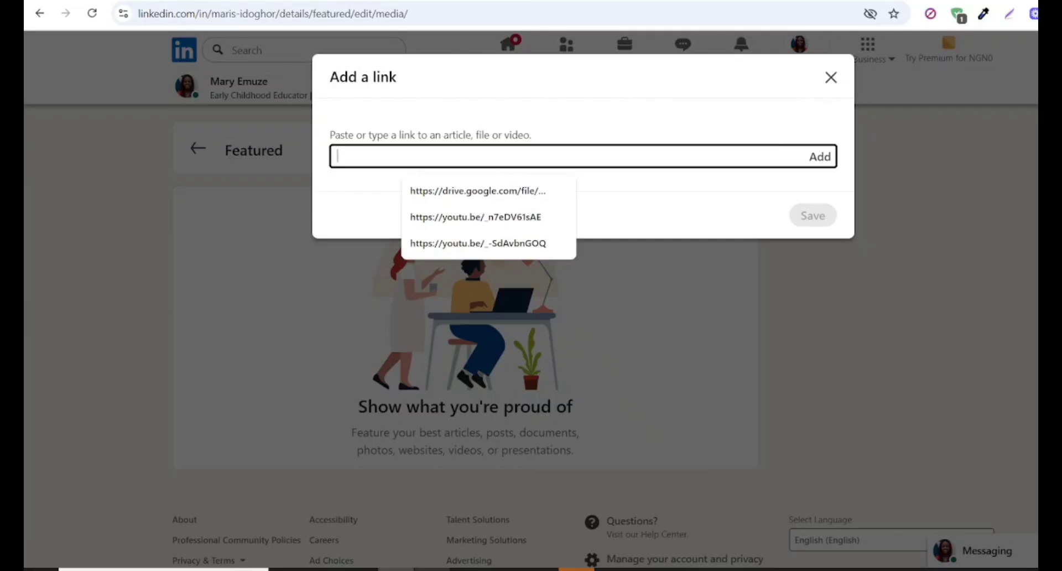
mouse_move(396, 569)
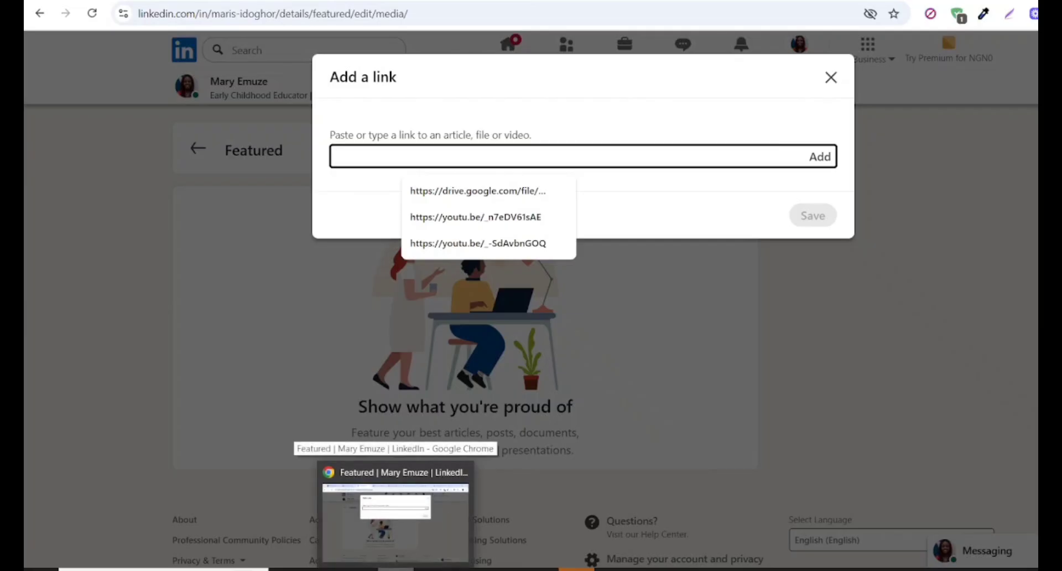
key(ctrl+v)
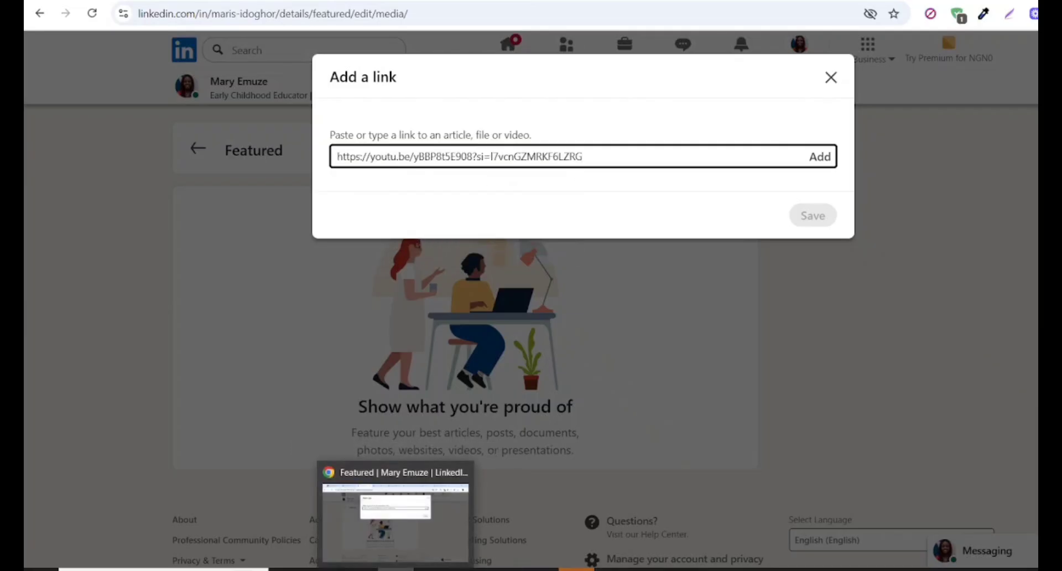
click(818, 162)
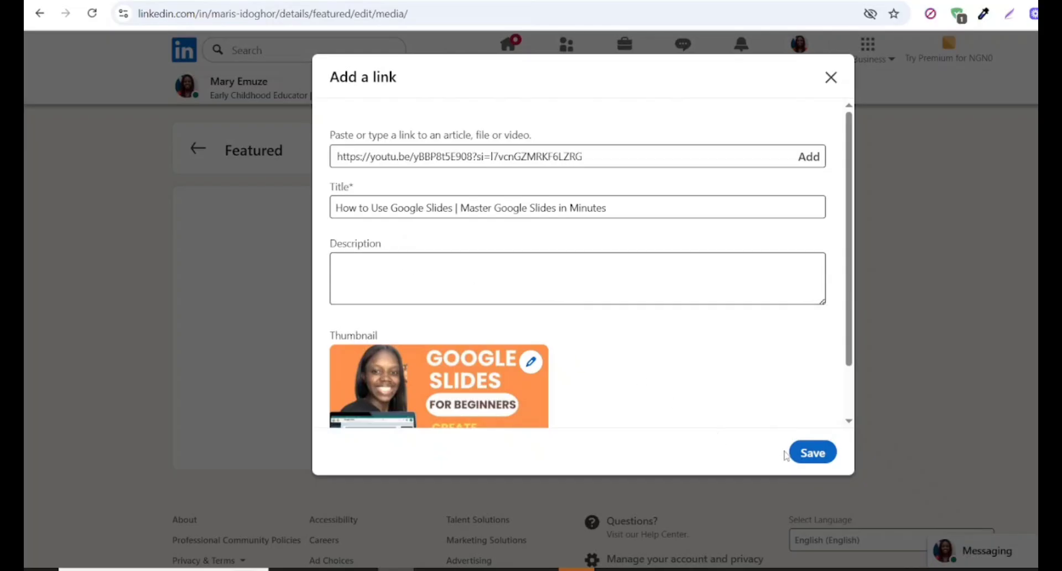
click(810, 456)
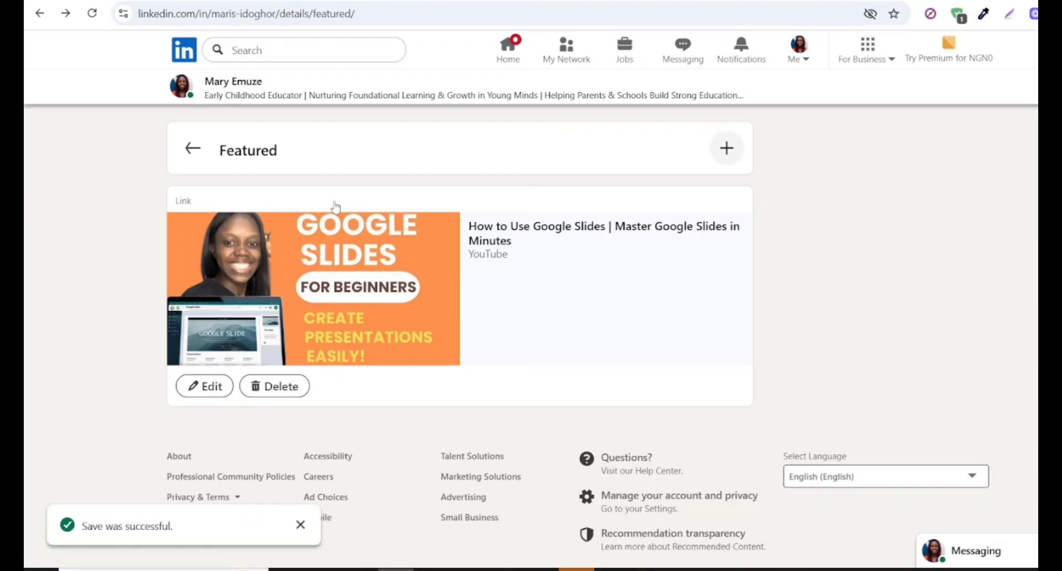
- Go back to the main profile page and check how the Featured section displays the video link
click(207, 160)
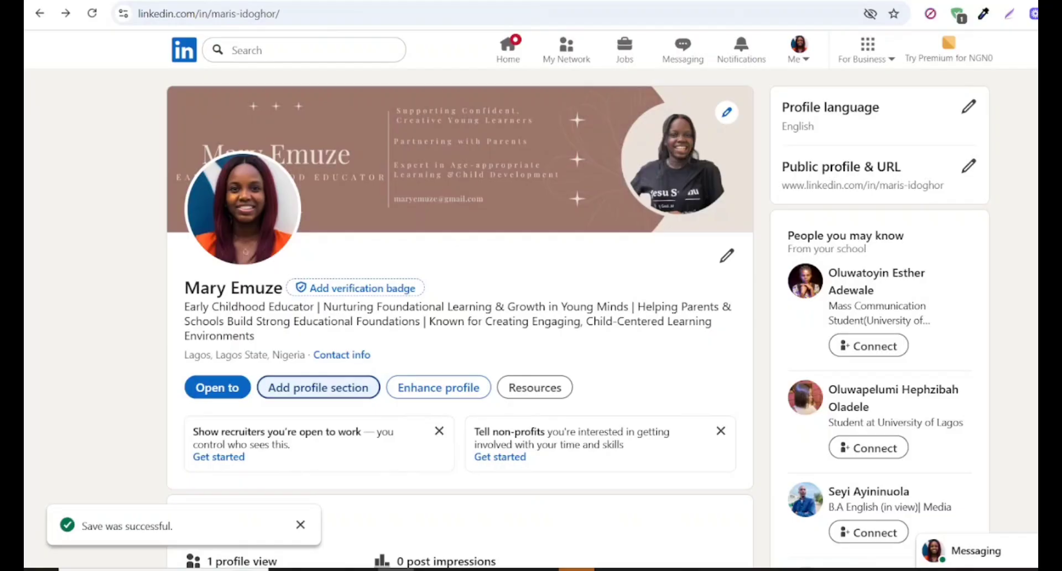
scroll(459, 318, down, 10)
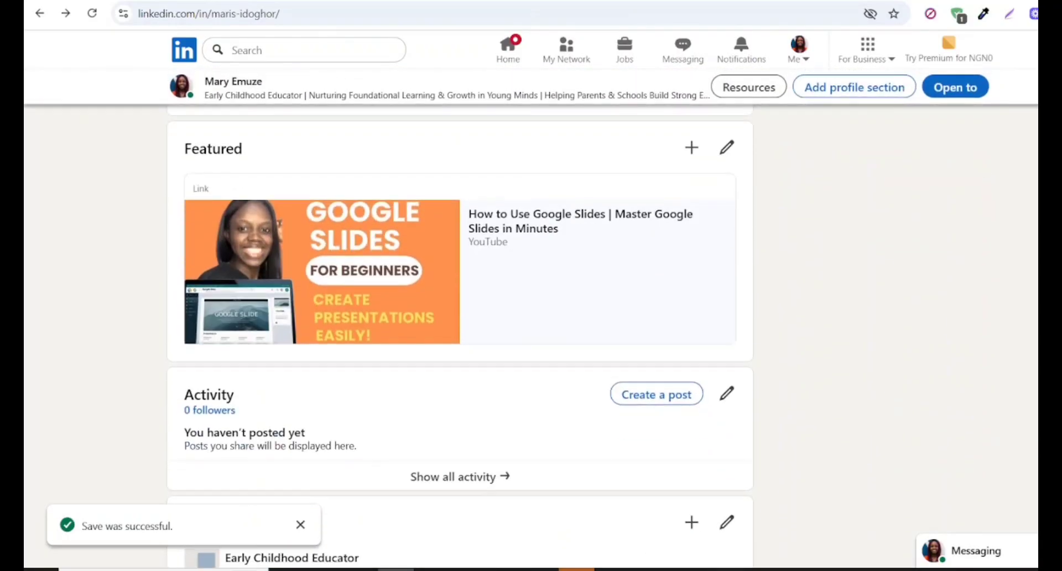
scroll(608, 227, up, 2)
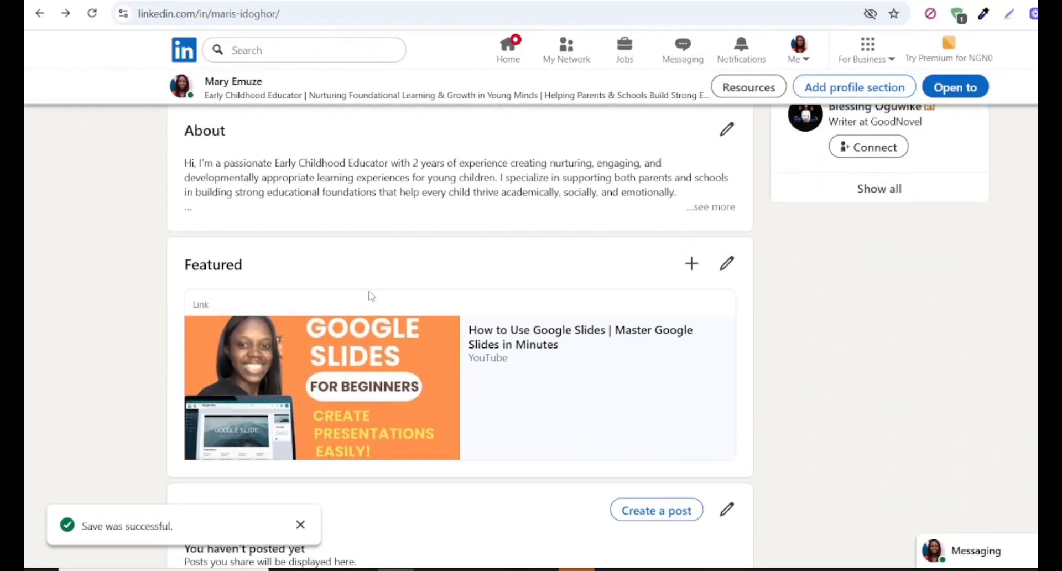
scroll(573, 381, up, 10)
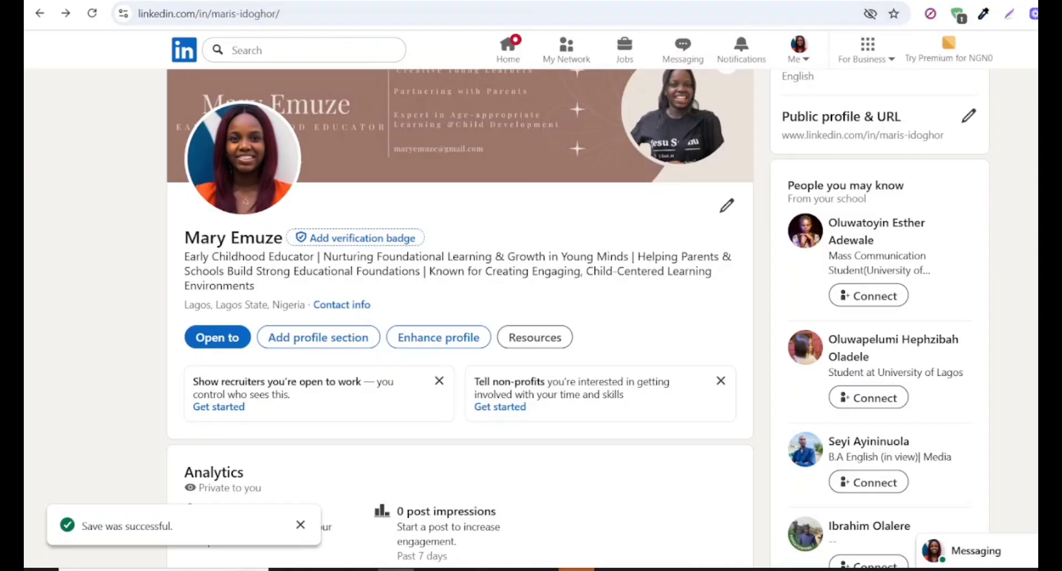
- Read the ChatGPT prompt and example recommendation request in the Google Docs document, and return to the LinkedIn profile
click(221, 2)
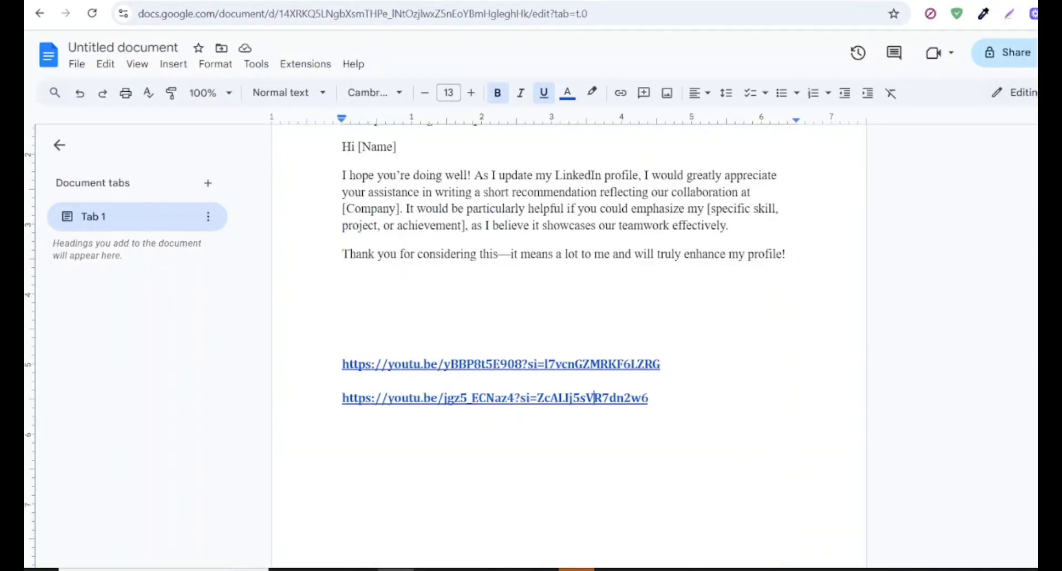
scroll(476, 326, up, 4)
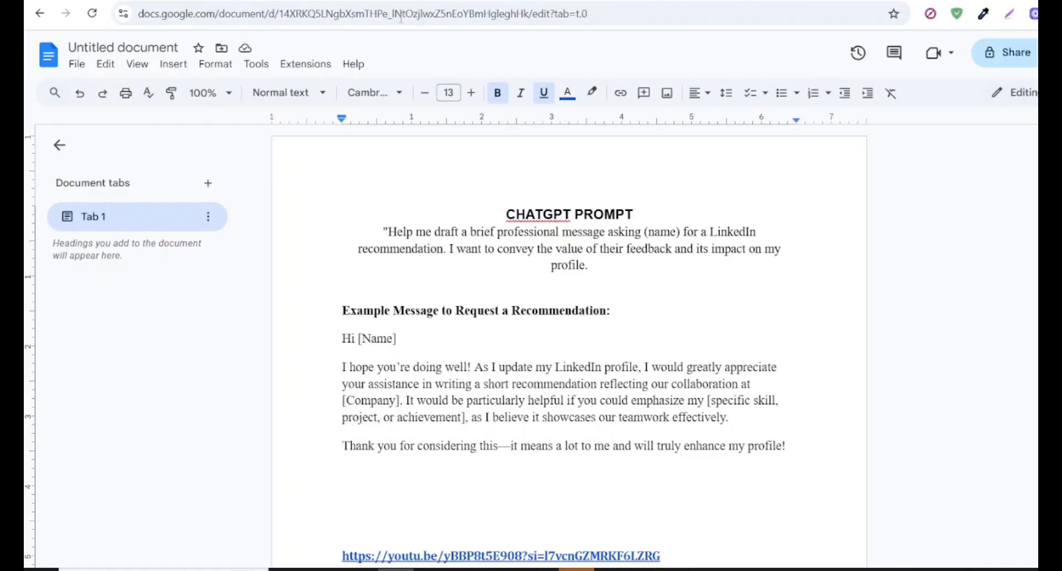
click(337, 1)
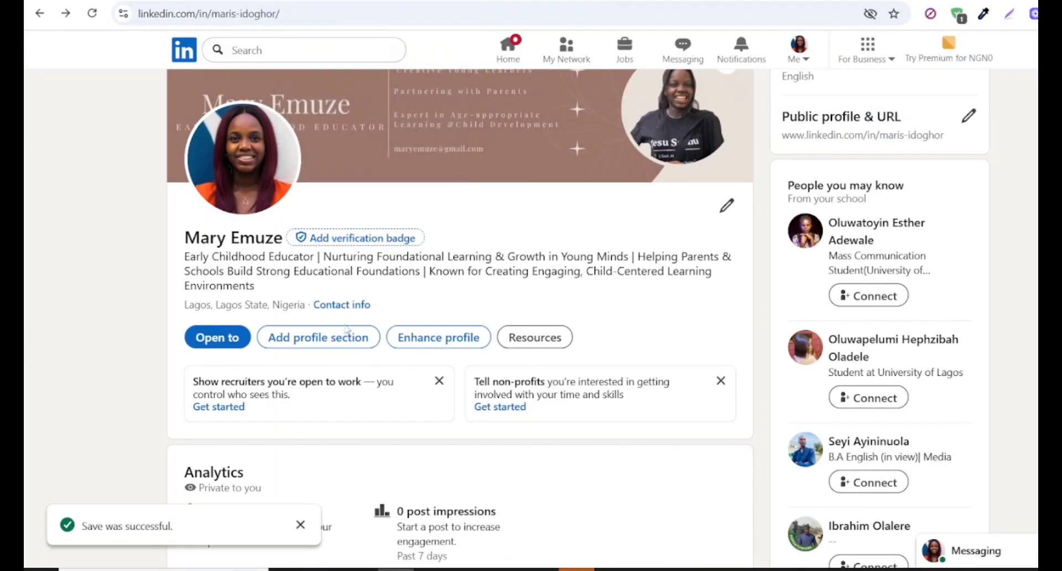
- Try to ask for a recommendation from the recommended profile sections by entering the person's full name, and discard the request
click(317, 338)
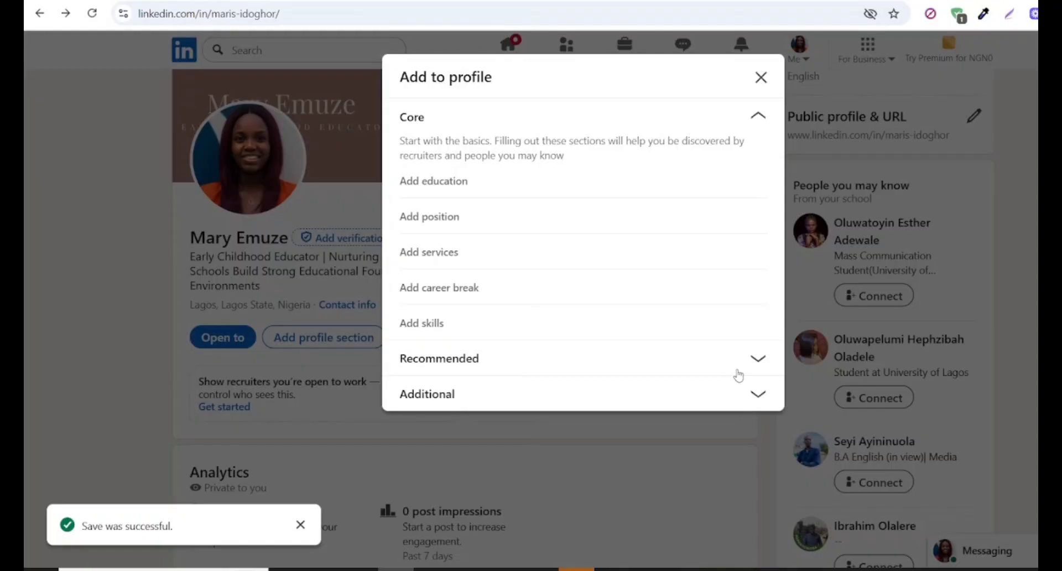
click(758, 359)
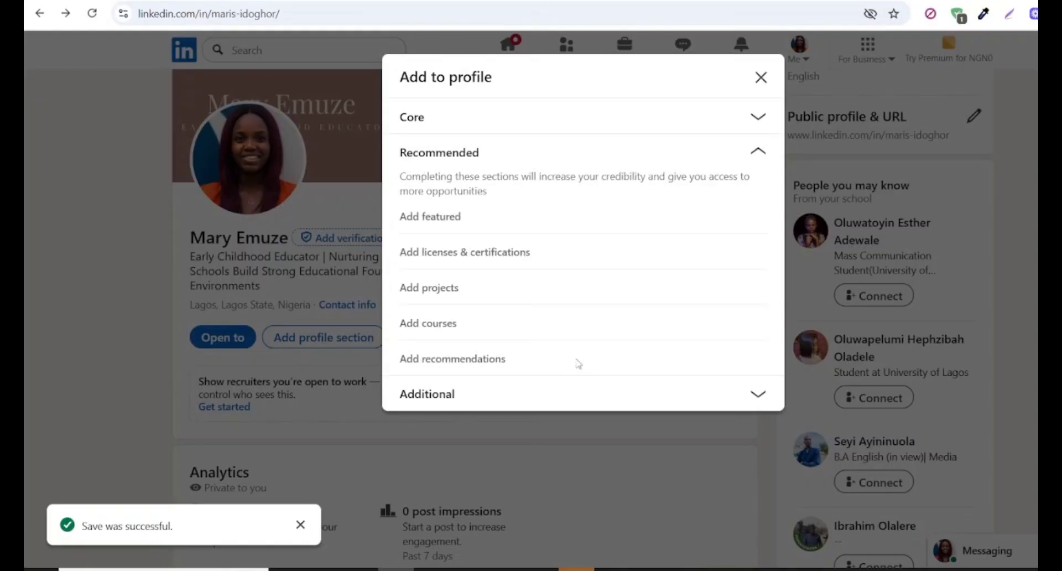
click(505, 360)
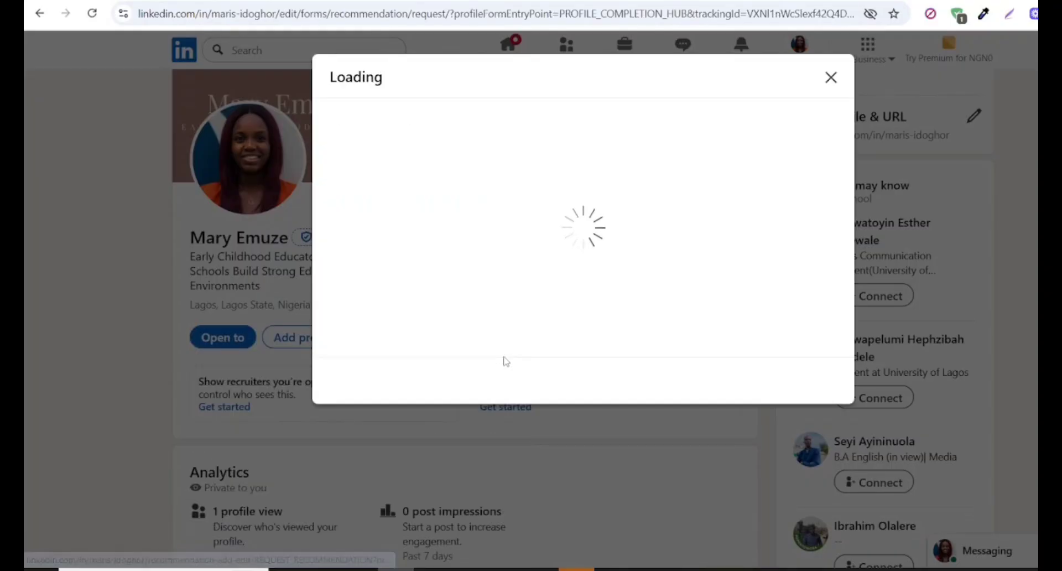
click(387, 216)
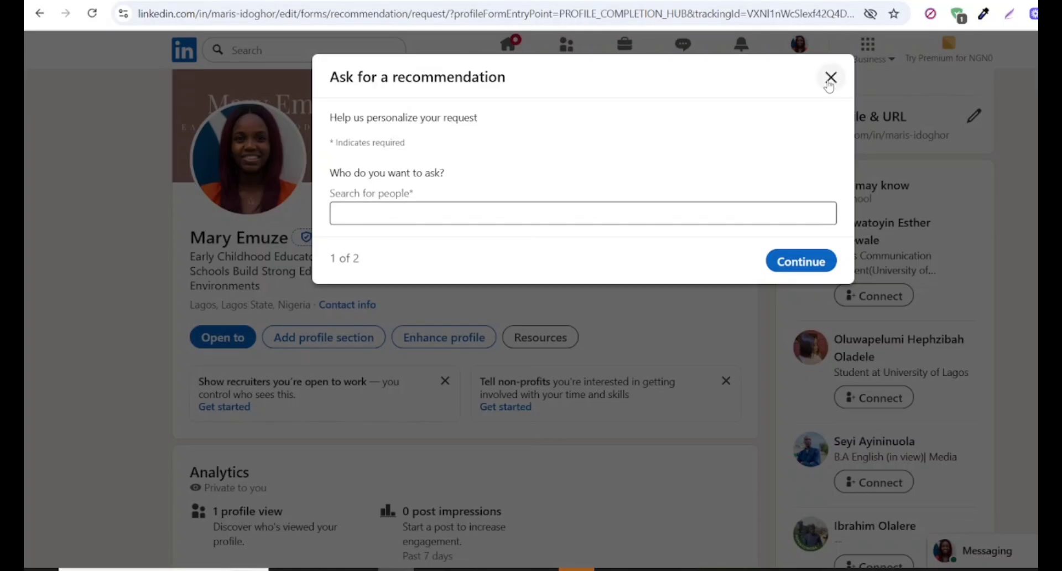
click(398, 212)
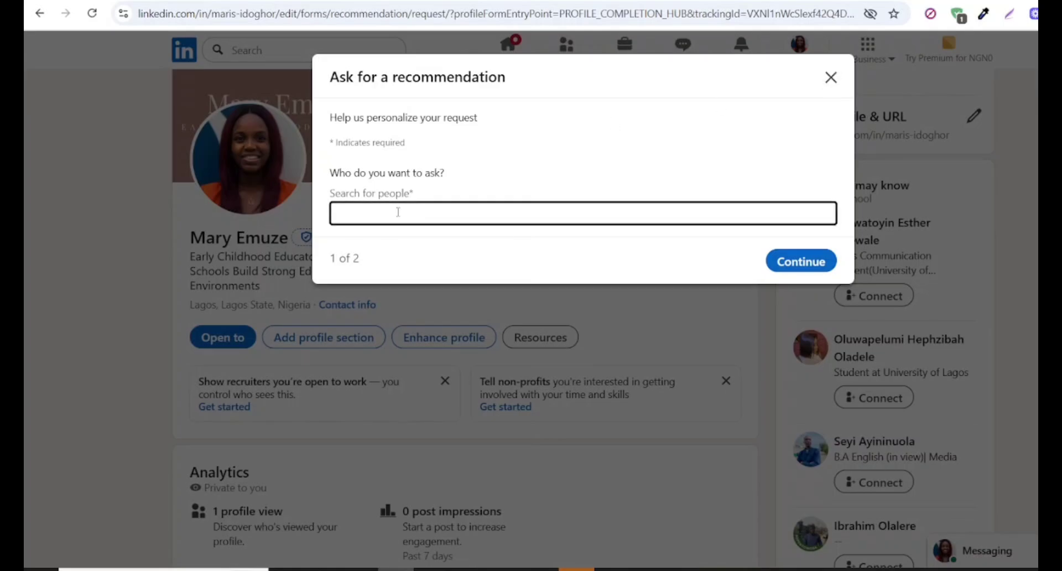
click(790, 264)
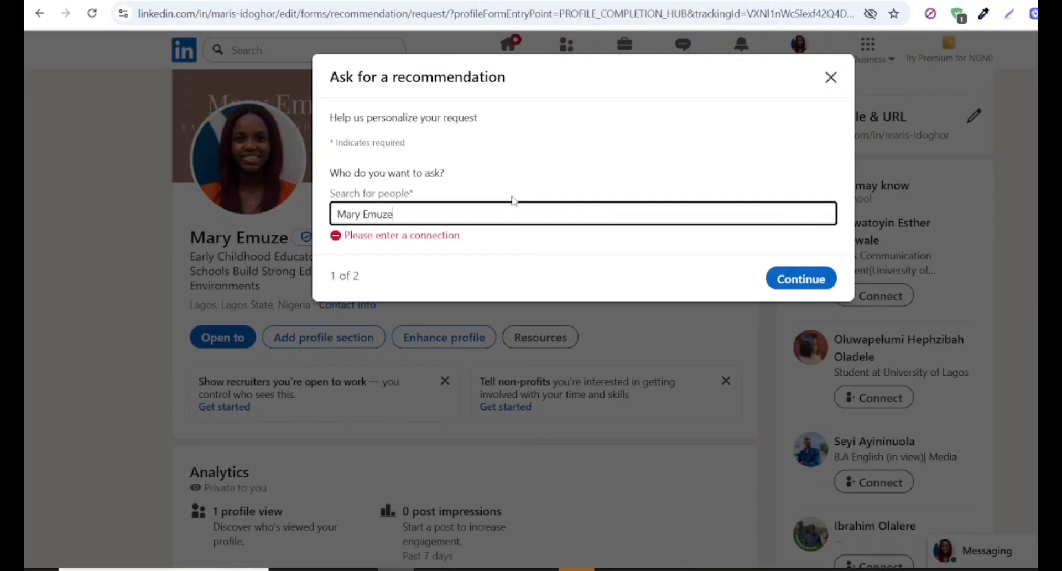
click(831, 78)
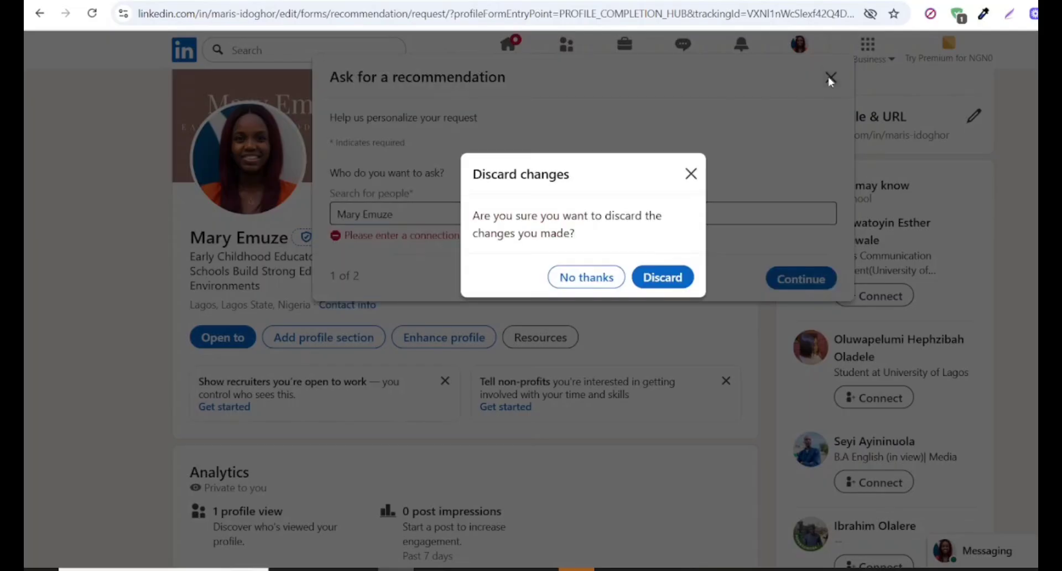
click(671, 278)
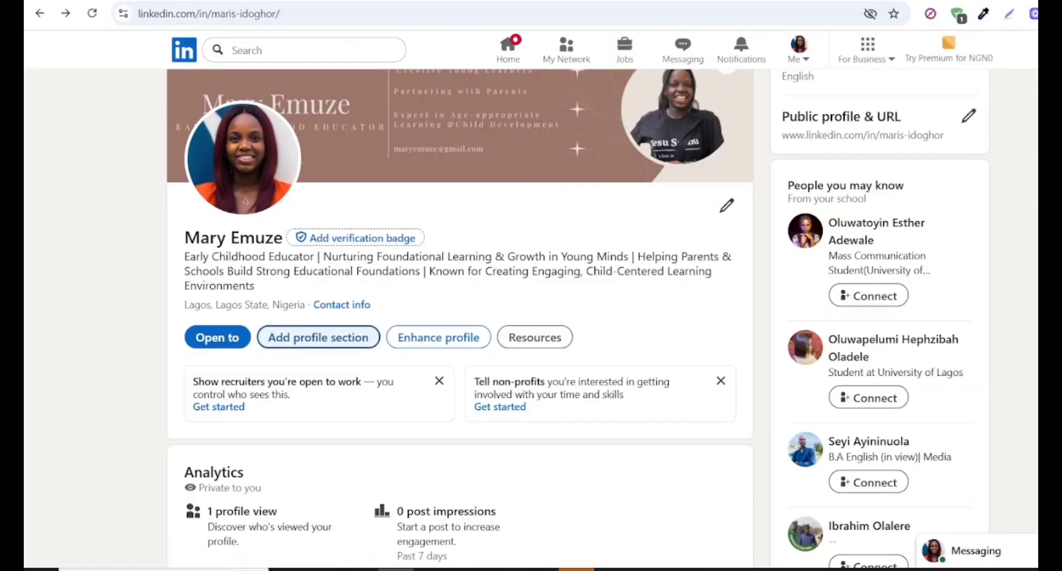
- Review the whole profile, from the introduction and Featured links to the certifications, skills and interests
scroll(460, 320, down, 15)
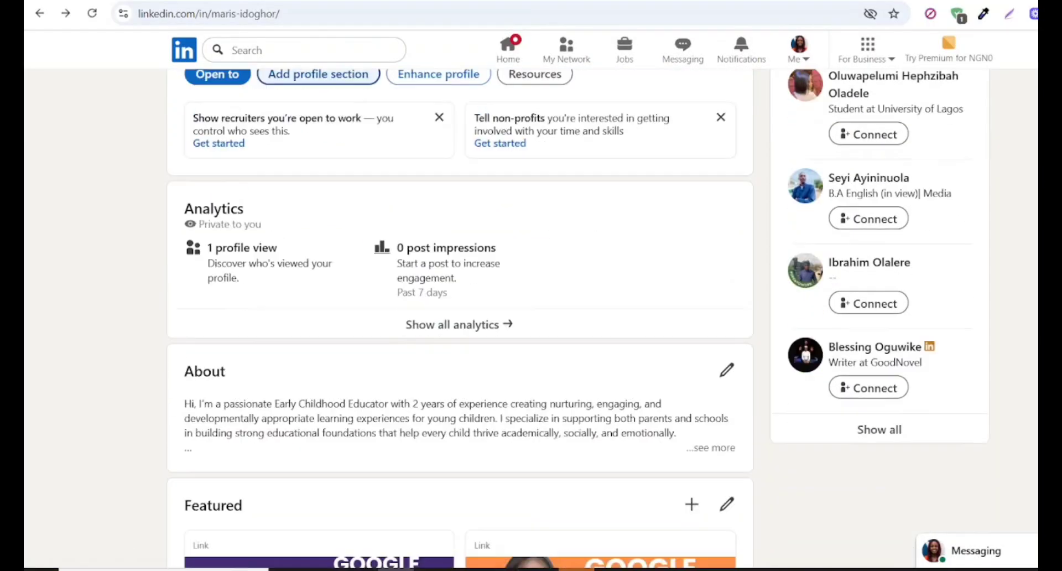
scroll(460, 332, down, 4)
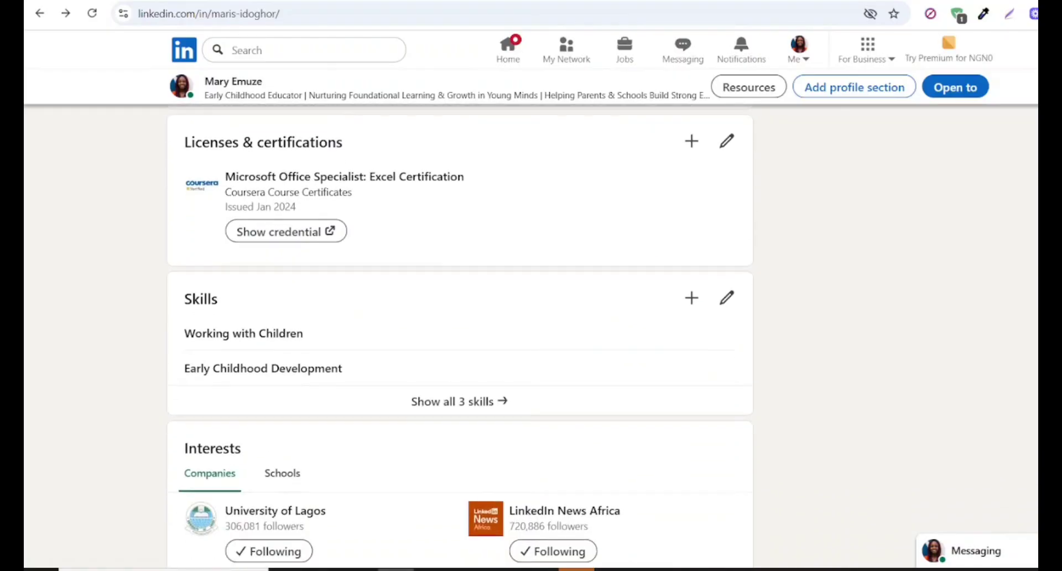
scroll(460, 332, up, 15)
scroll(459, 332, up, 8)
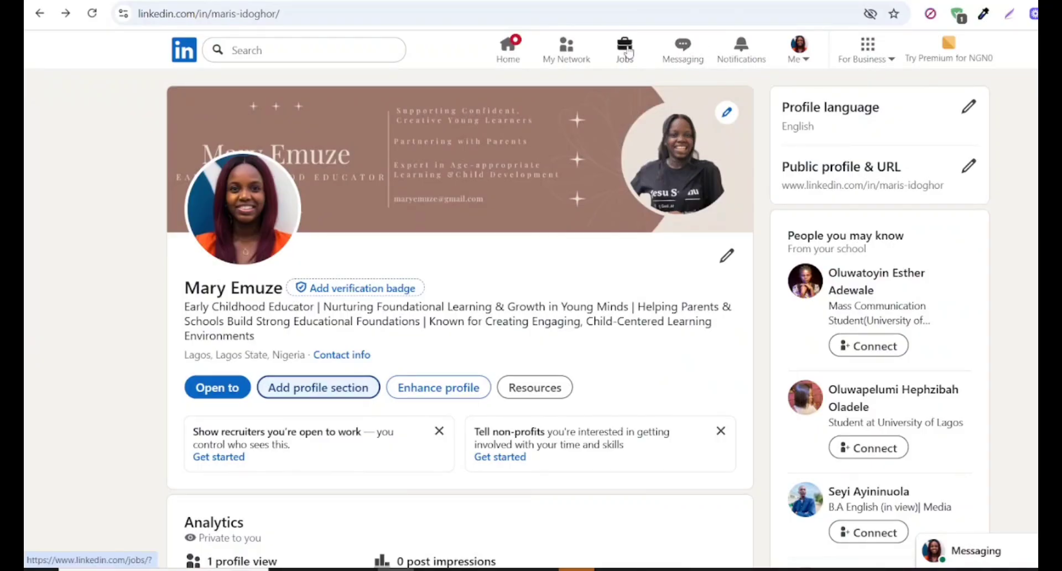
- Go to the LinkedIn home feed and look at the recent and suggested searches
click(508, 53)
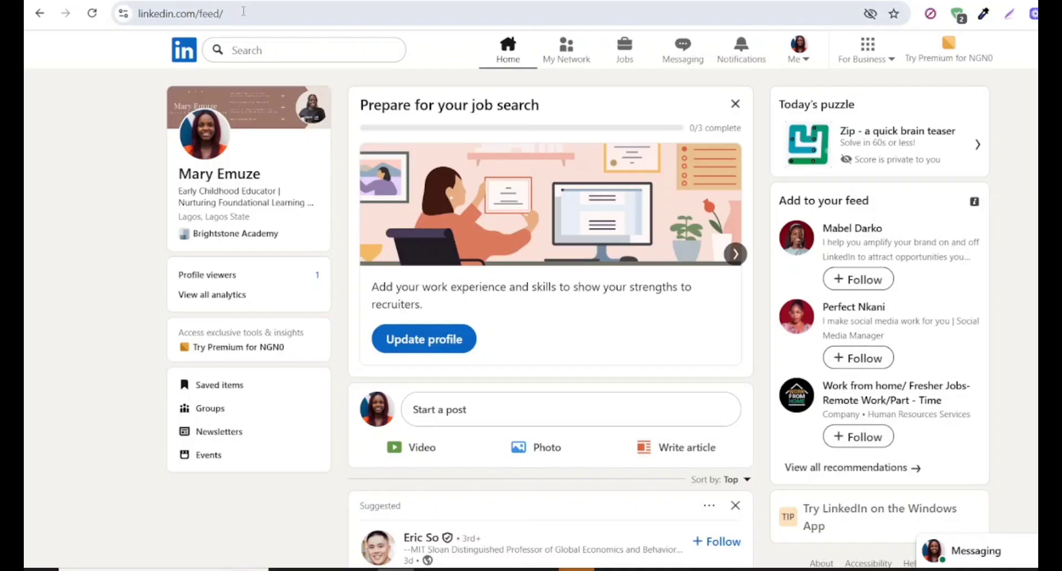
click(248, 50)
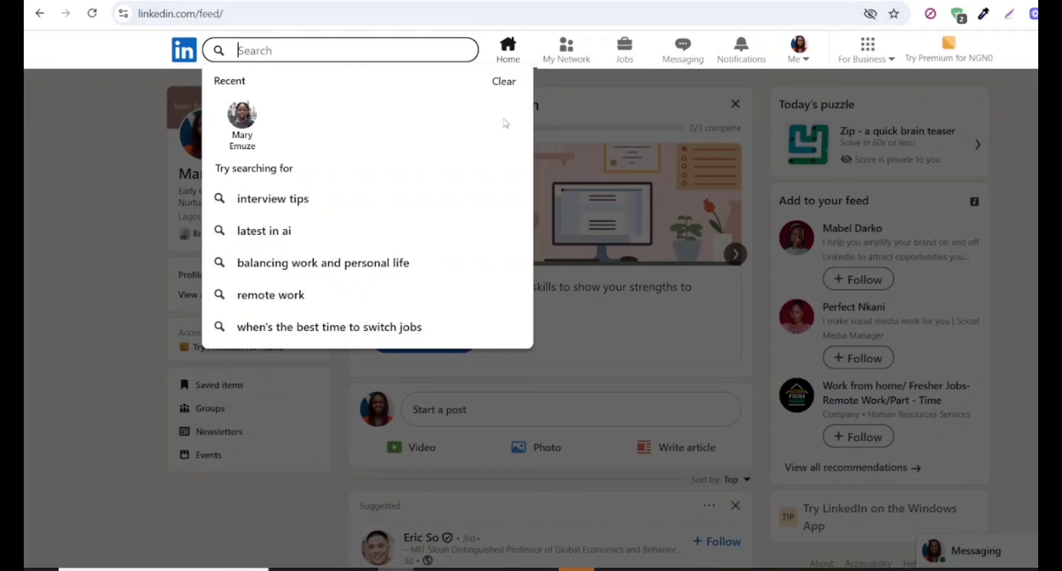
click(573, 98)
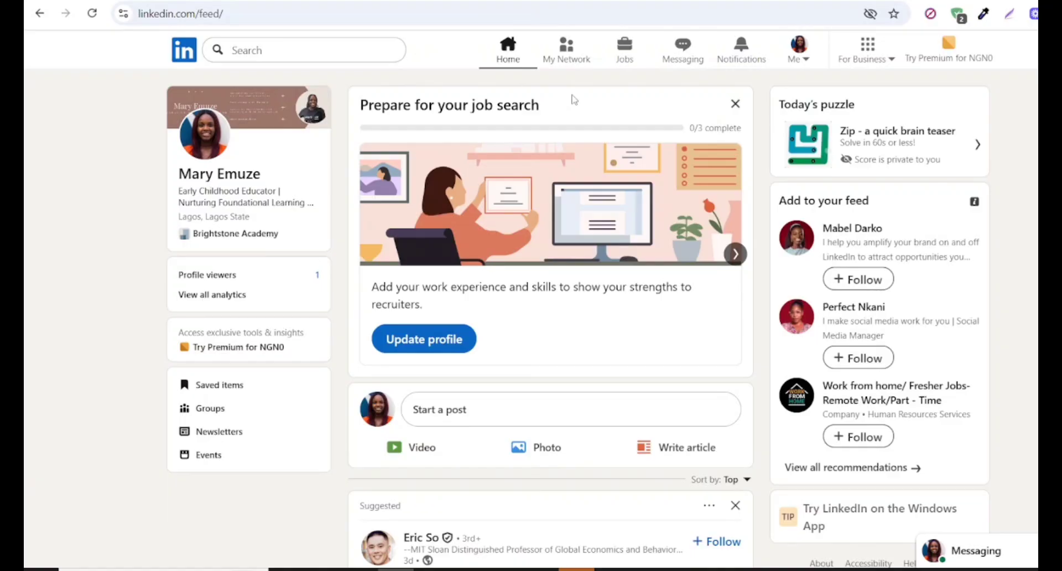
- Accept the pending connection invitation on the network page and go to the LinkedIn messages
click(572, 56)
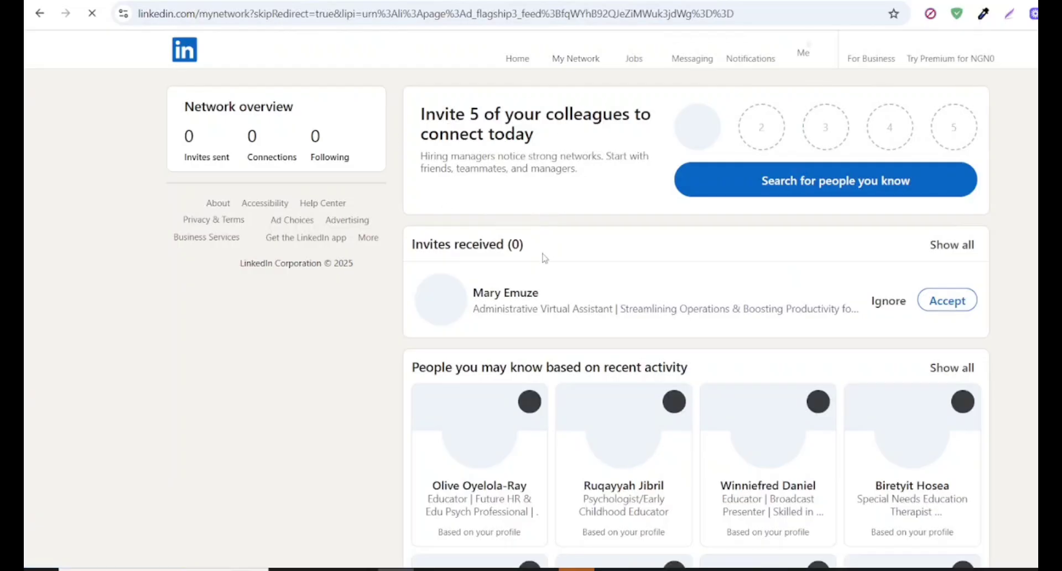
click(947, 302)
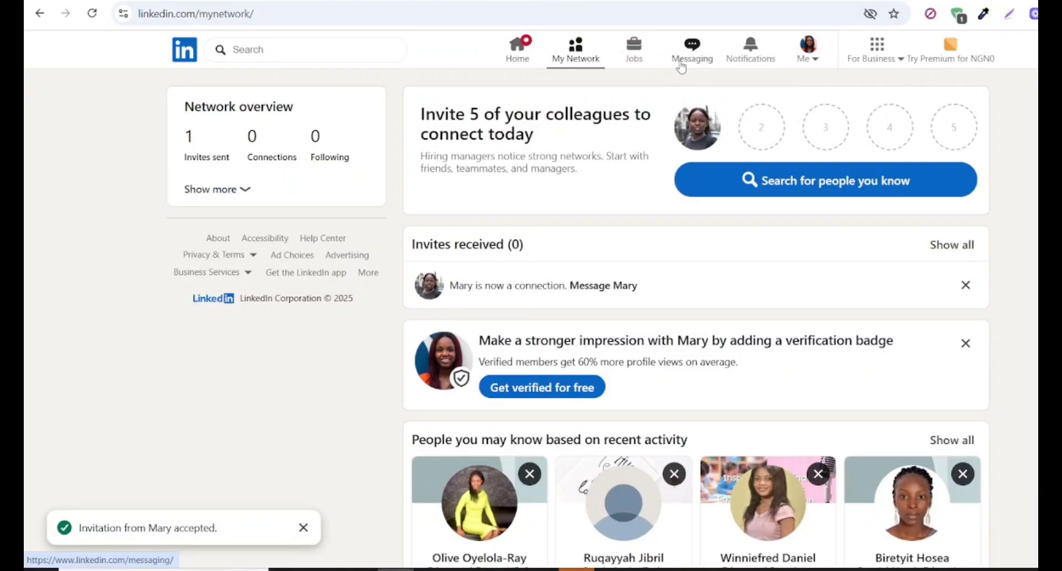
click(692, 50)
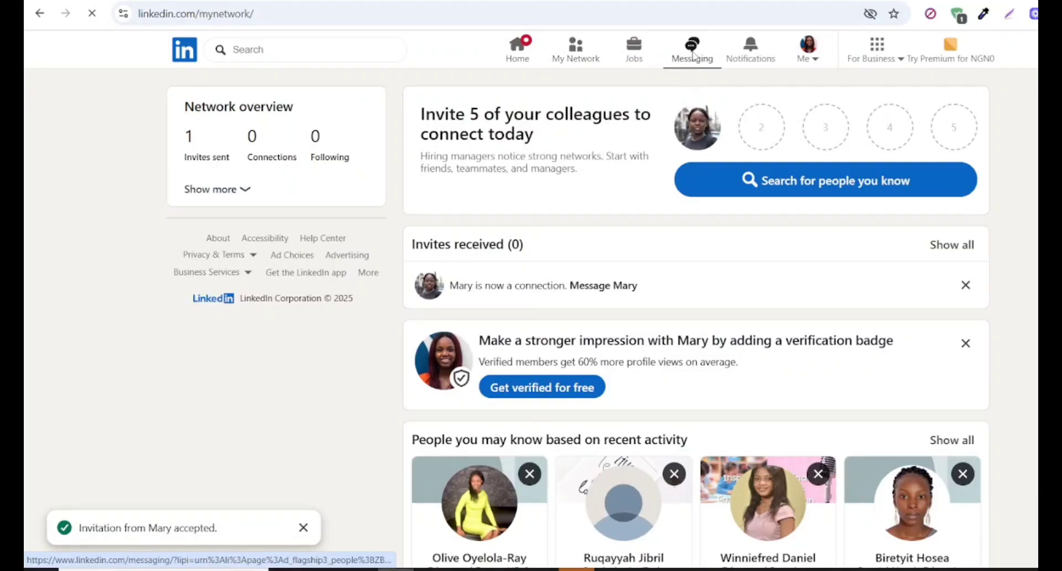
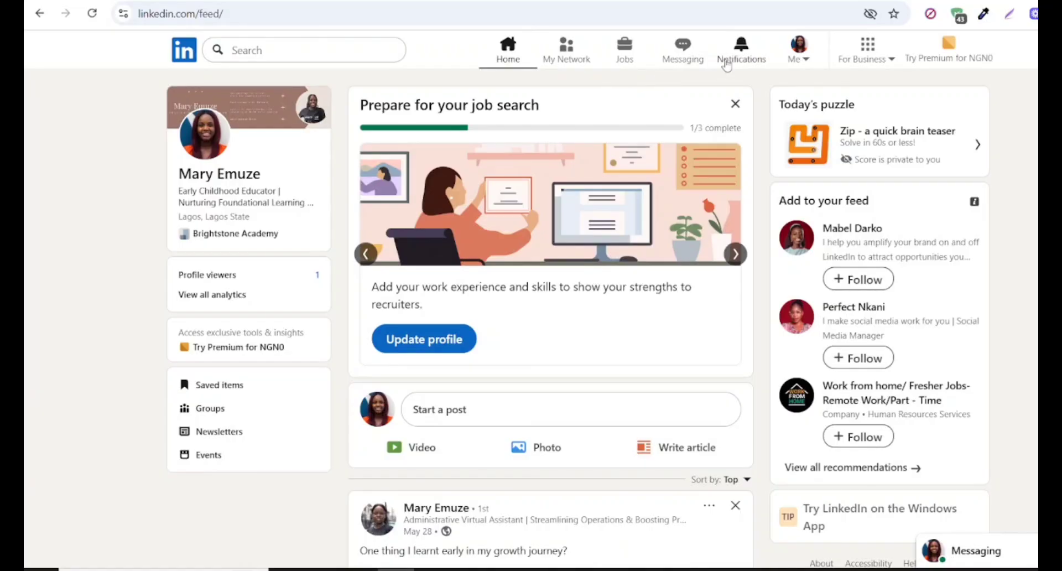
- Open the LinkedIn jobs page and view the Creche Teacher posting among the top job picks
click(630, 57)
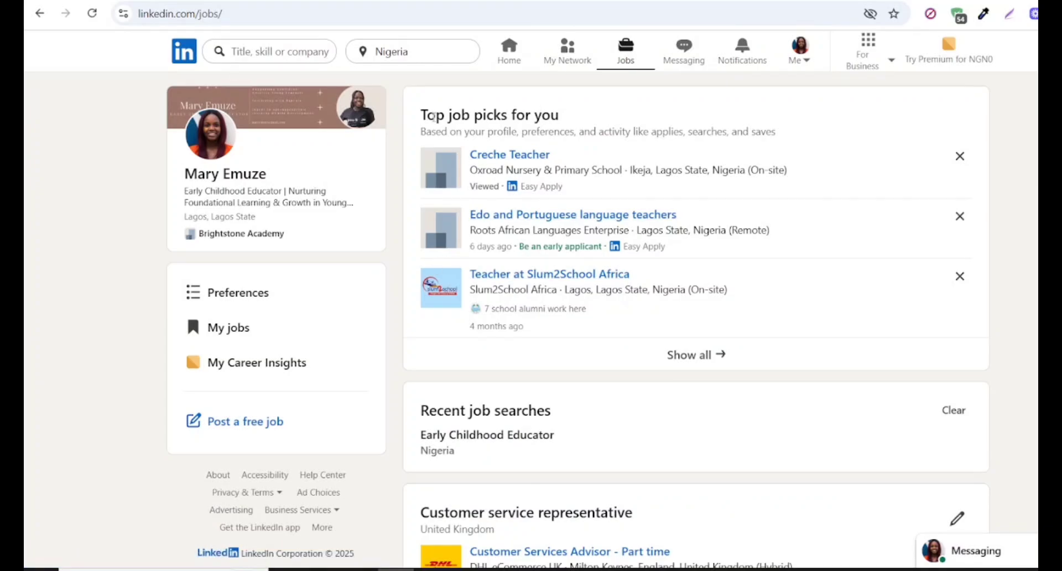
click(526, 159)
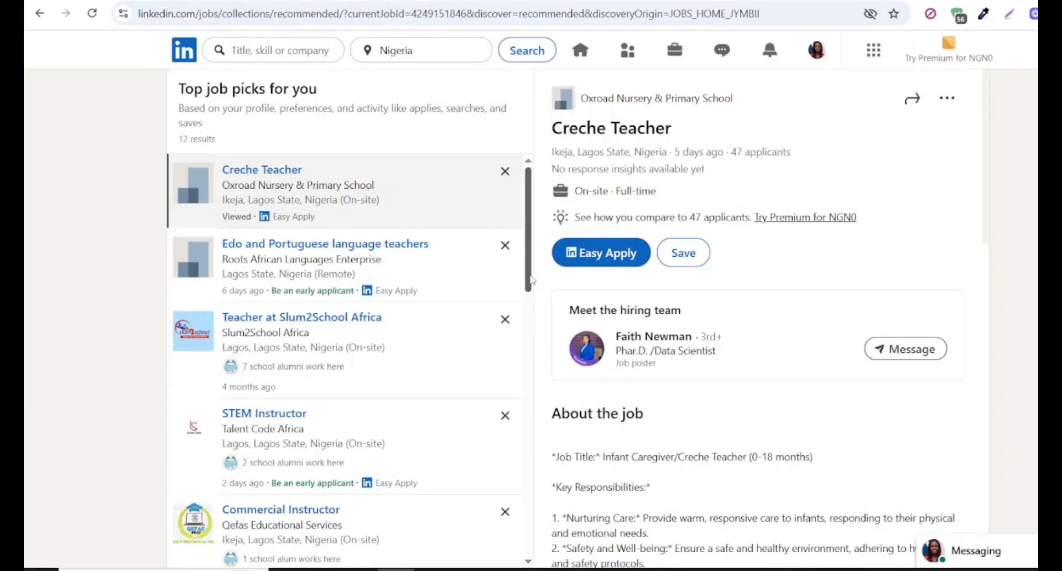
drag(530, 280, 510, 234)
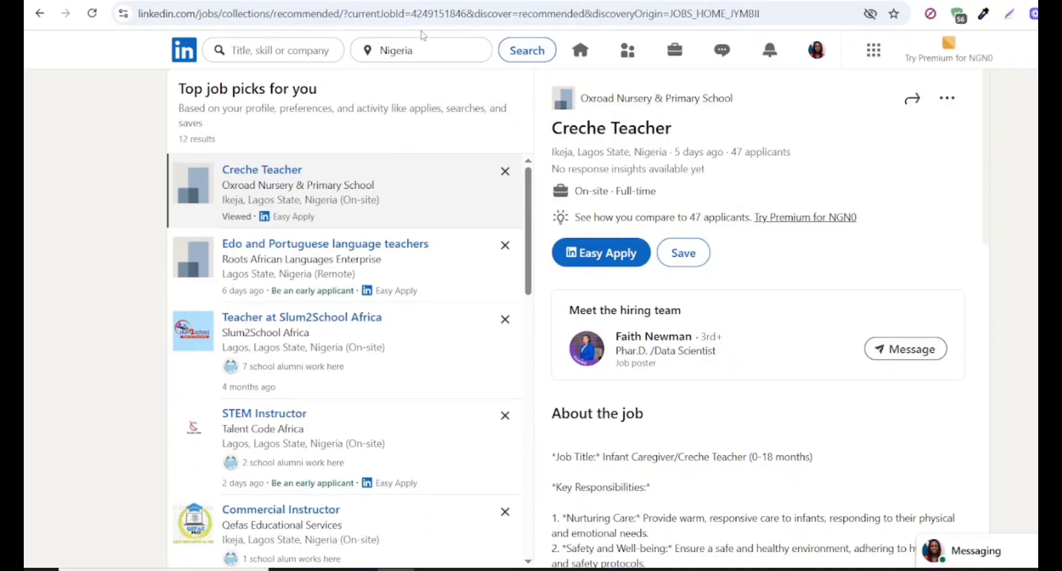
- Search for the suggested Early Childhood Educator jobs in Nigeria and turn on the job alert for this search
click(271, 50)
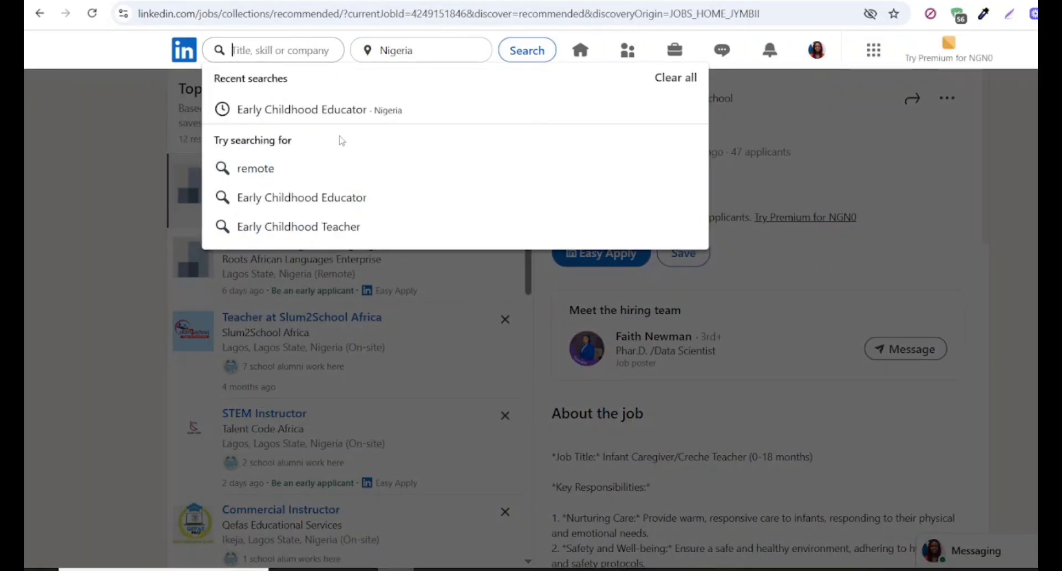
click(353, 203)
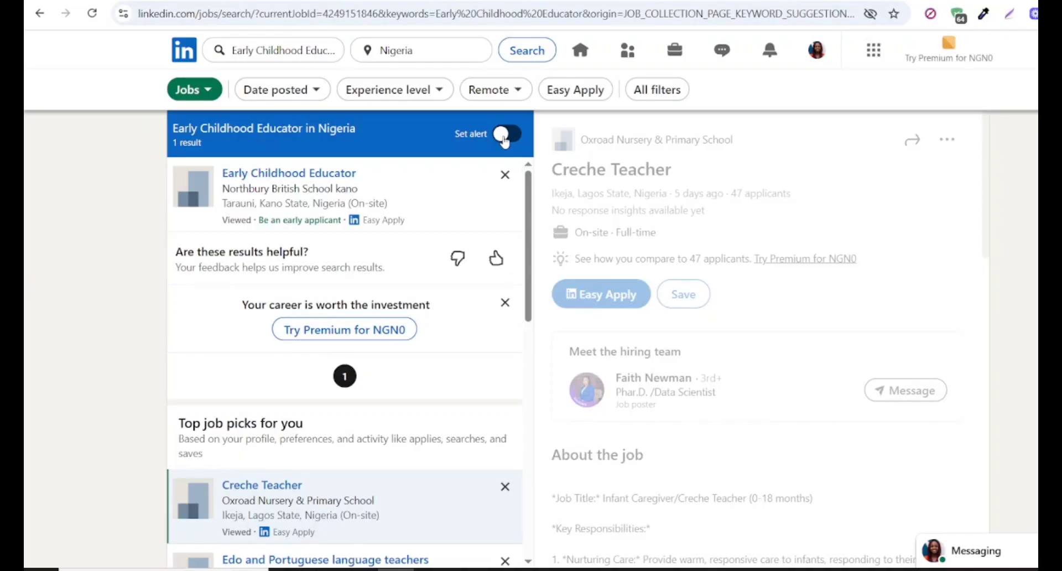
click(503, 135)
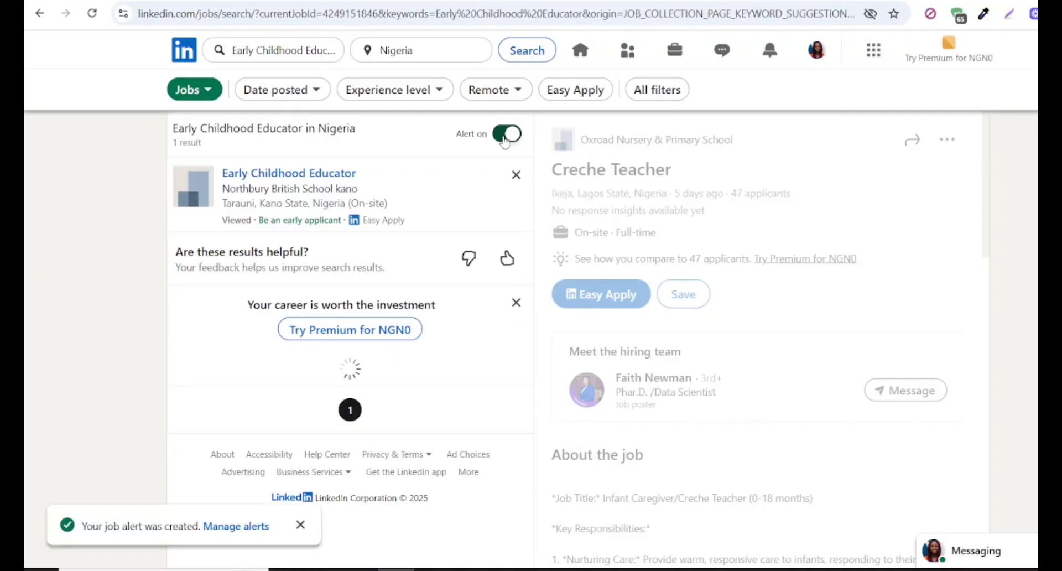
- Save the Jobs in Nigeria alert with daily frequency and email and notification delivery, and finish managing the alerts
click(229, 527)
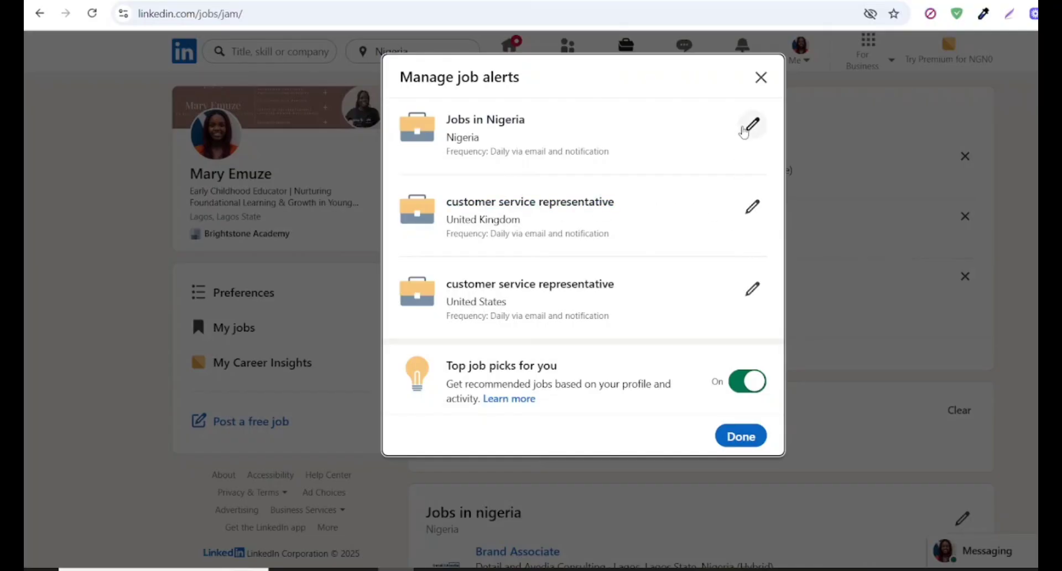
click(747, 131)
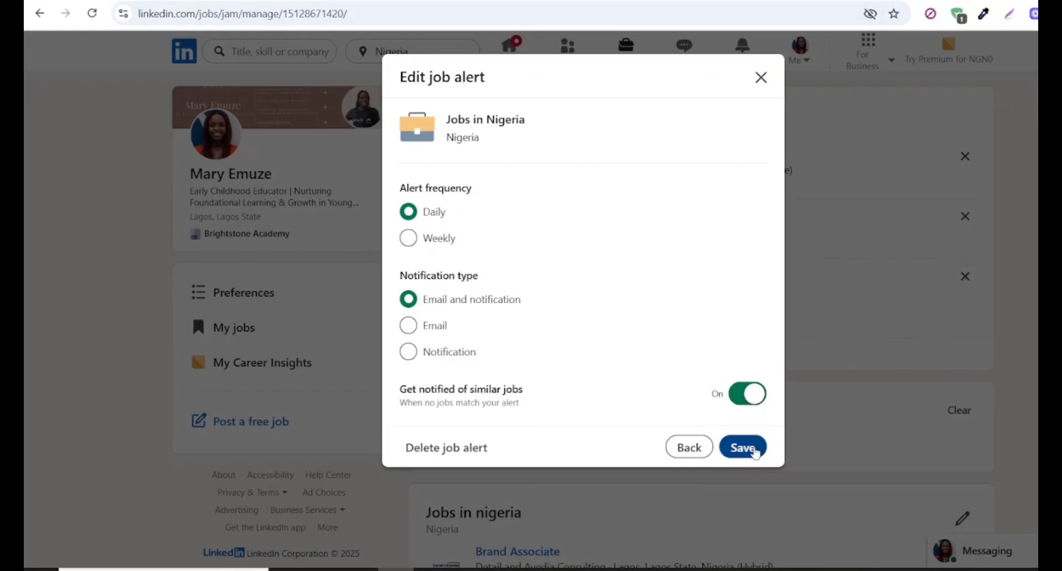
click(755, 452)
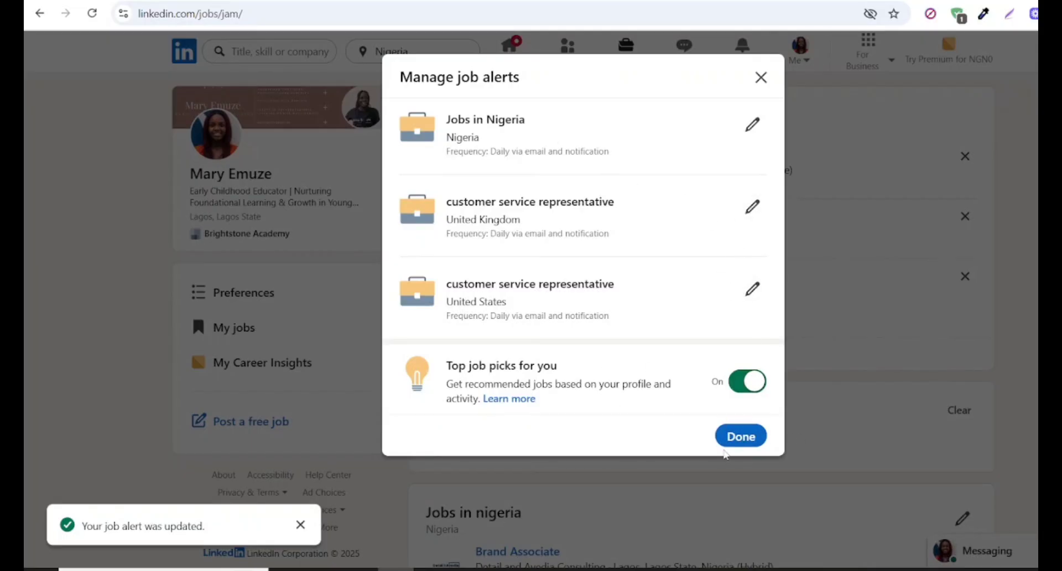
click(741, 437)
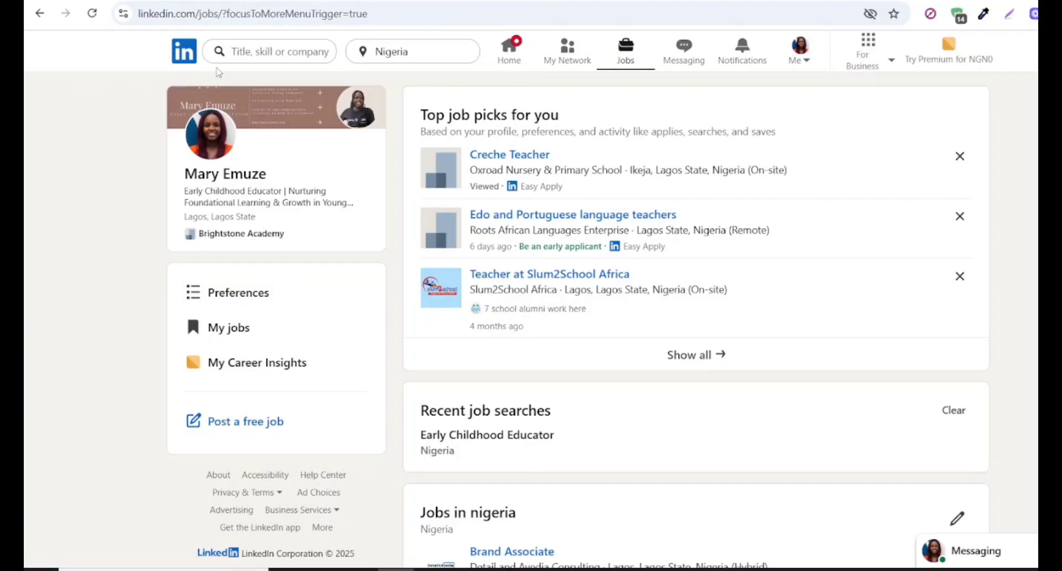
- Search for tutor jobs in Nigeria and turn on the job alert for this search
click(244, 51)
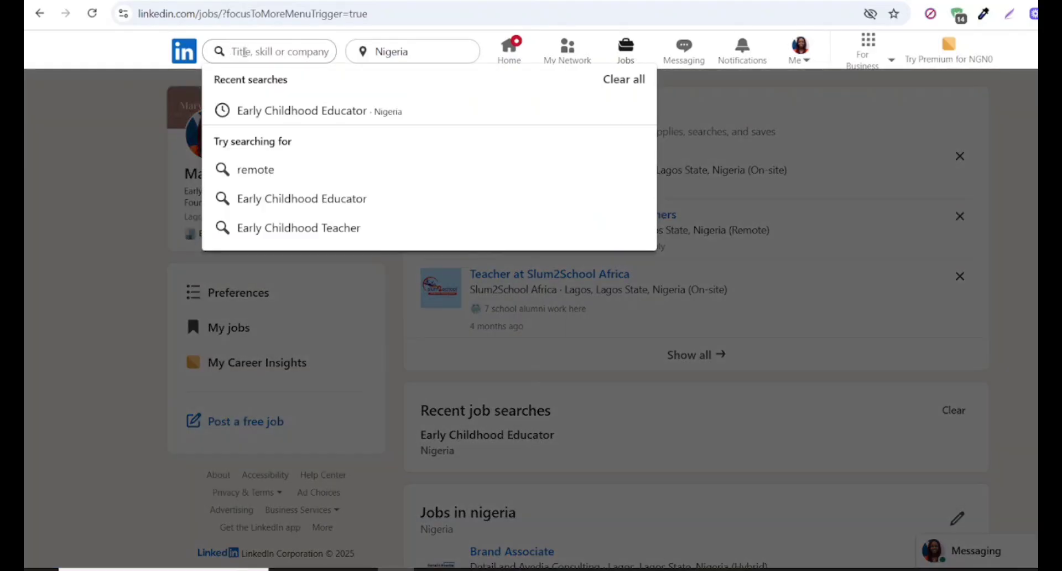
text(T)
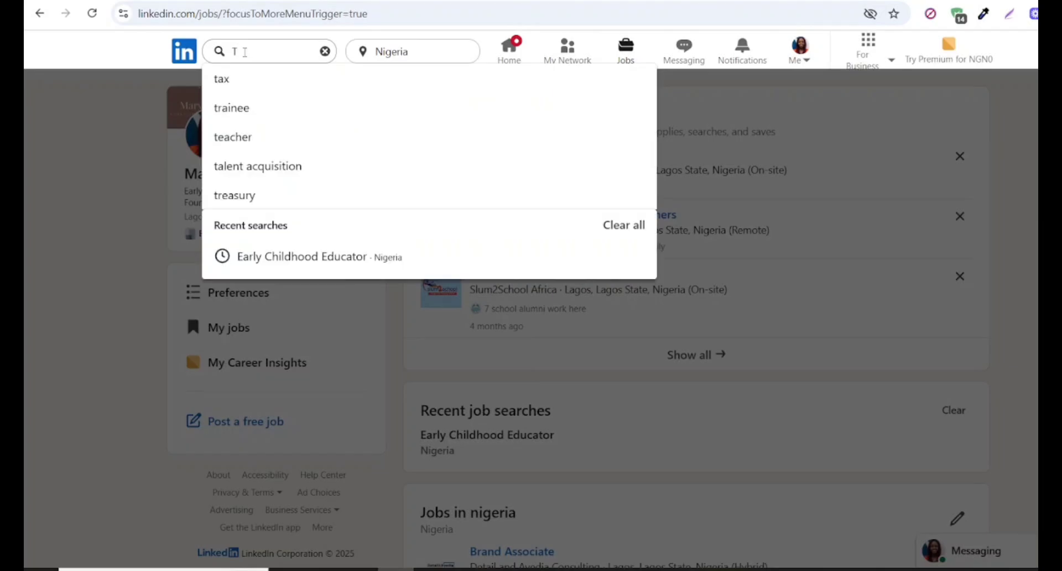
text(utor)
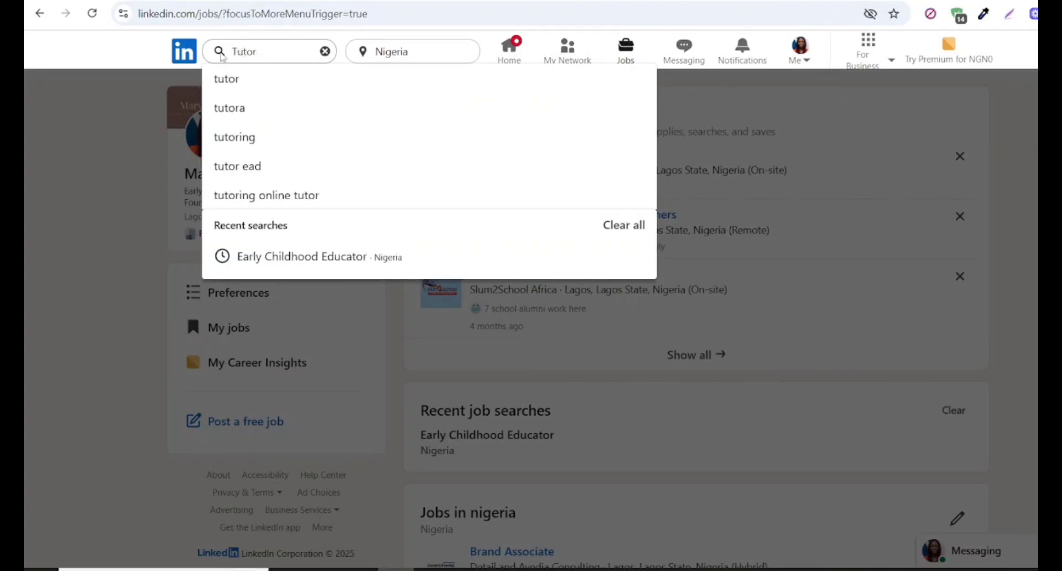
click(224, 80)
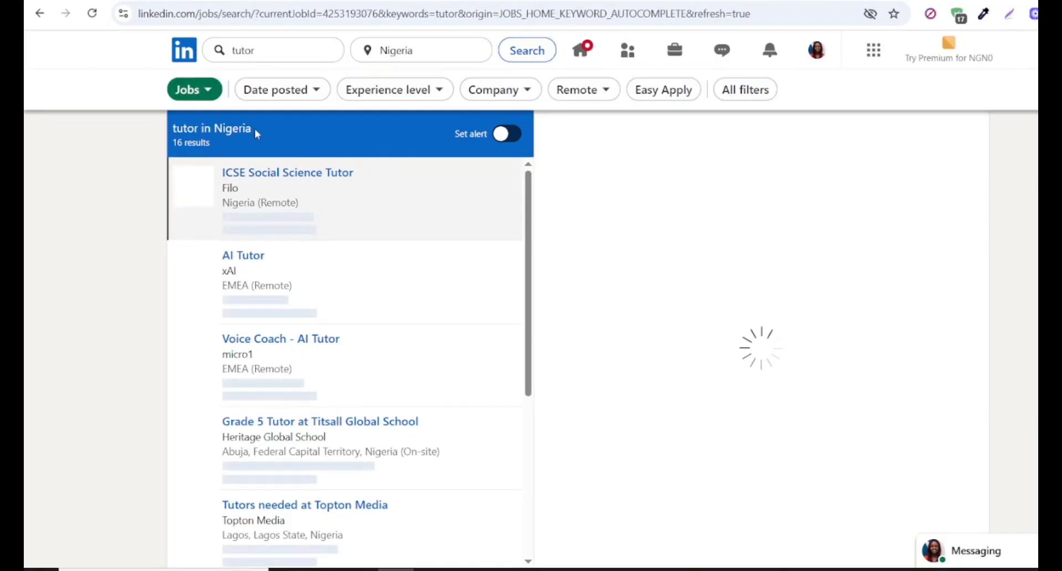
click(498, 135)
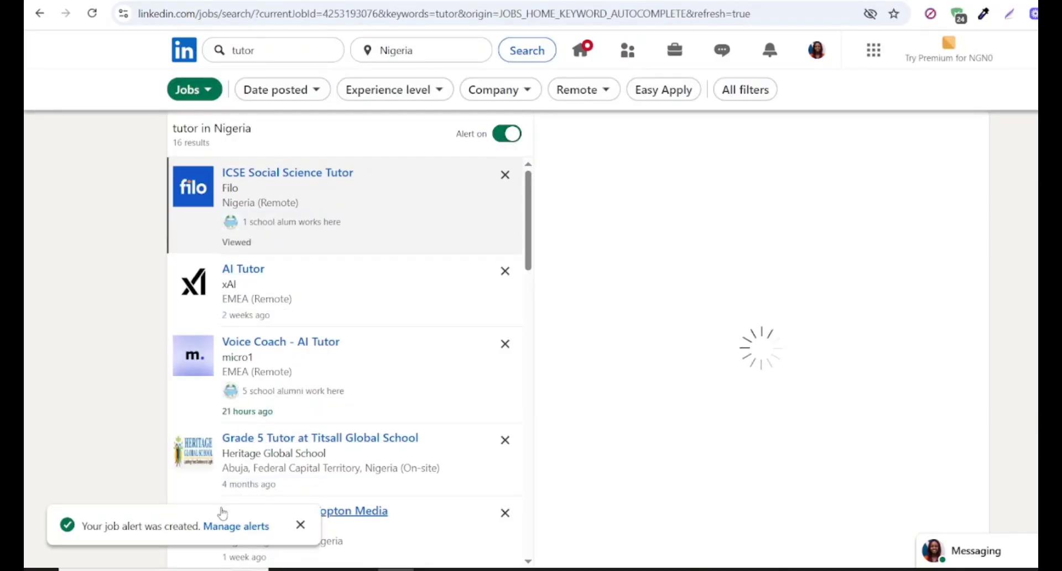
- Save the tutor job alert with daily frequency and email and notification delivery, and finish managing the alerts
click(230, 528)
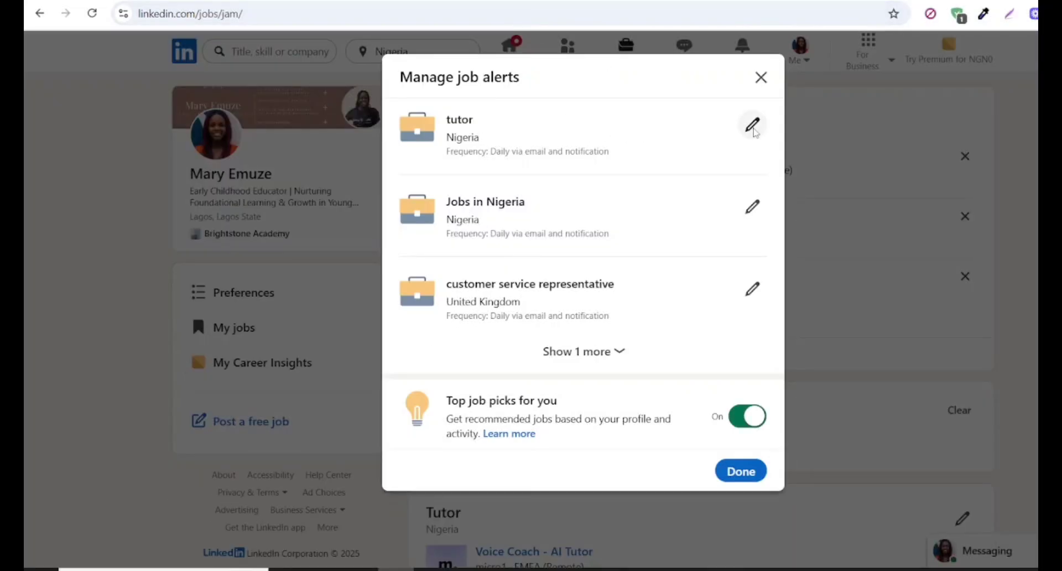
click(755, 134)
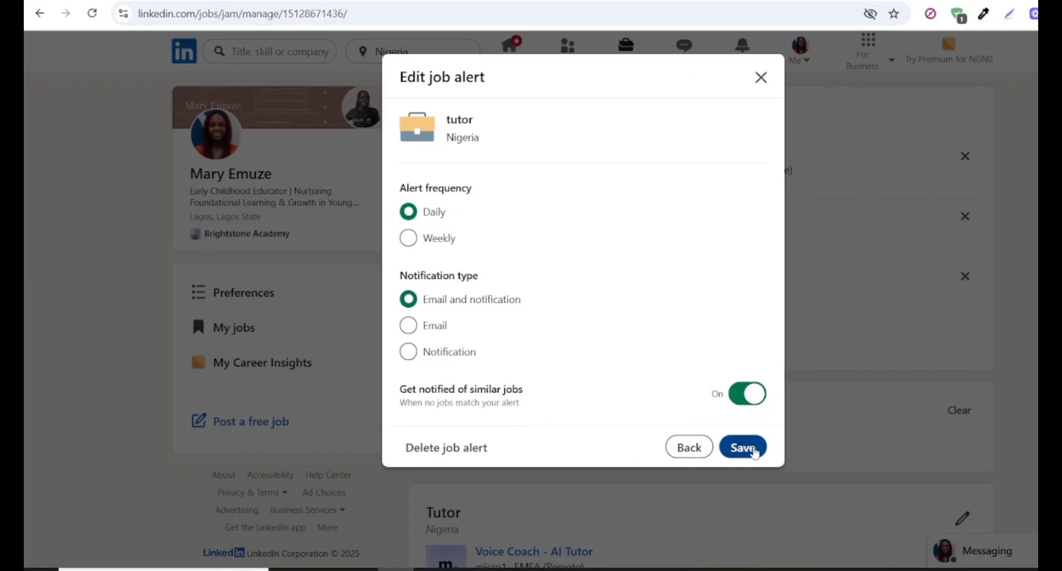
click(743, 447)
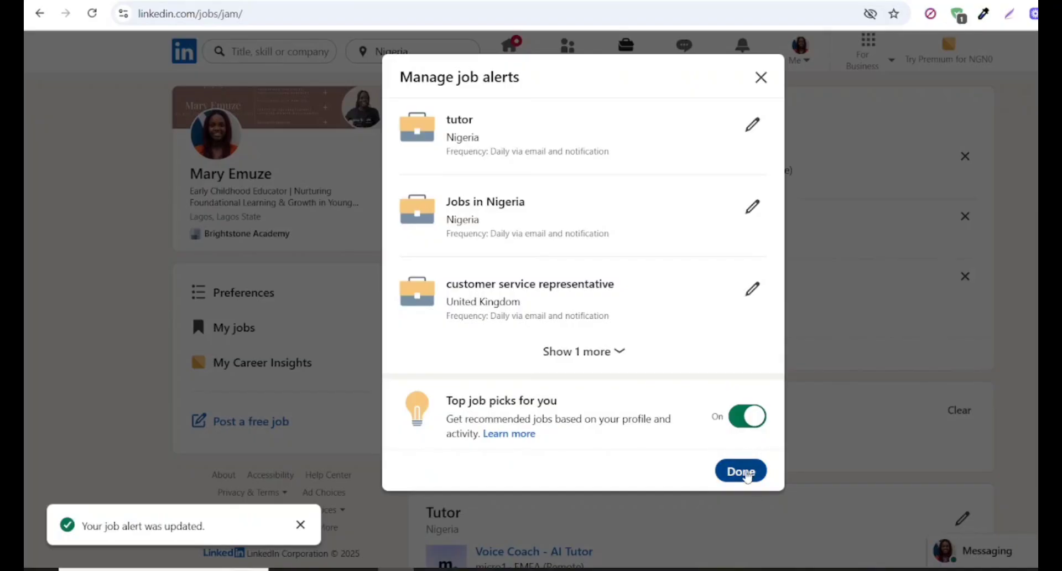
click(747, 475)
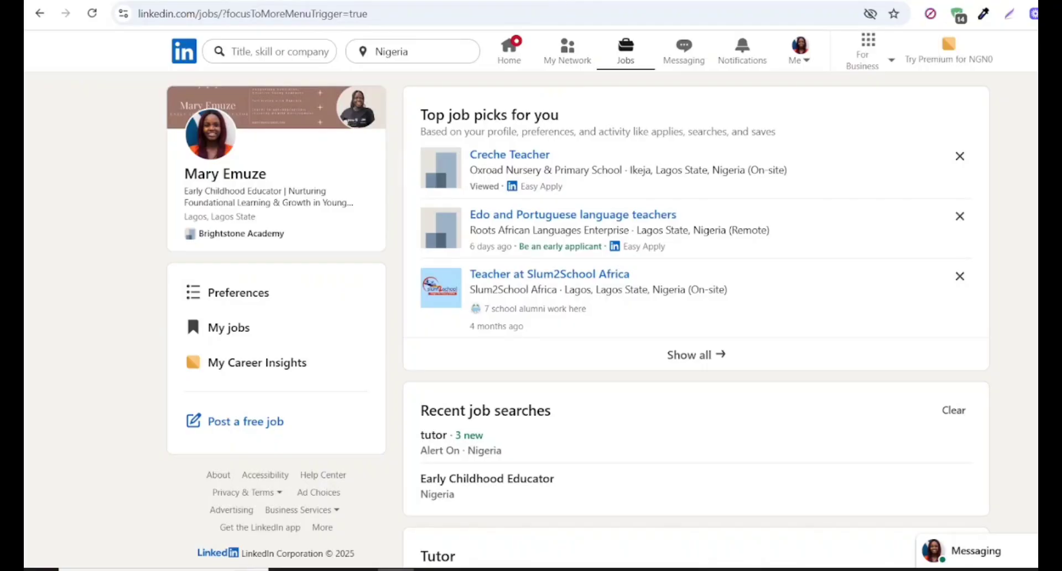
- Switch to the LinkedIn Optimization Template in Google Docs and review its introduction and the banner, profile photo and headline guidance
click(553, 3)
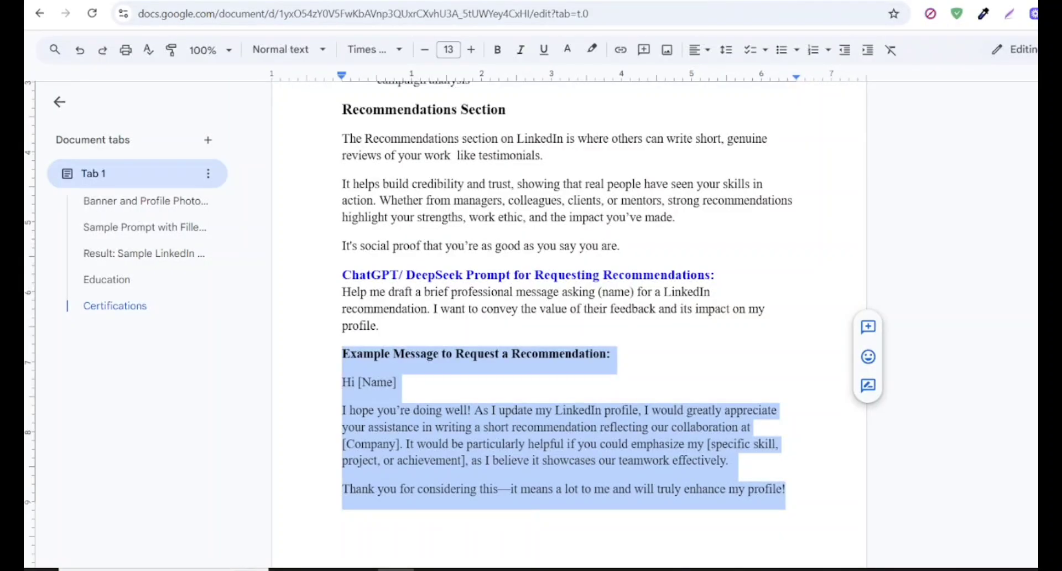
scroll(569, 326, up, 20)
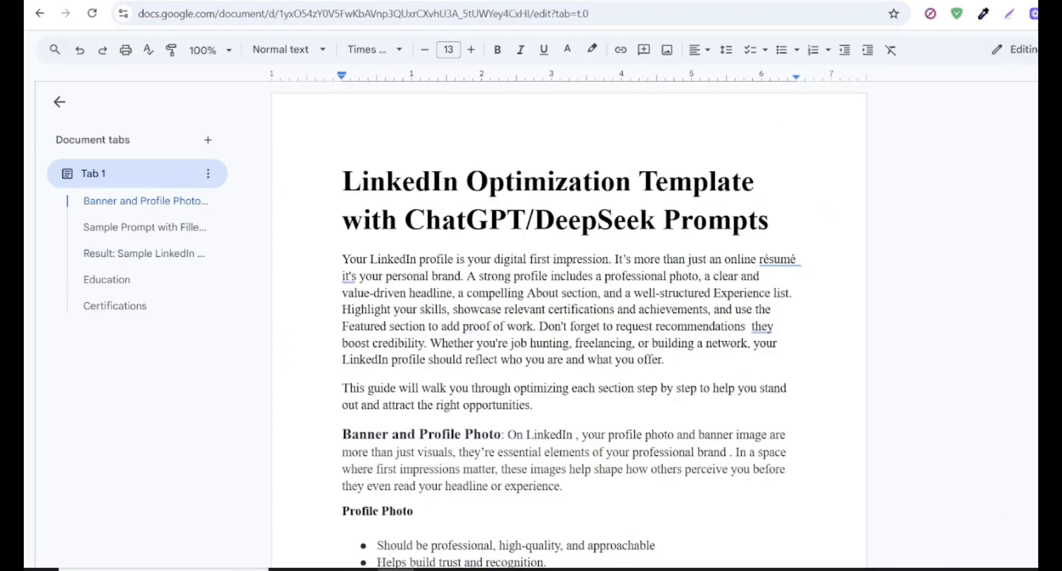
scroll(569, 325, down, 7)
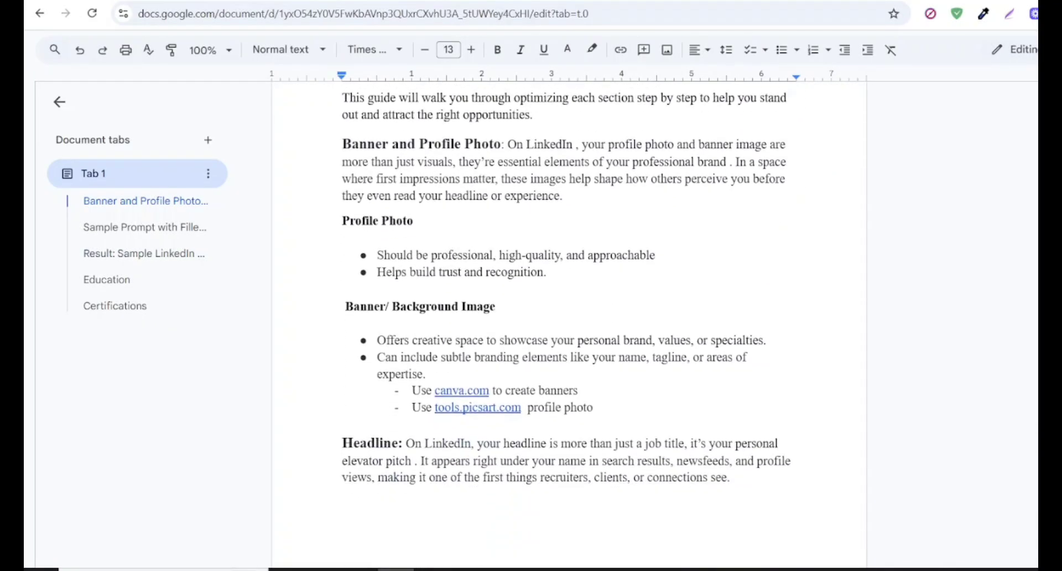
scroll(569, 326, up, 5)
scroll(569, 325, up, 2)
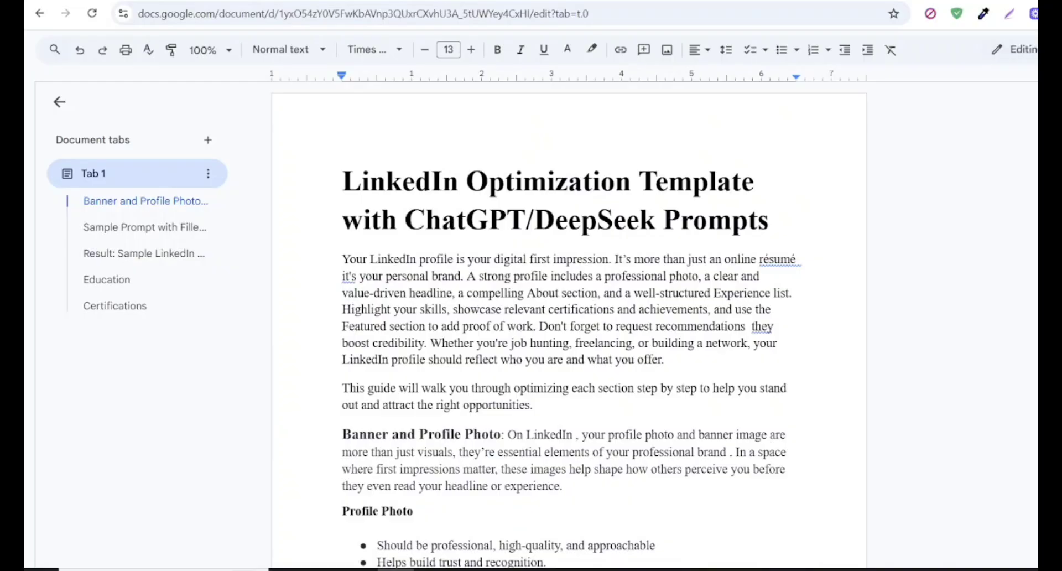